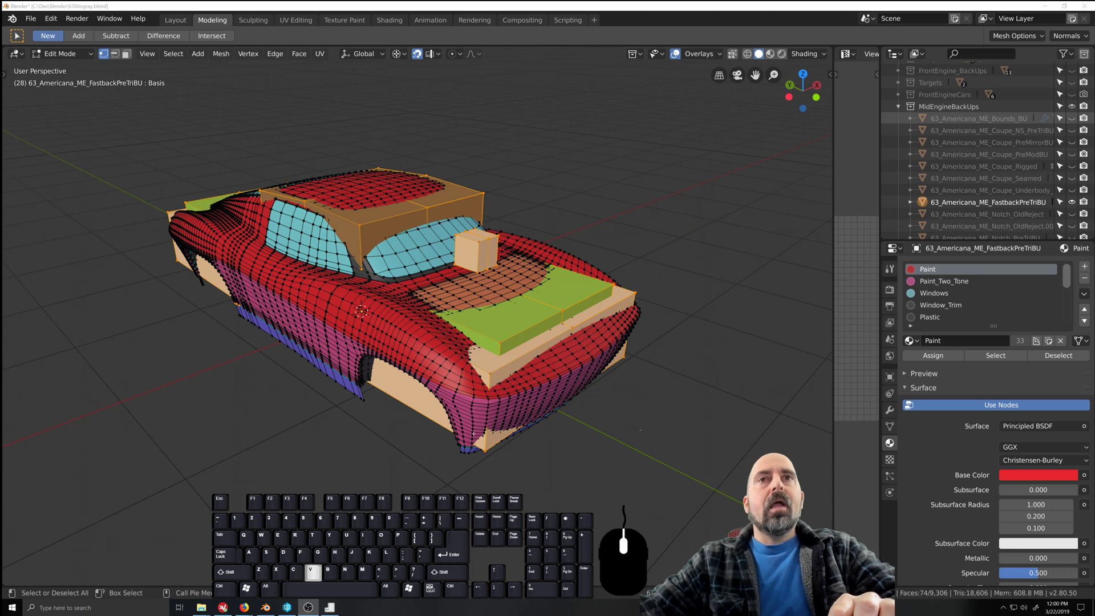
- Select the four linked flange strips inside the car body's lower edge: both side sills, the front and the rear
scroll(524, 437, "down", 2)
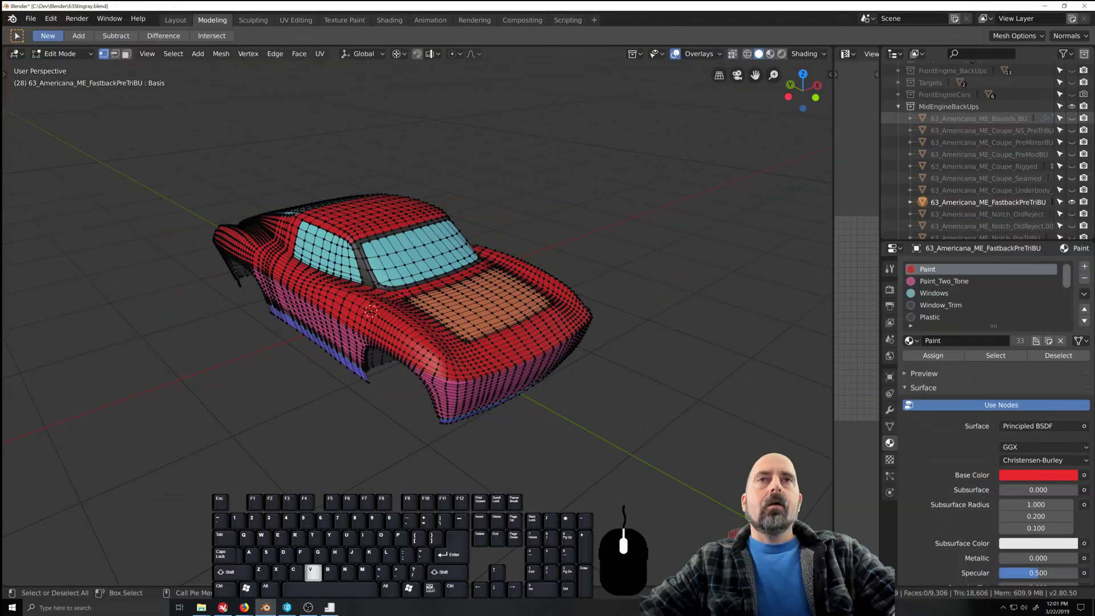
middle_click_drag(431, 492, 420, 445)
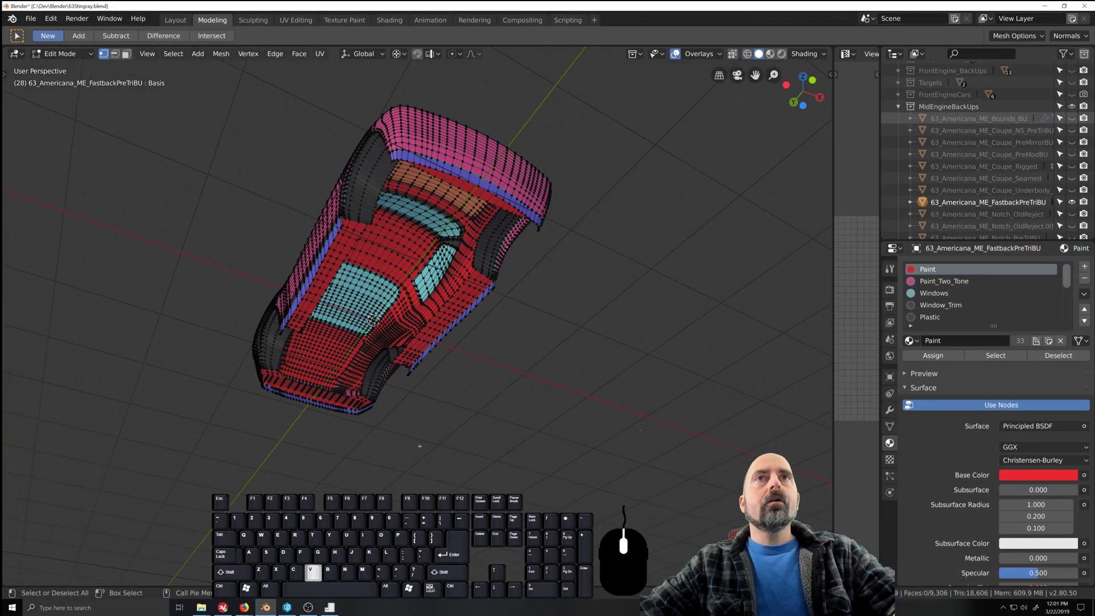
key("l")
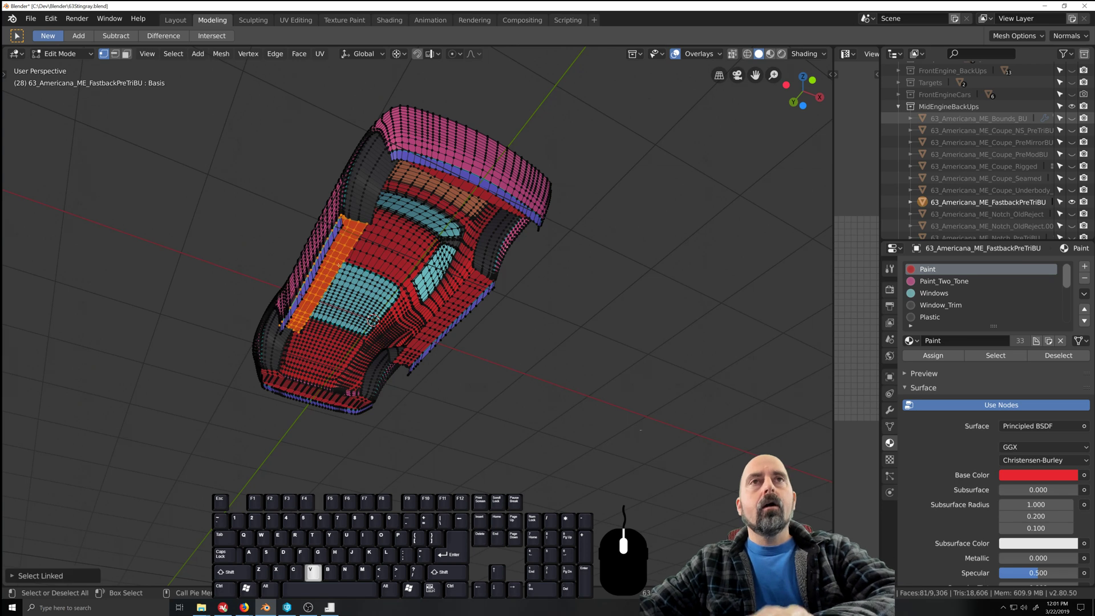
key("l")
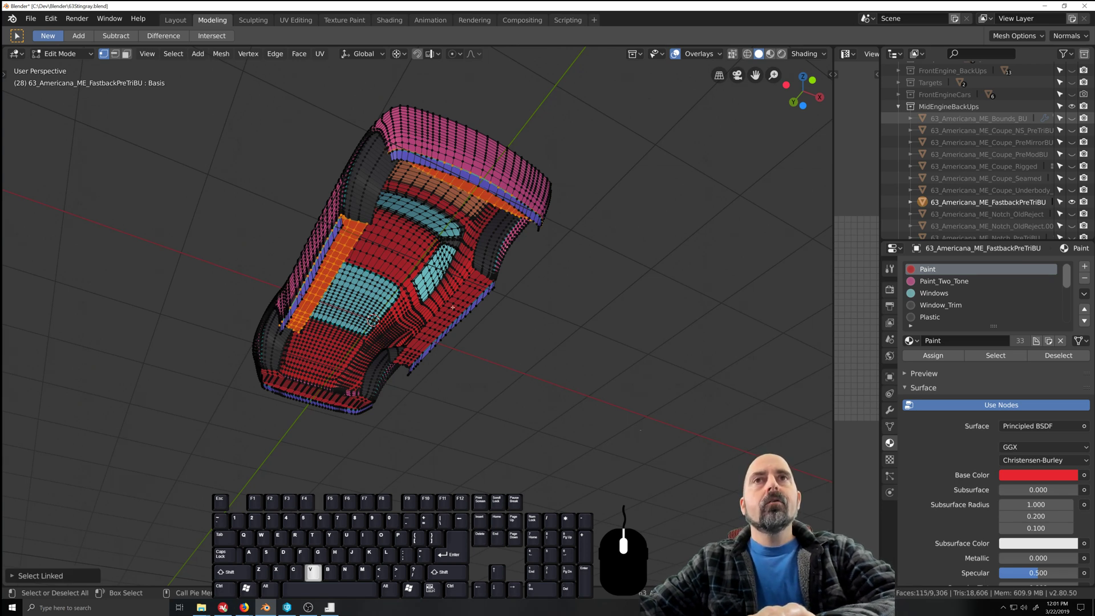
key("l")
key("l")
mouse_move(450, 425)
middle_mouse_down()
mouse_move(459, 414)
mouse_move(439, 416)
middle_mouse_up()
key("v")
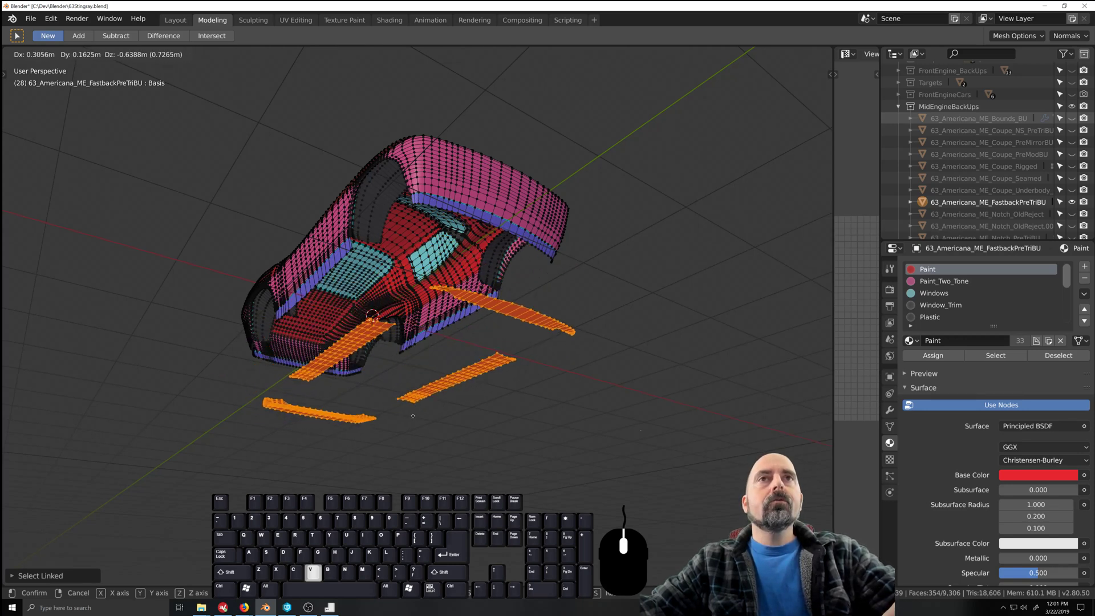
right_click(414, 413)
- Examine the selected strips along the body's lower edge from the side, the wheel arches and underneath
scroll(419, 399, "up", 6)
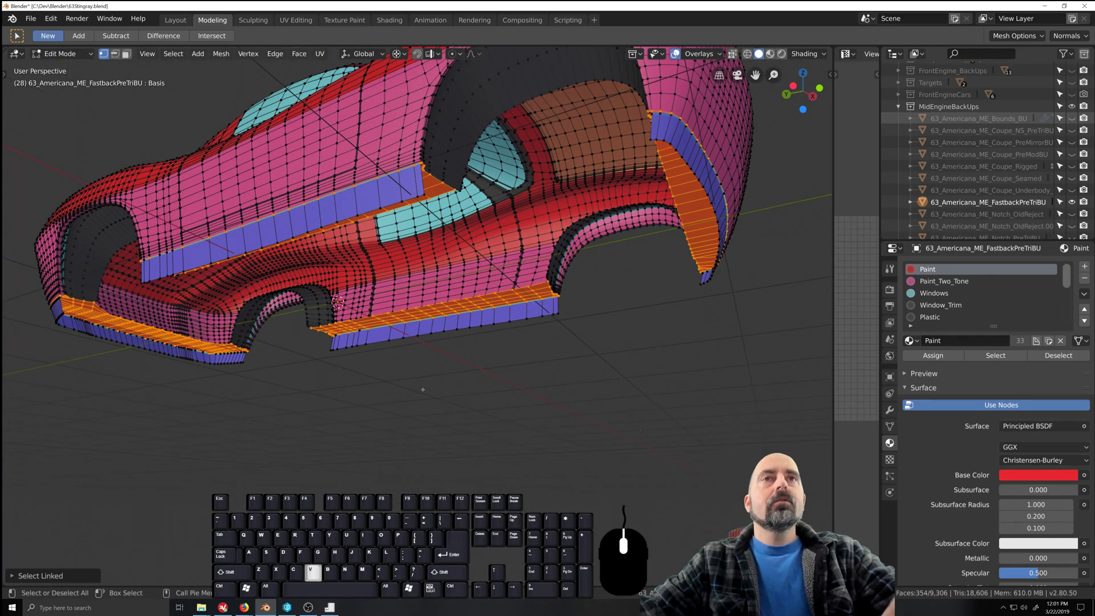
scroll(422, 393, "up", 6)
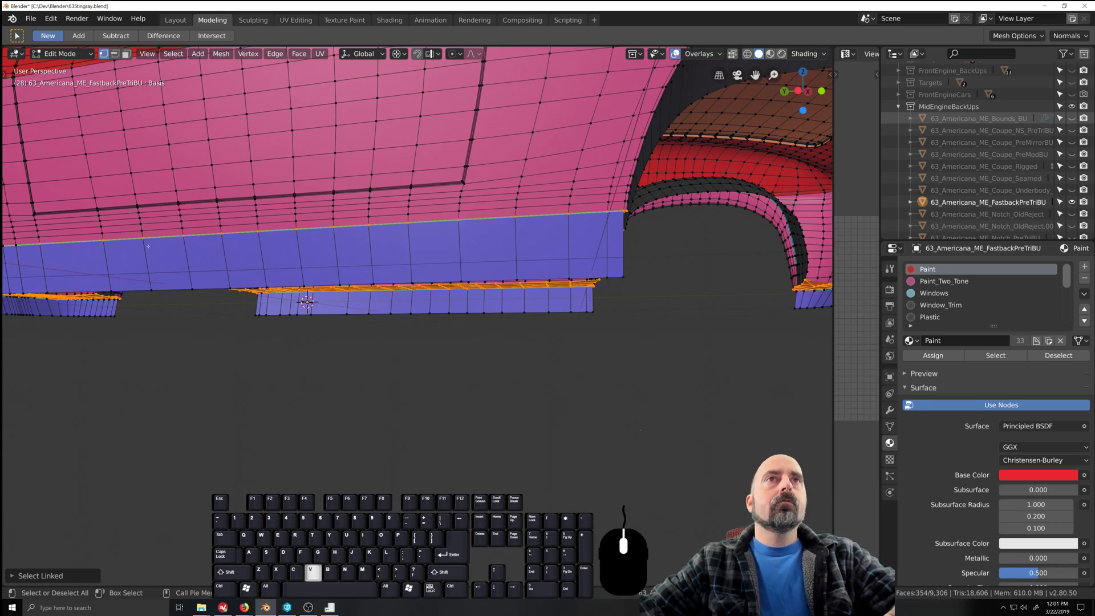
scroll(491, 228, "down", 5)
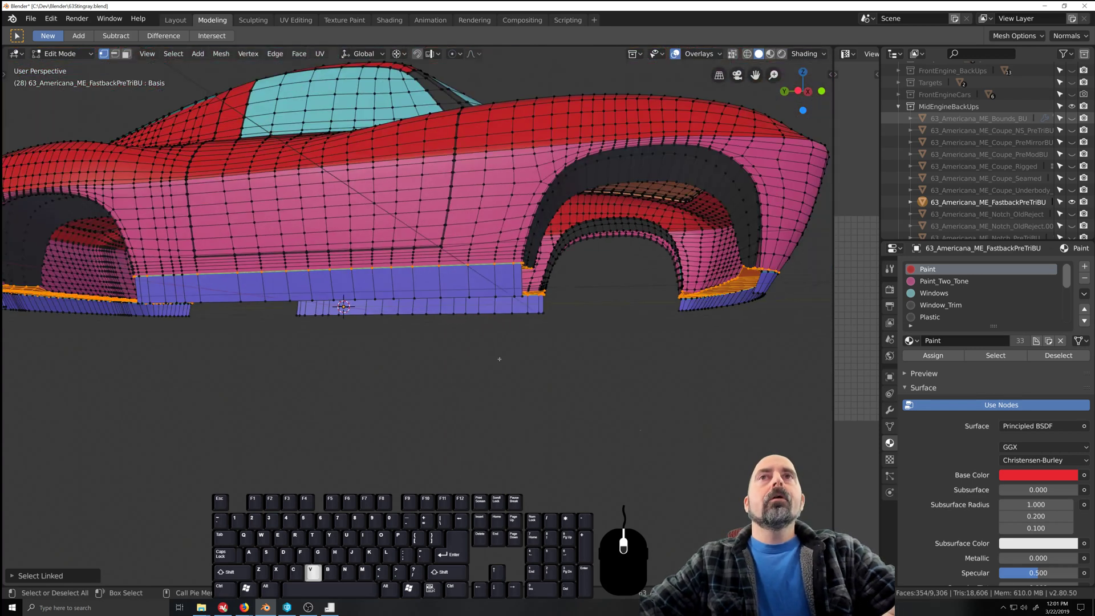
middle_click_drag(498, 359, 352, 354)
scroll(282, 254, "up", 2)
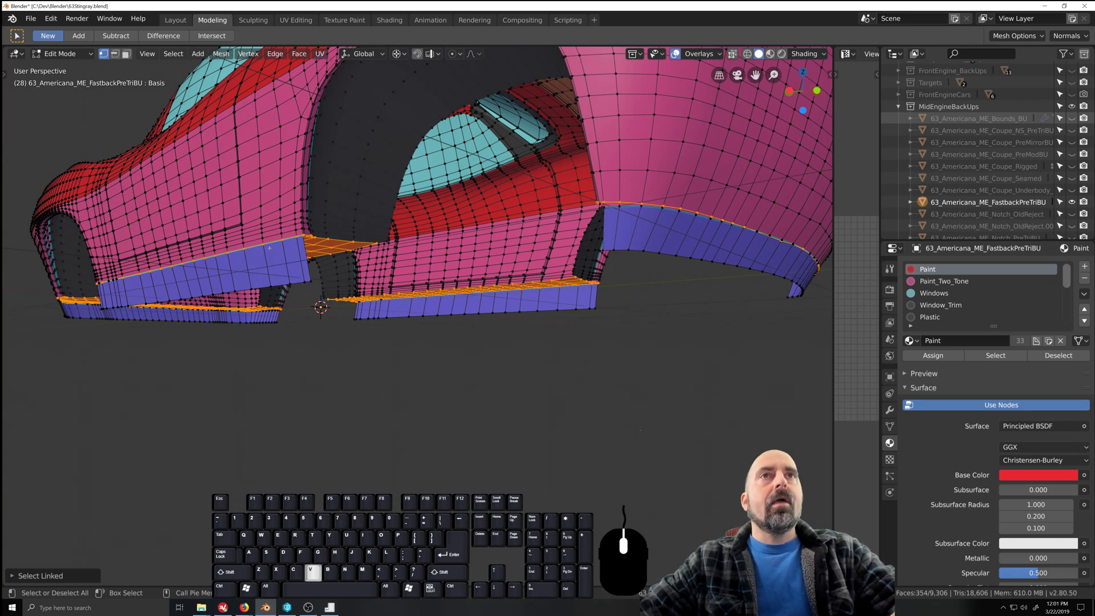
scroll(330, 376, "down", 3)
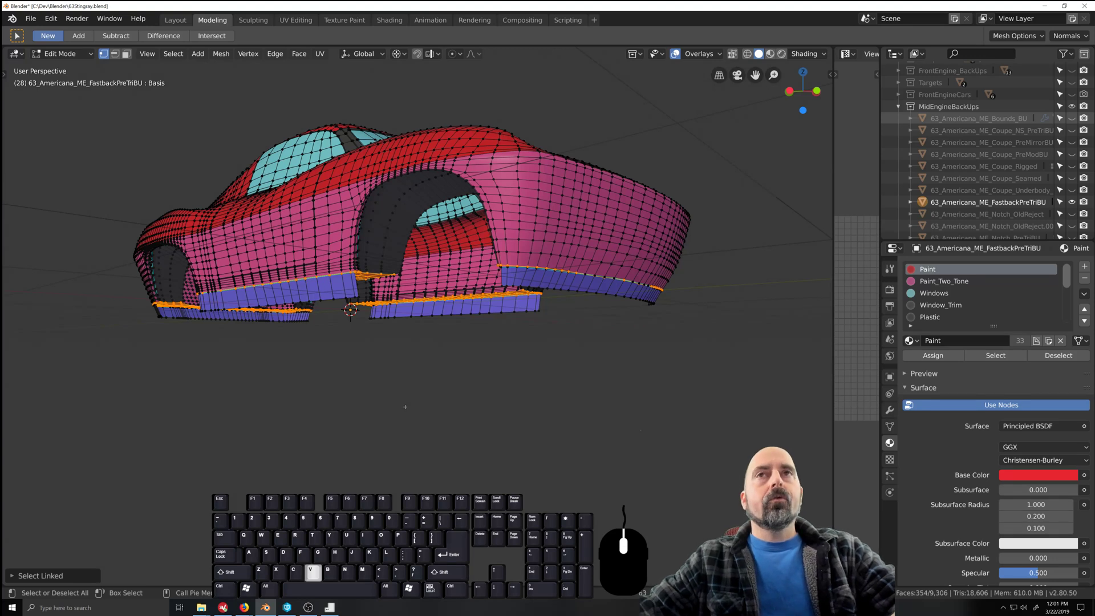
scroll(405, 406, "up", 1)
scroll(410, 405, "down", 1)
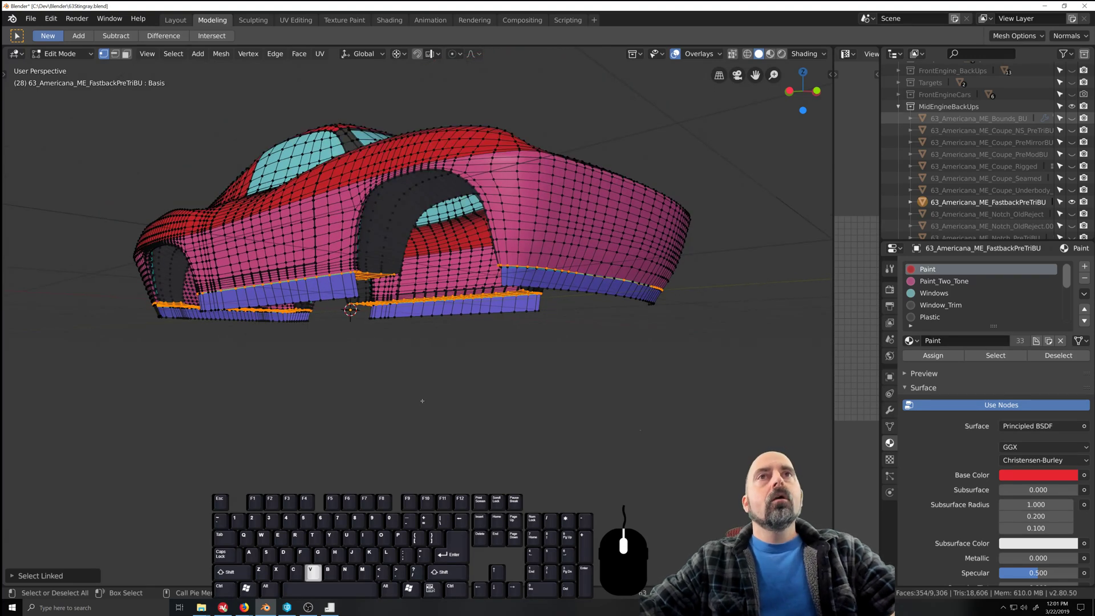
middle_click_drag(455, 405, 431, 389)
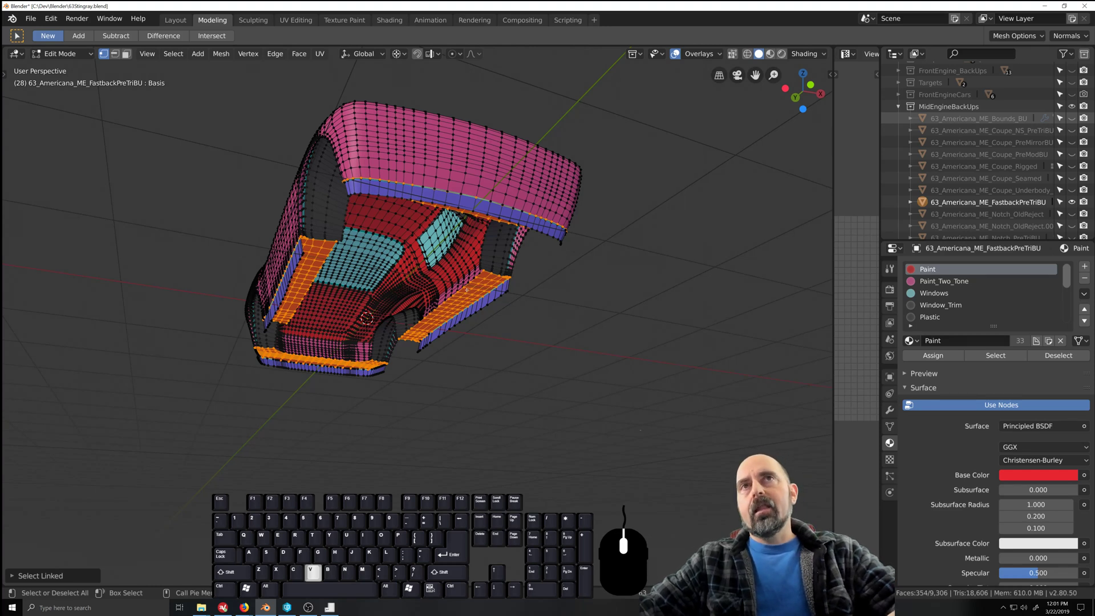
- Hide the selected strips and unwrap all remaining visible faces of the car body
key("alt+a")
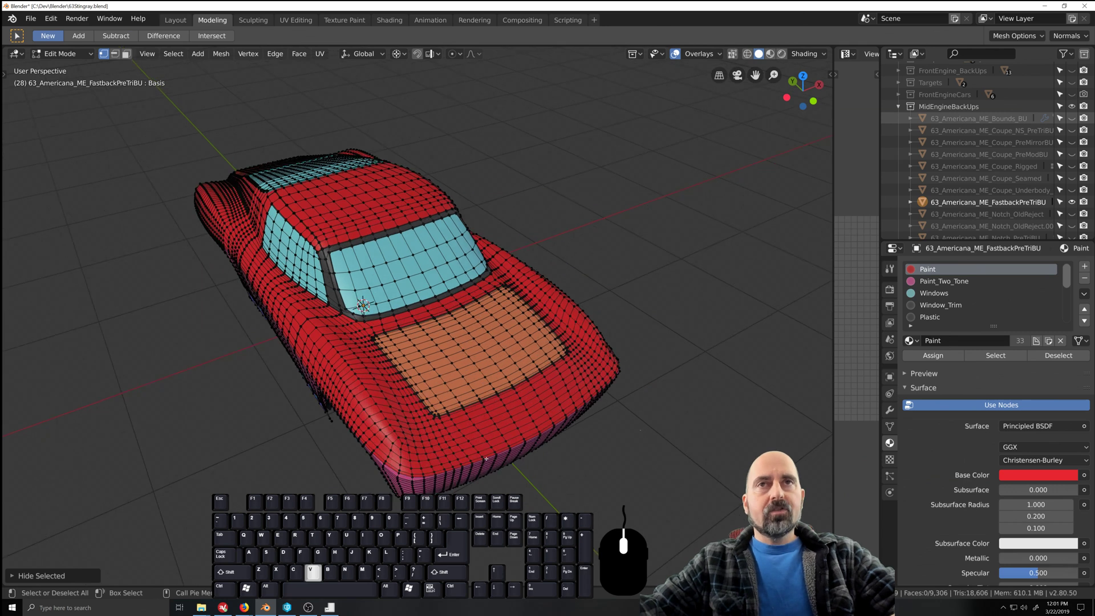
key("a")
middle_click_drag(498, 459, 464, 412)
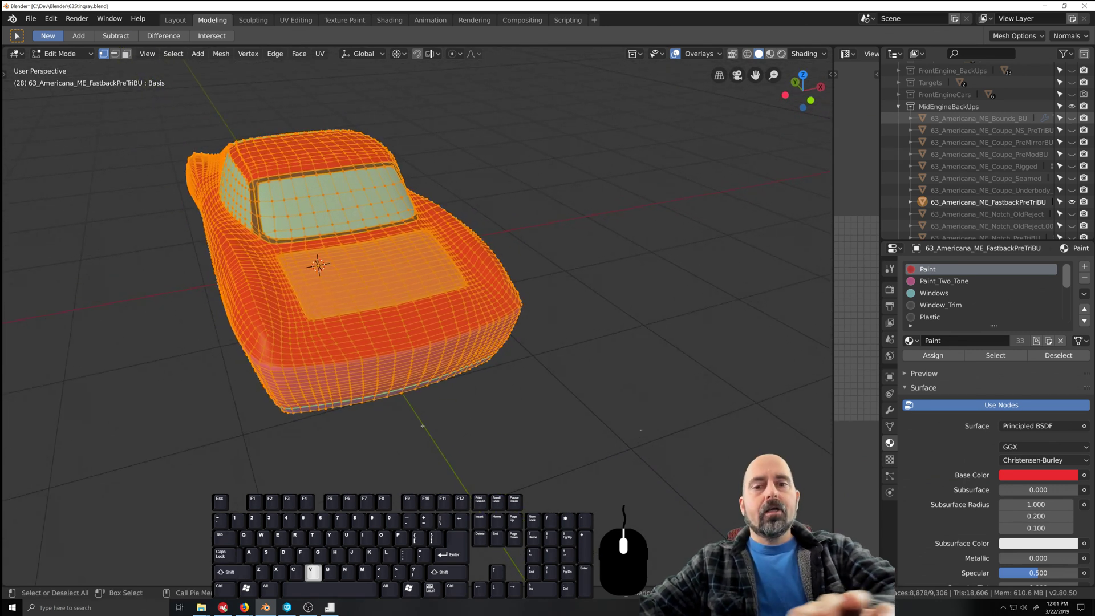
key("u")
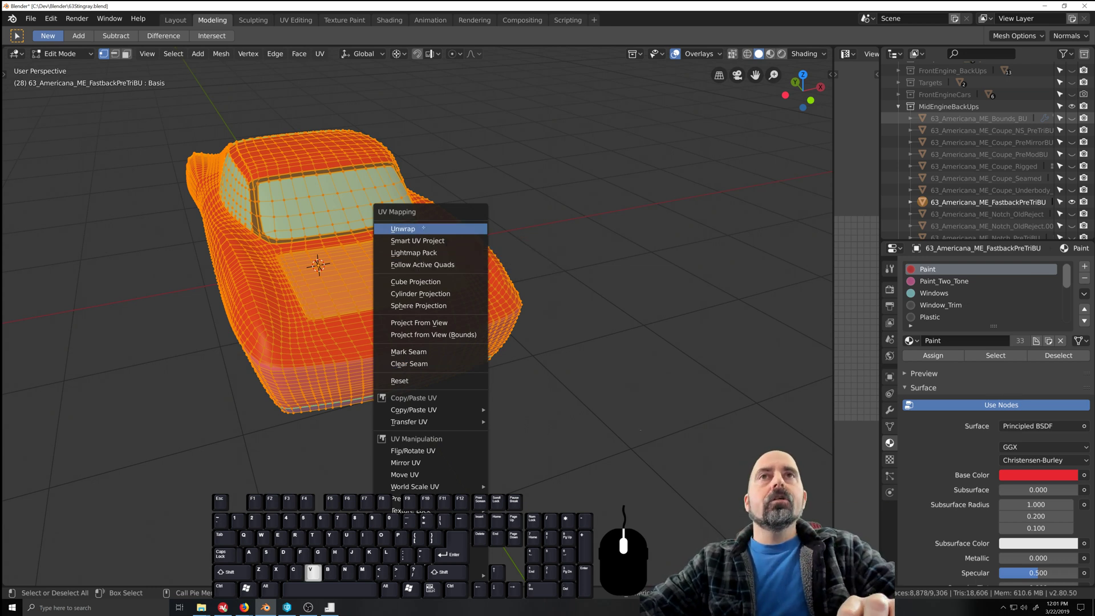
key("Return")
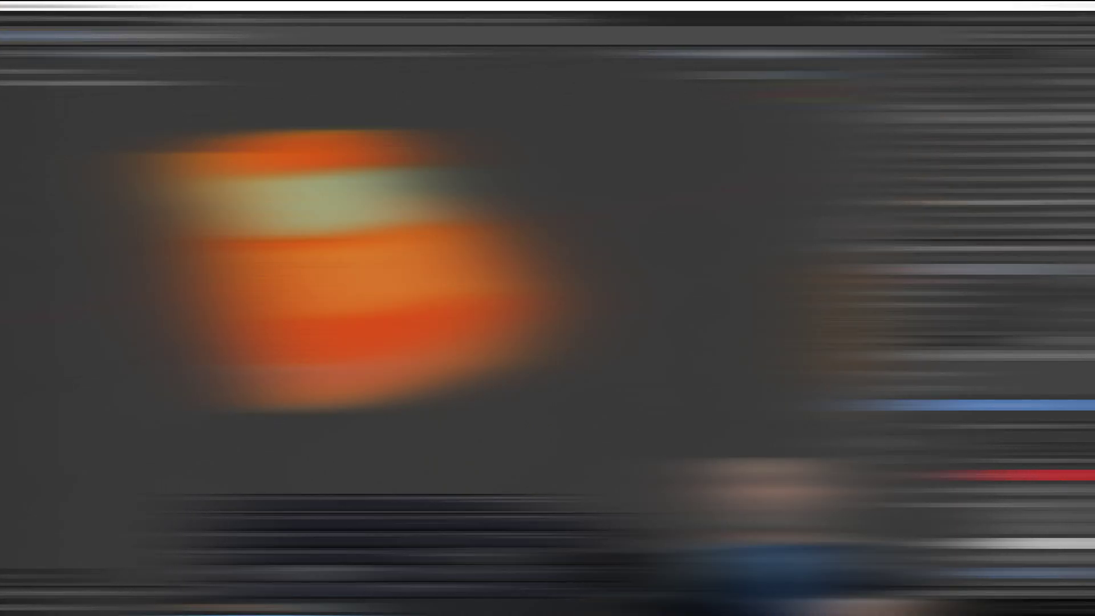
- Enlarge the UV layout area over the 3D viewport, with its editor type set to UV Editor
left_click_drag(834, 343, 28, 364)
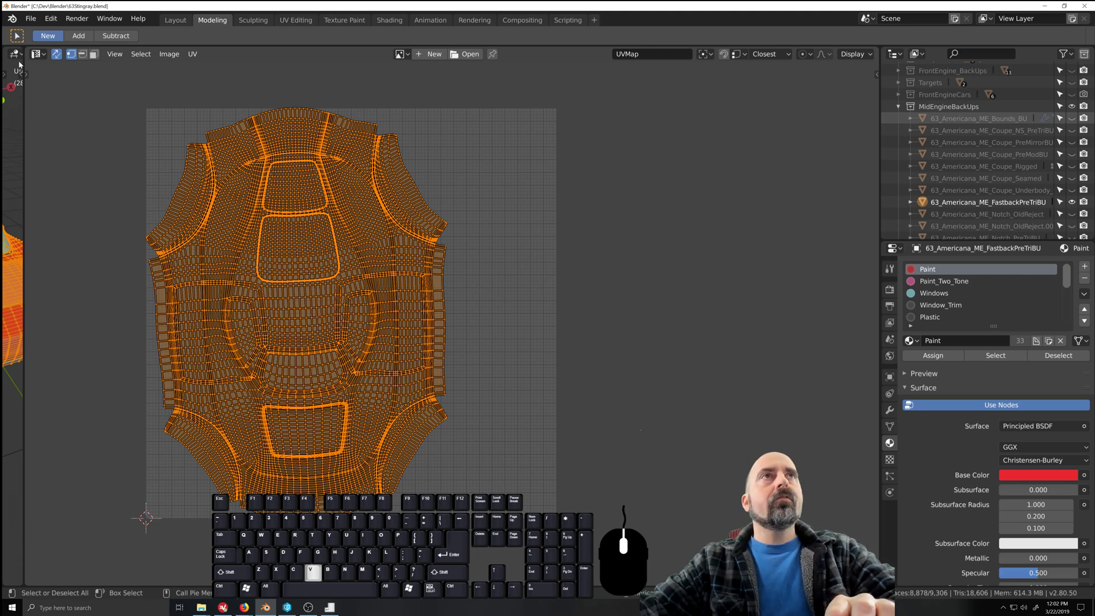
left_click(37, 53)
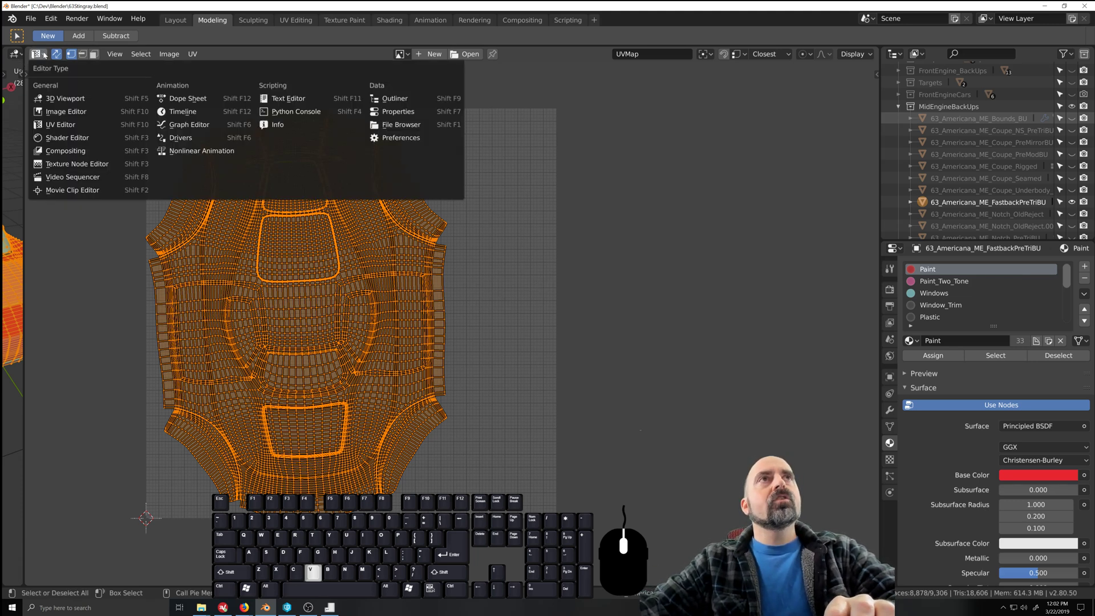
left_click(49, 125)
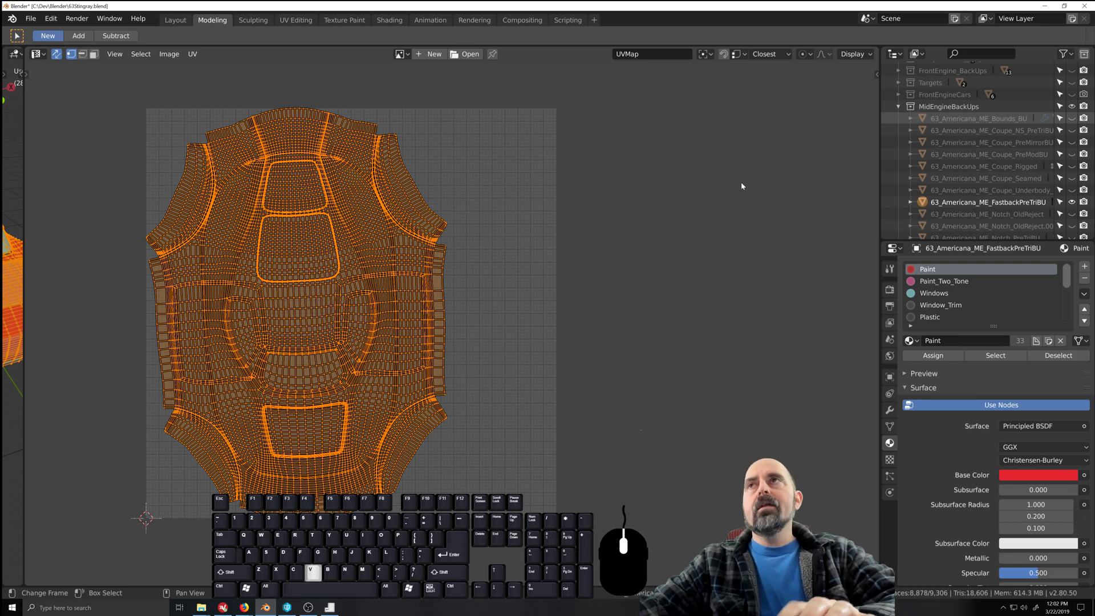
- Set the 2D cursor location to X 0.5 and Y 0.5
left_click(874, 75)
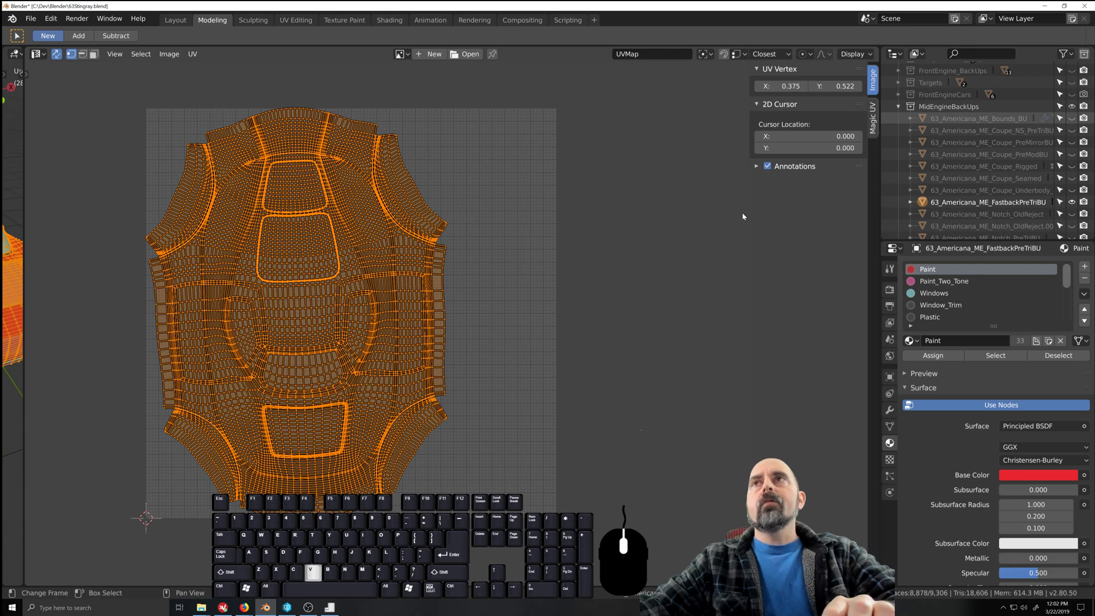
left_click(791, 135)
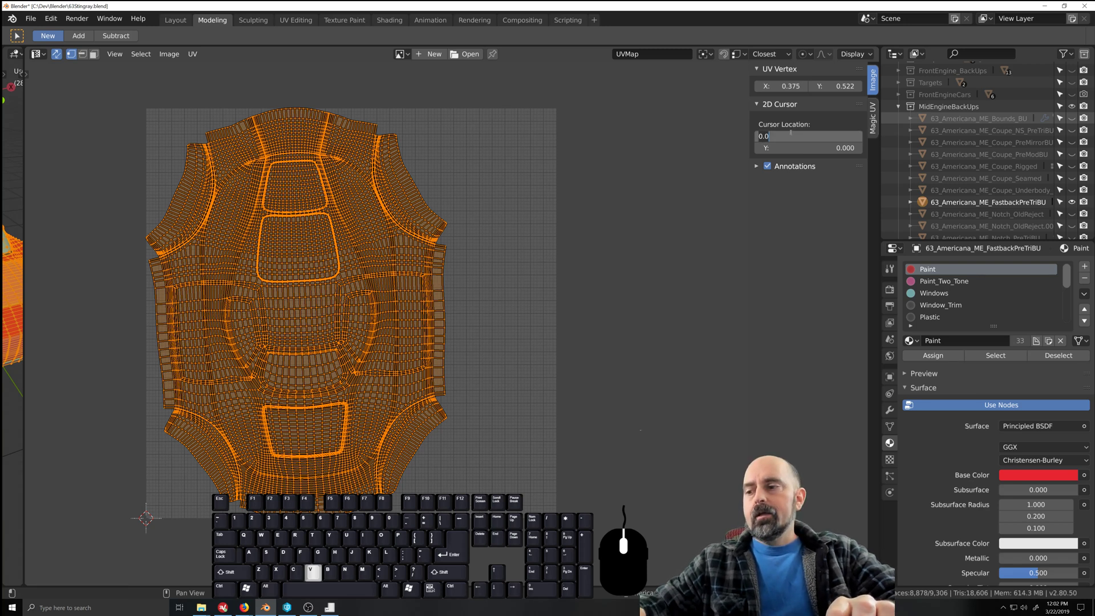
type("0.5")
key("Return")
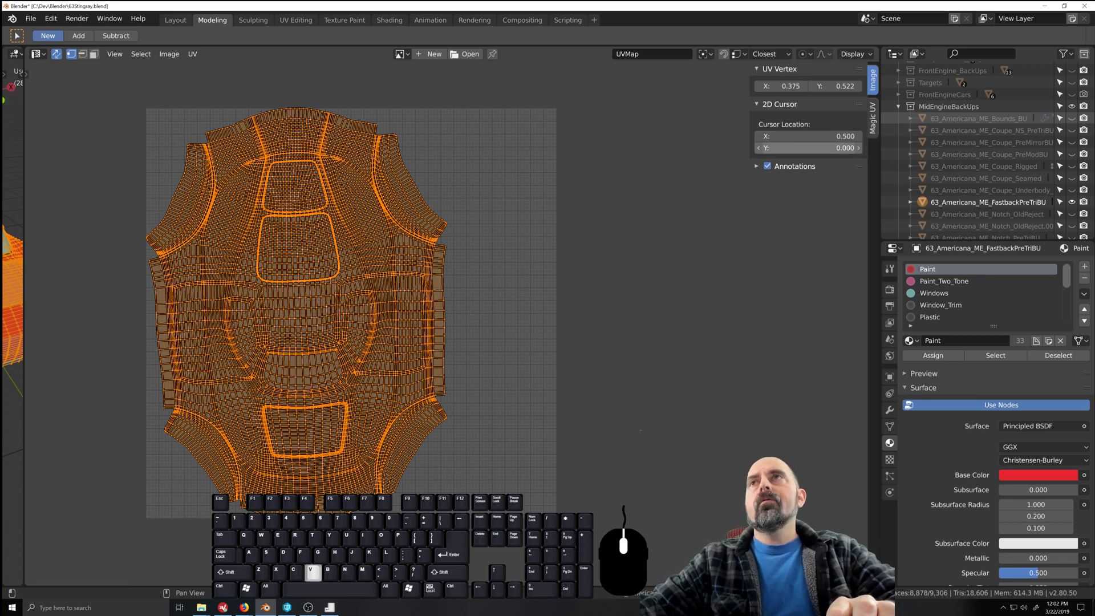
left_click(793, 147)
type("0.5")
key("Return")
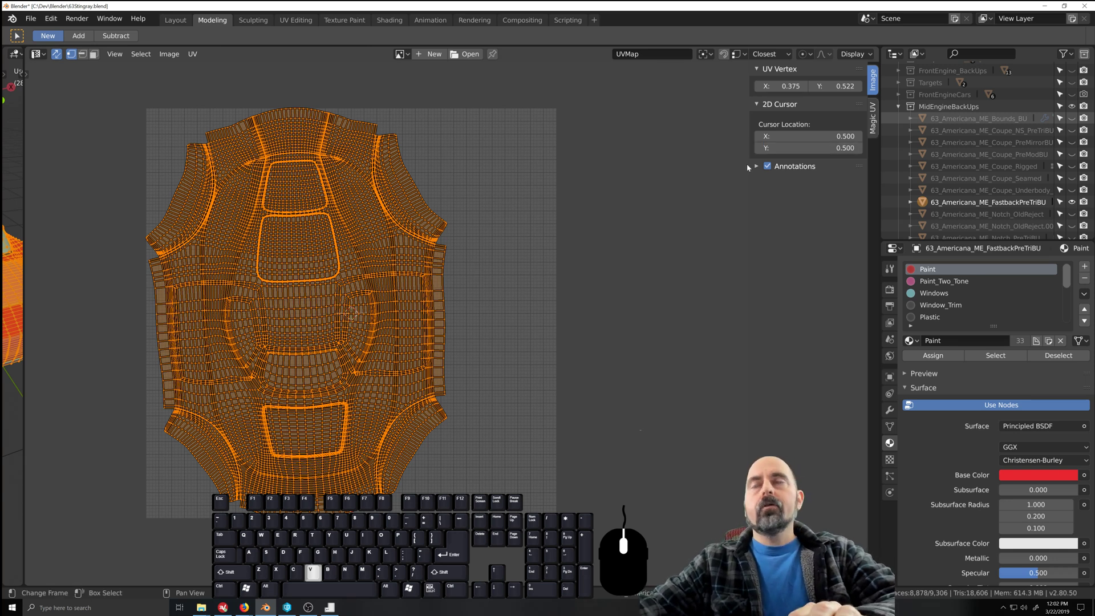
key("n")
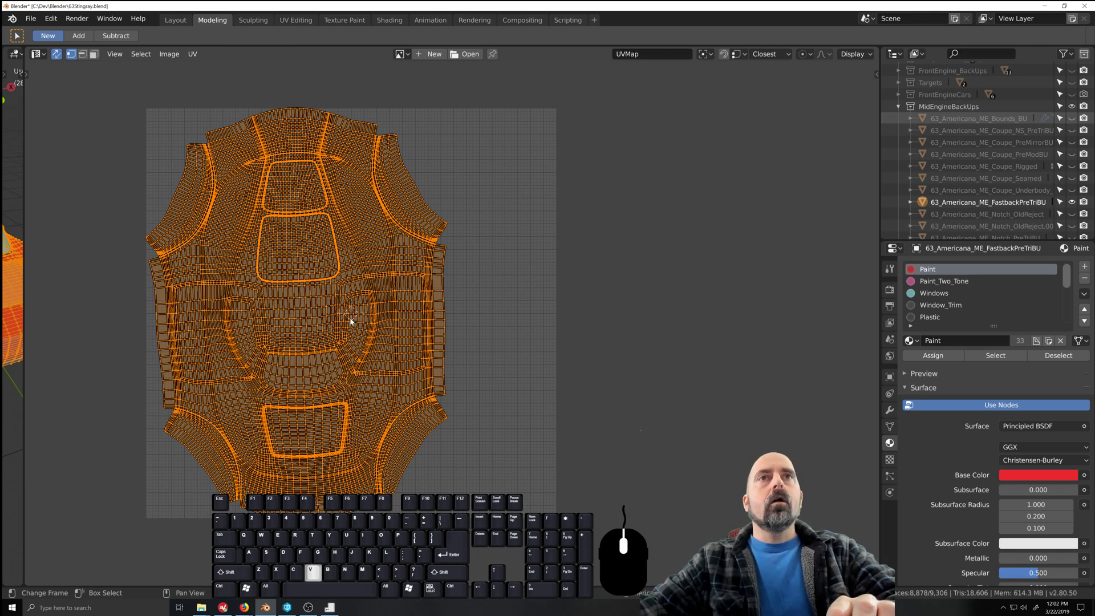
- Select the car body's lengthwise centre-line UV loop and rotate it about 93 degrees so it runs horizontally
left_click(300, 324, "alt")
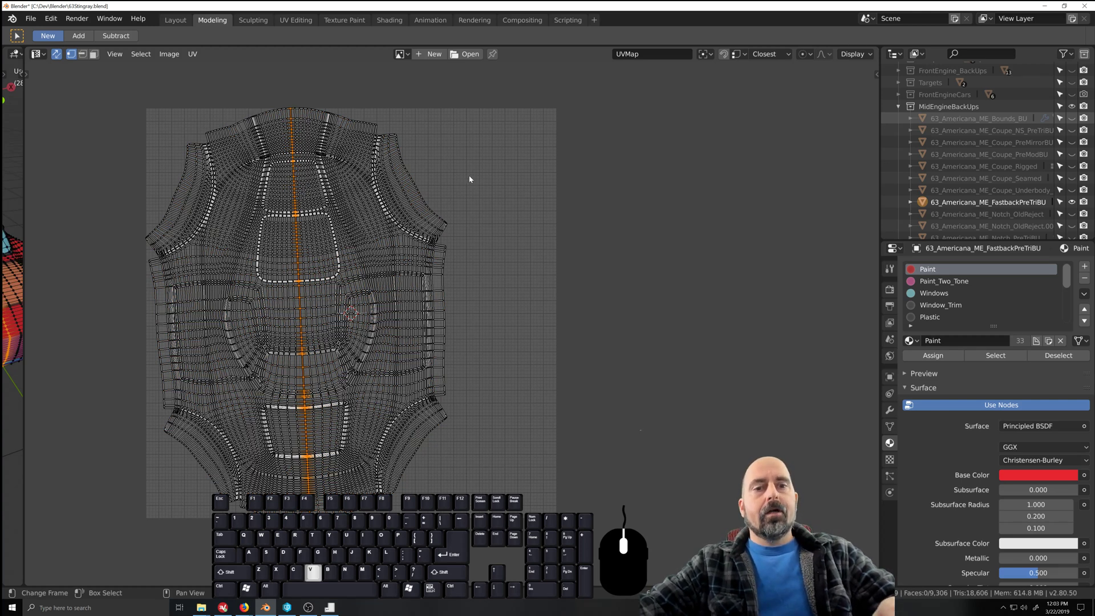
key("r")
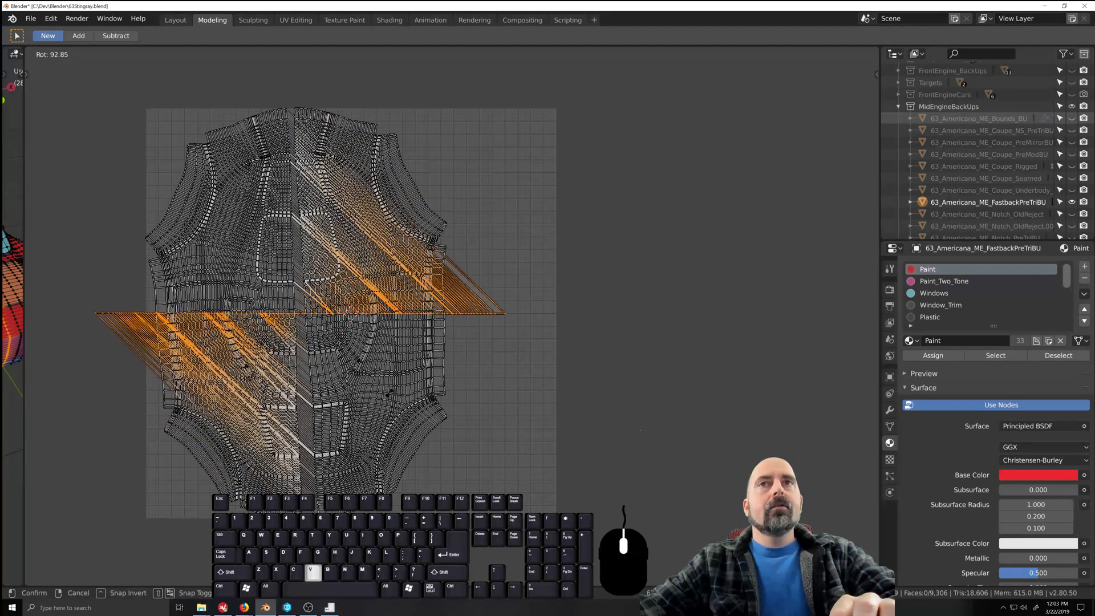
left_click(393, 394)
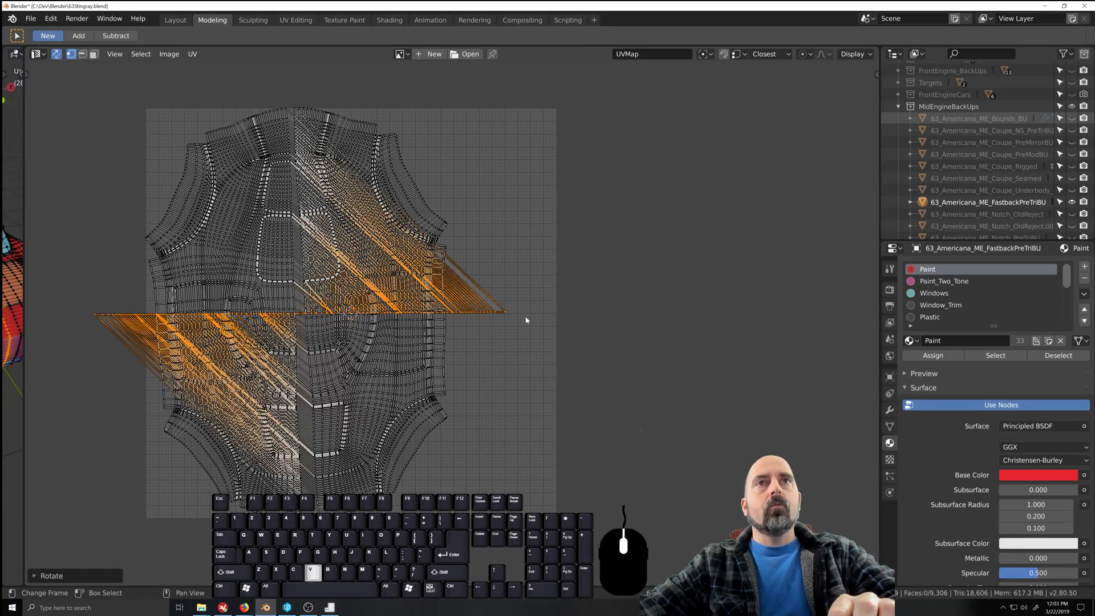
- Flatten the selected centre-line UVs by scaling them to 0 along Y
key("s")
key("y")
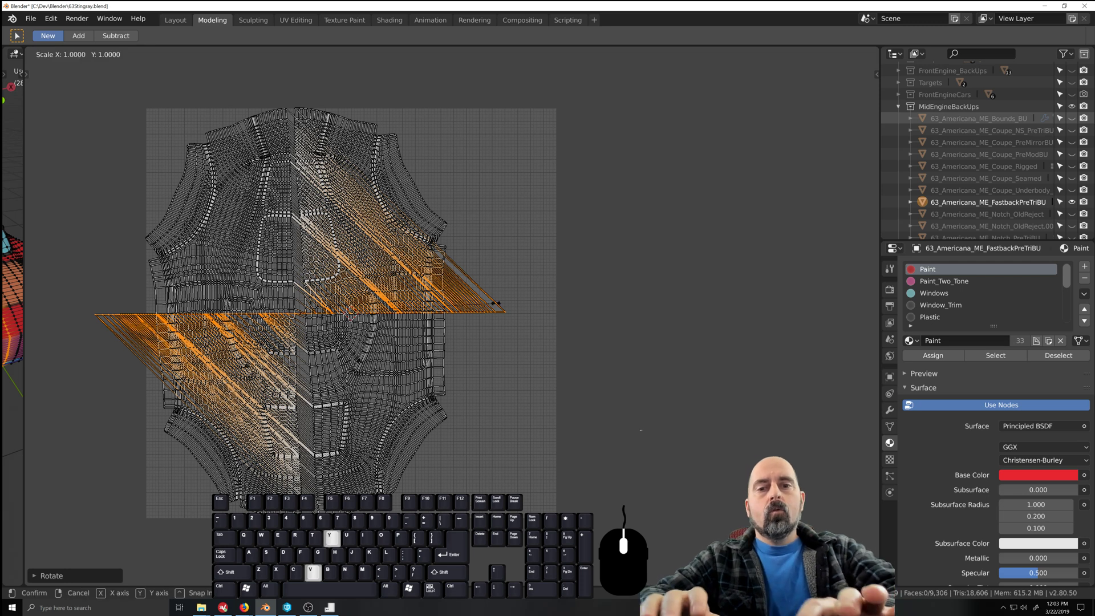
key("0")
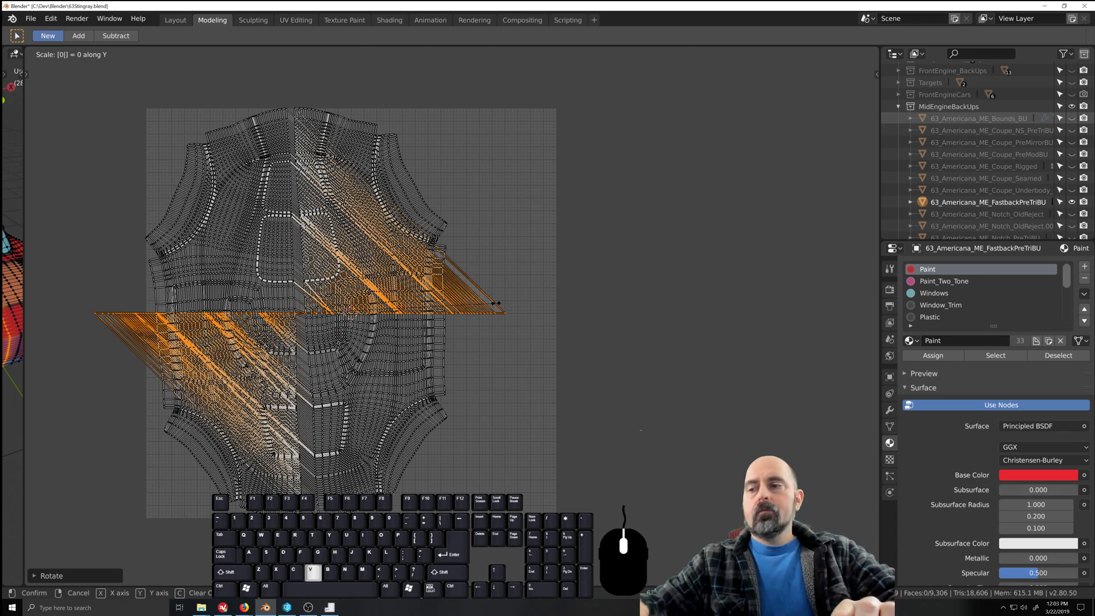
key("Return")
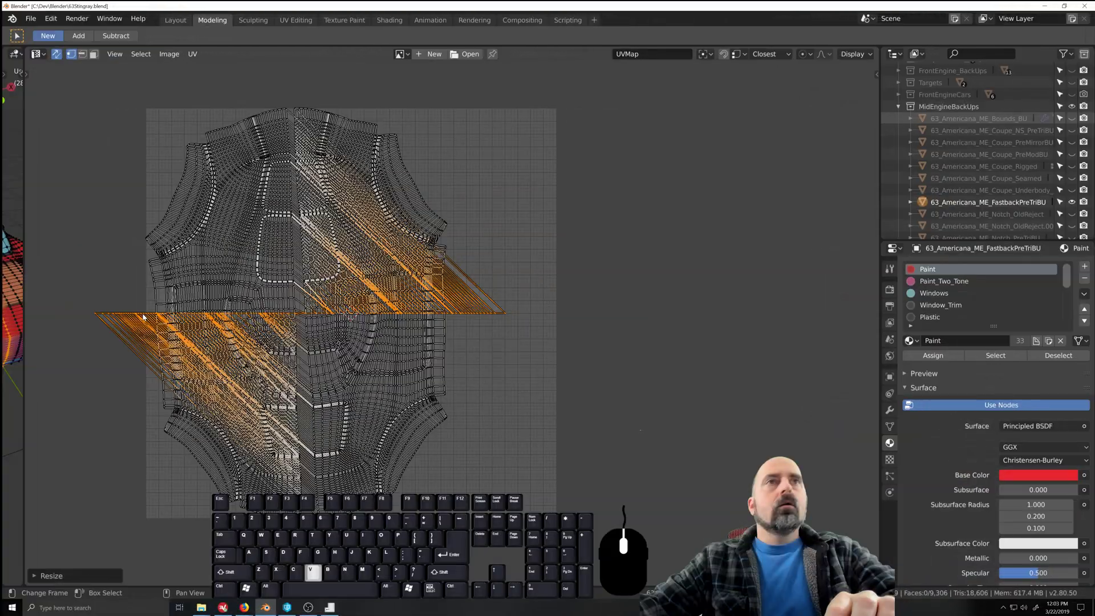
- Snap the flattened centre line to the 2D cursor with its offset kept, using Selected to Cursor (Offset)
right_click(263, 317)
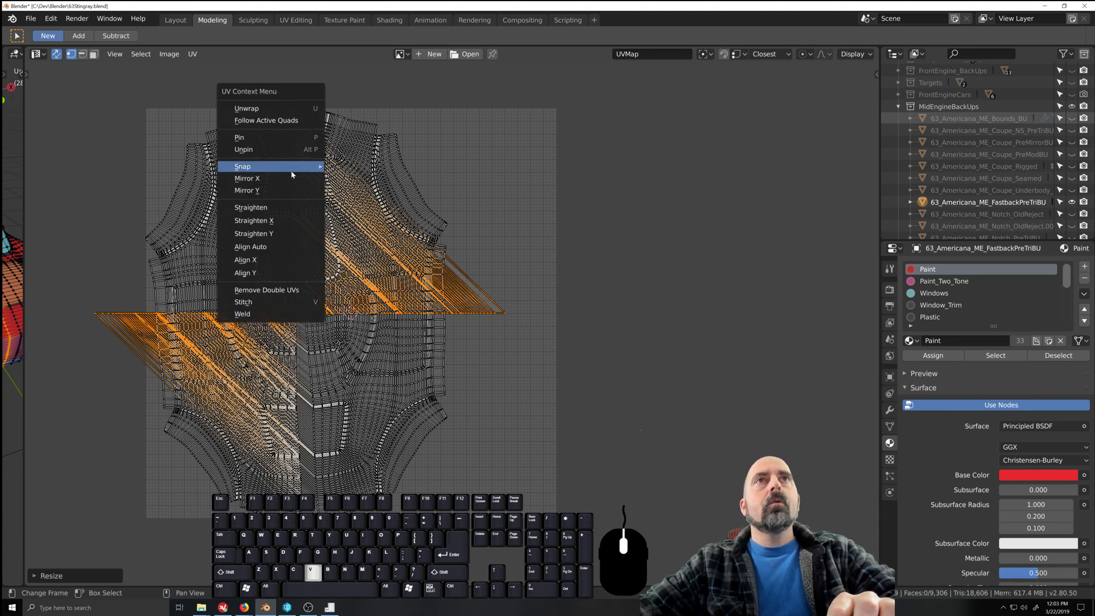
mouse_move(292, 174)
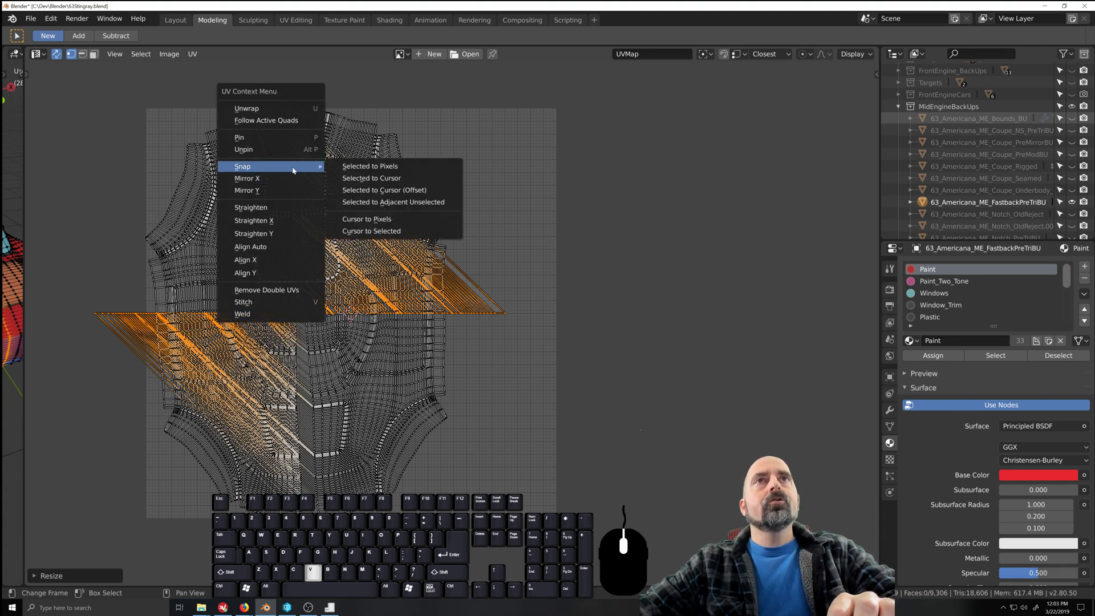
left_click(376, 191)
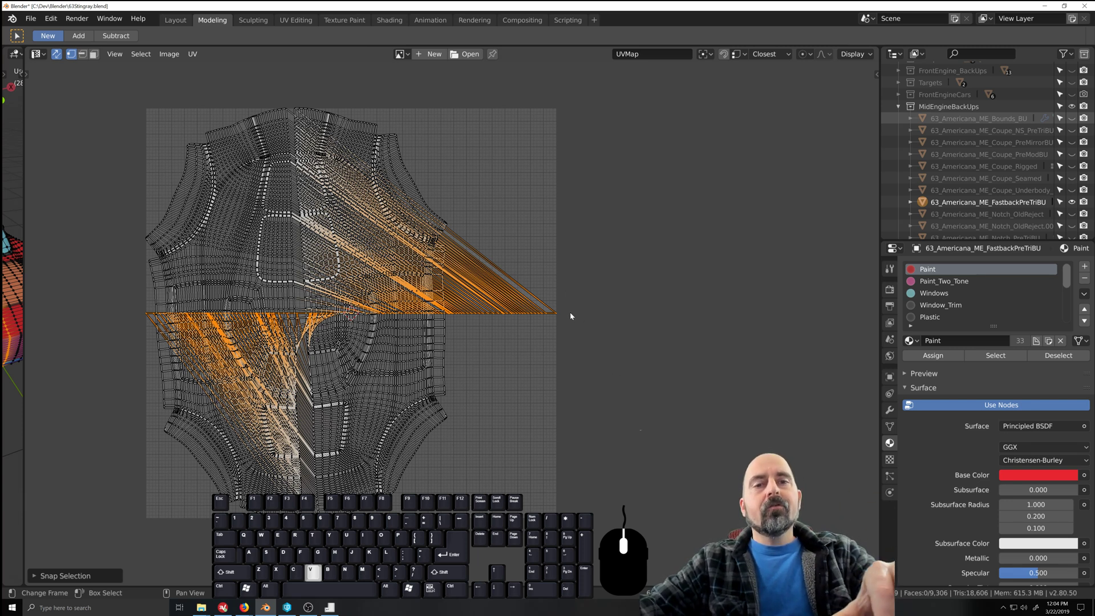
- Scale the centre-line UVs to about 0.93 along X so both ends sit inside the UV square
key("s")
key("x")
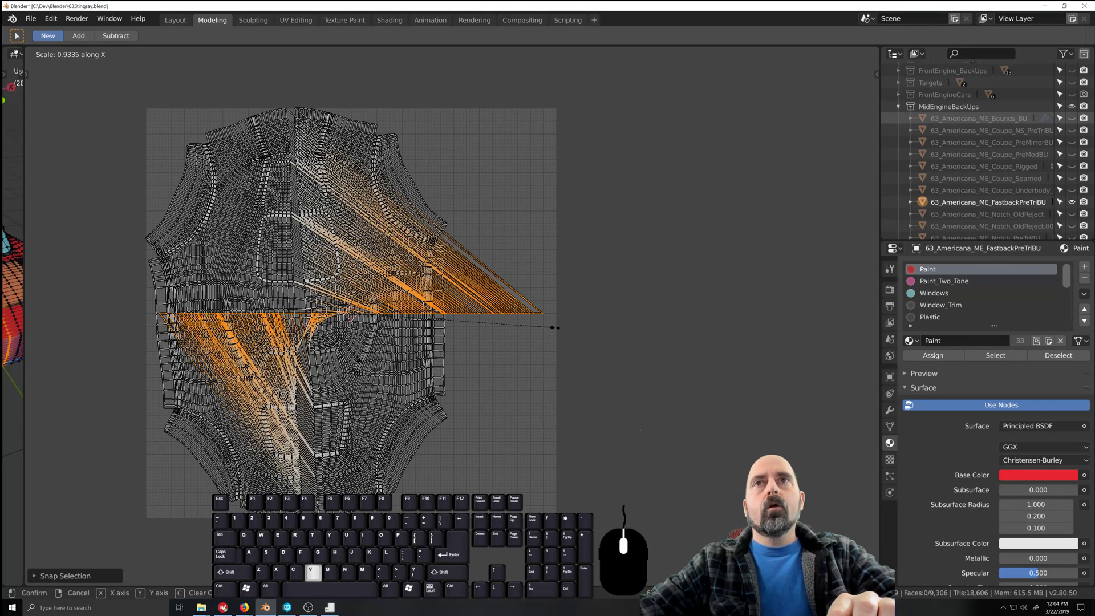
left_click(555, 327)
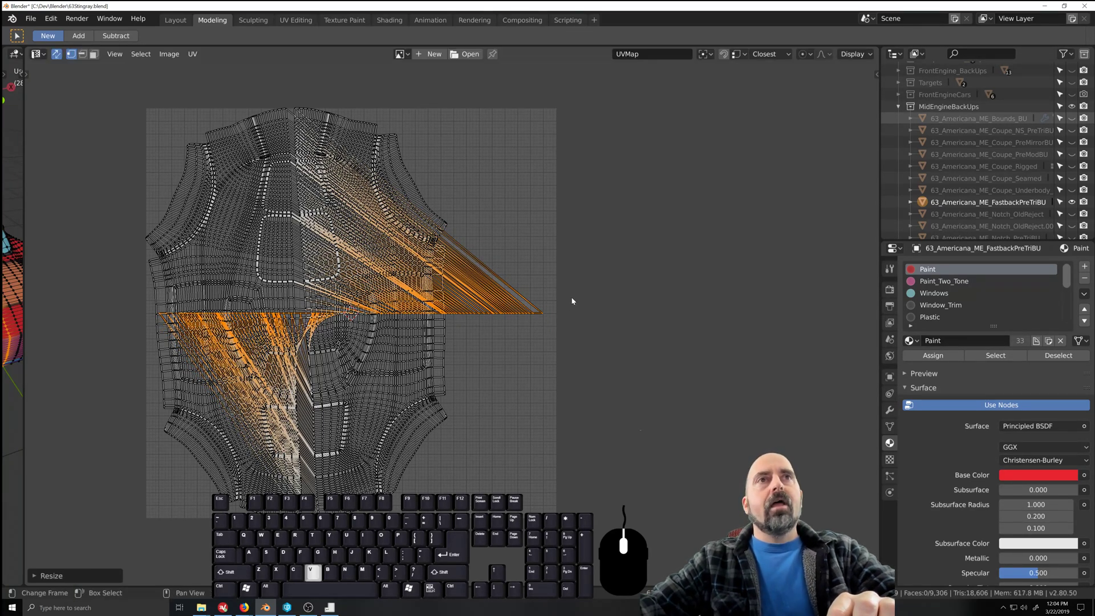
- Pin the flattened centre-line UVs and enlarge the 3D viewport to show the whole car
right_click(533, 316)
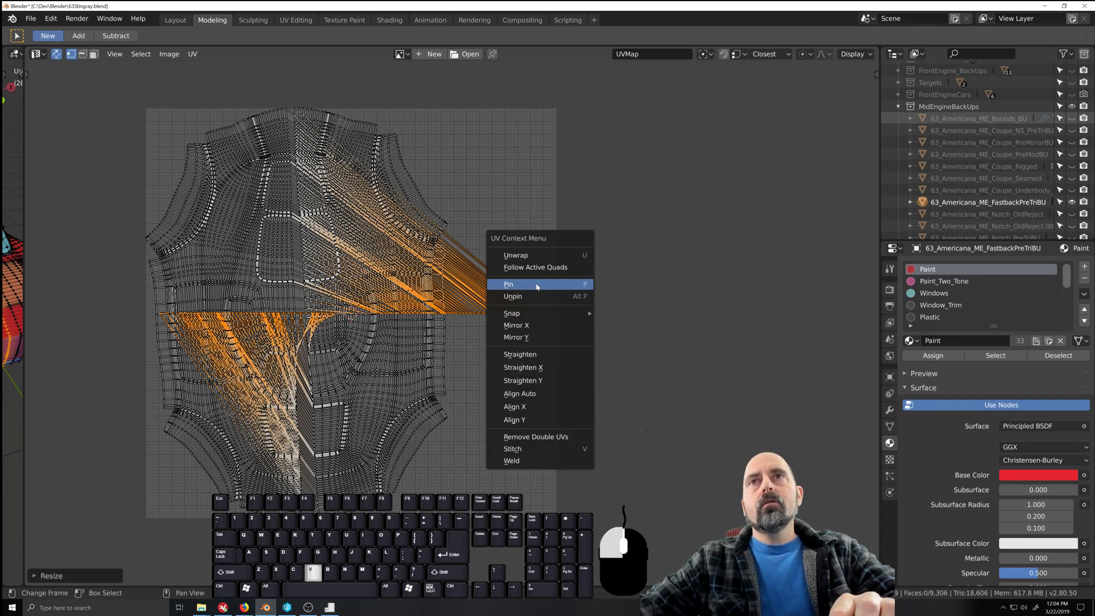
left_click(536, 285)
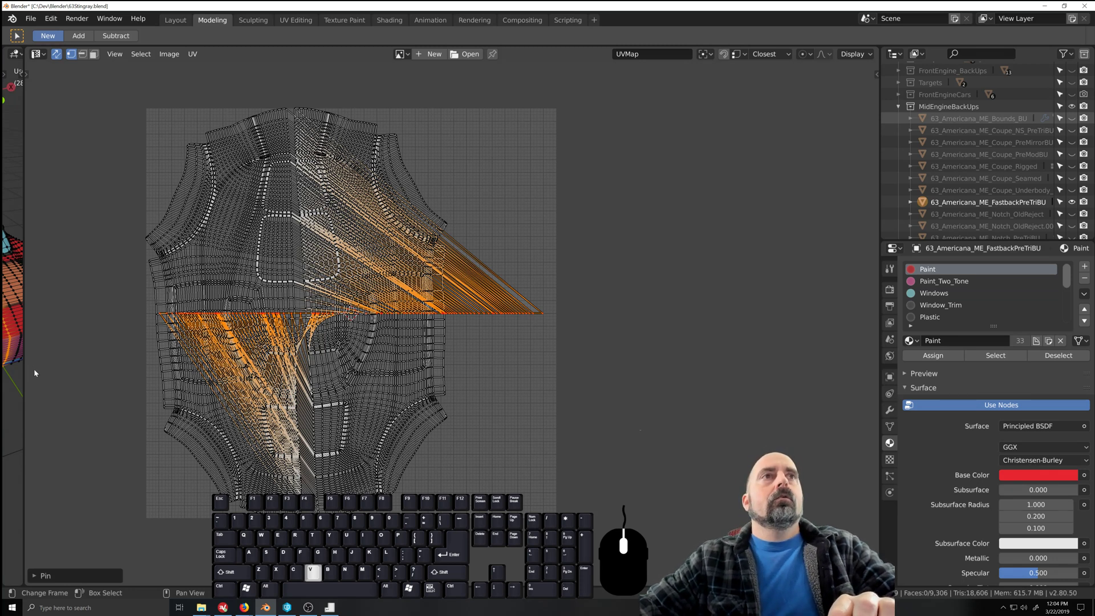
left_click_drag(25, 373, 889, 358)
left_click_drag(871, 363, 842, 366)
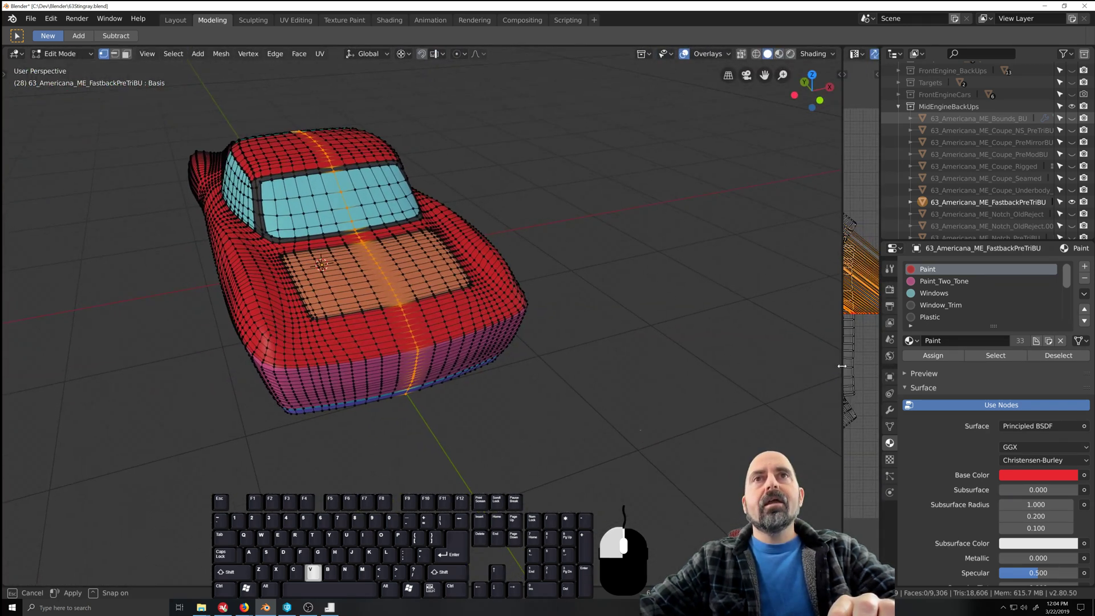
- Select the linked lower bounds and cabin bounds meshes inside the car body
middle_click_drag(365, 439, 359, 455)
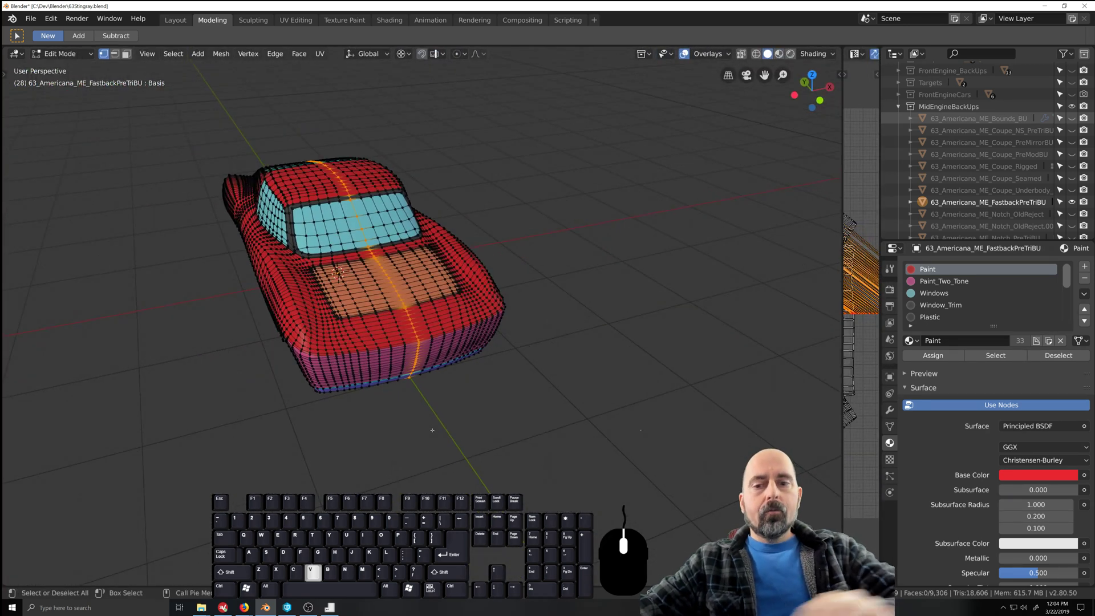
middle_click_drag(432, 430, 443, 409)
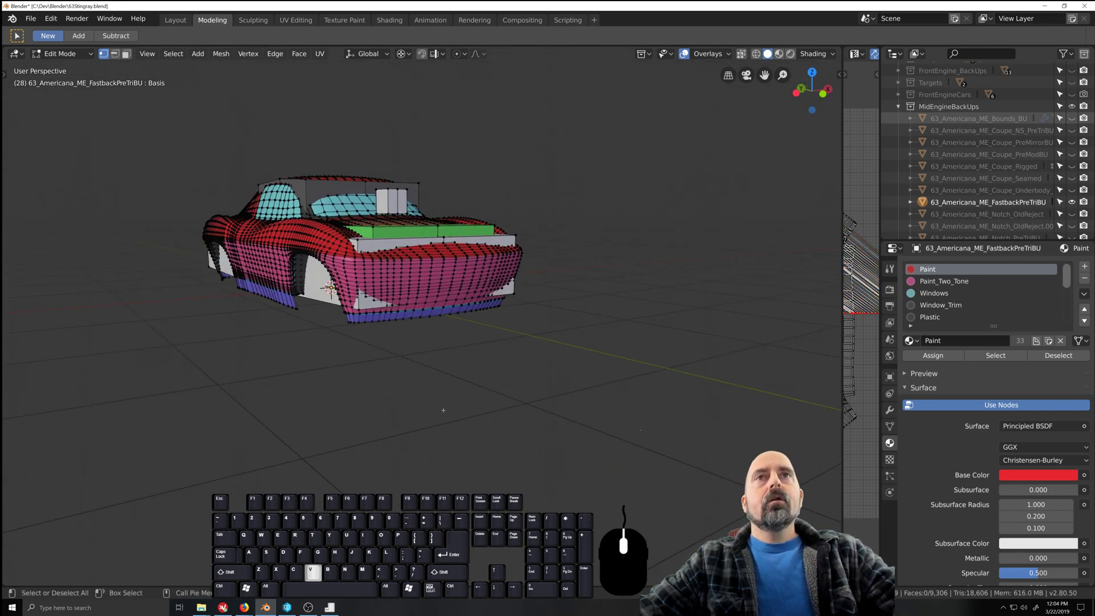
key("l")
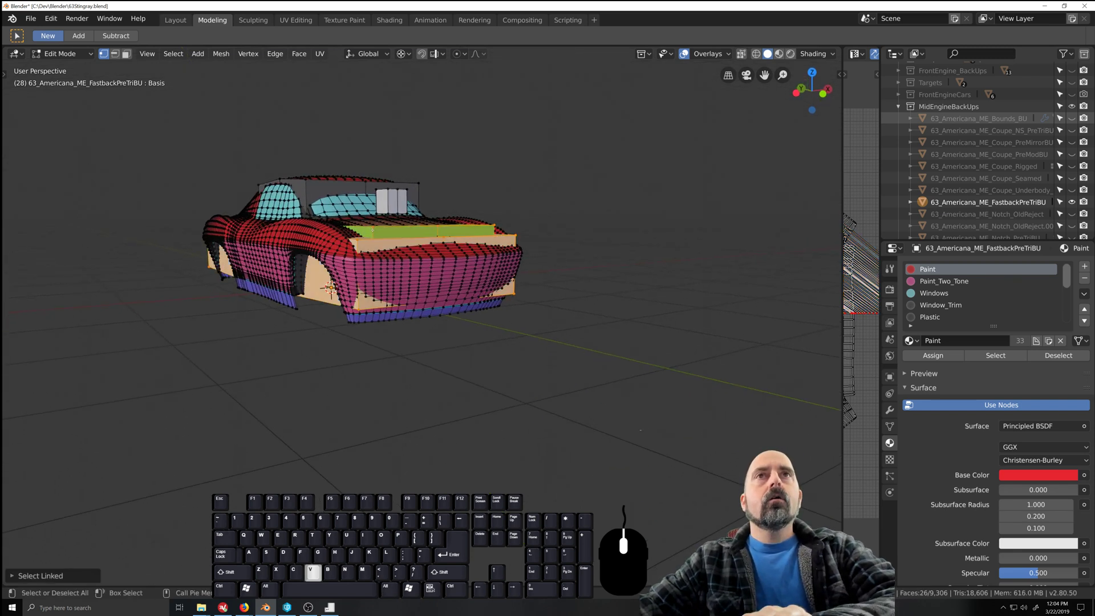
key("l")
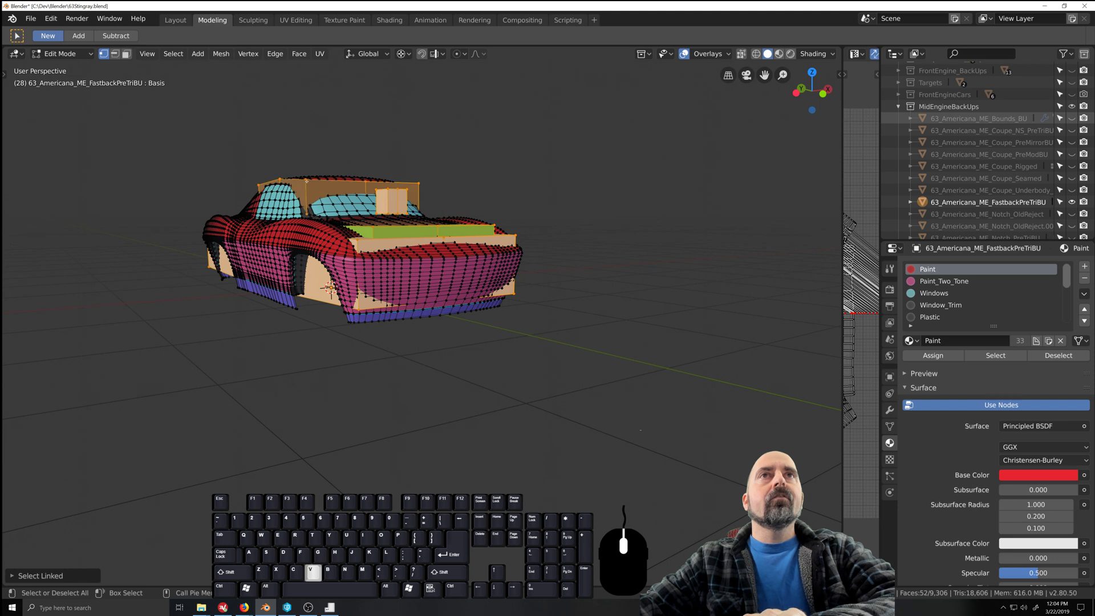
- Add the faces using the CabinBounds, CargoBounds, BonnetCam and DriverCam materials to the selection and hide all the selected helper geometry
scroll(941, 295, "down", 3)
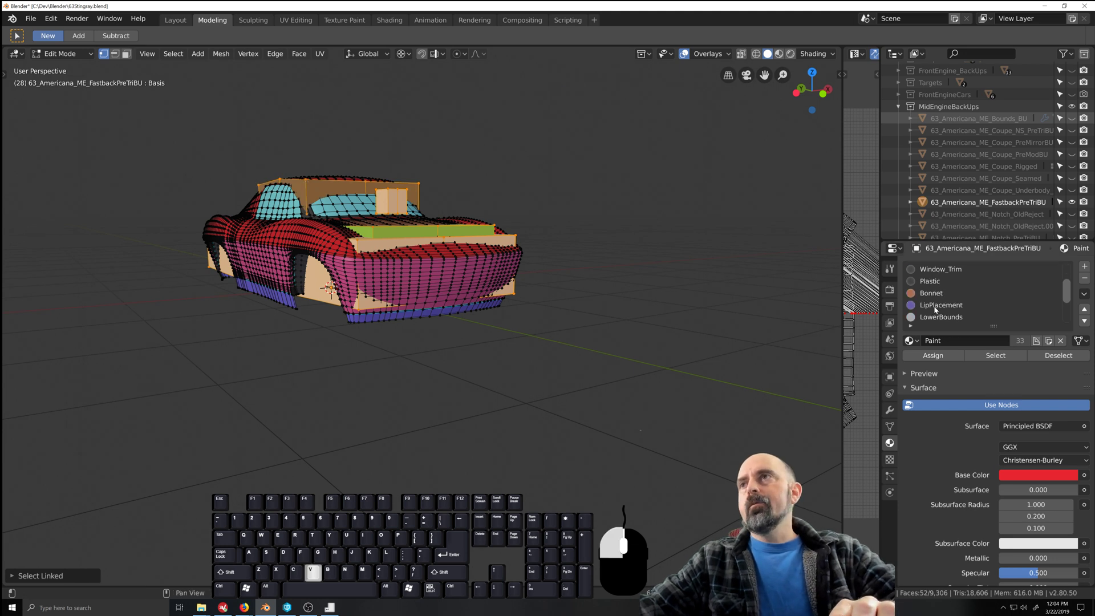
left_click(934, 309)
left_click(939, 295)
scroll(942, 314, "down", 3)
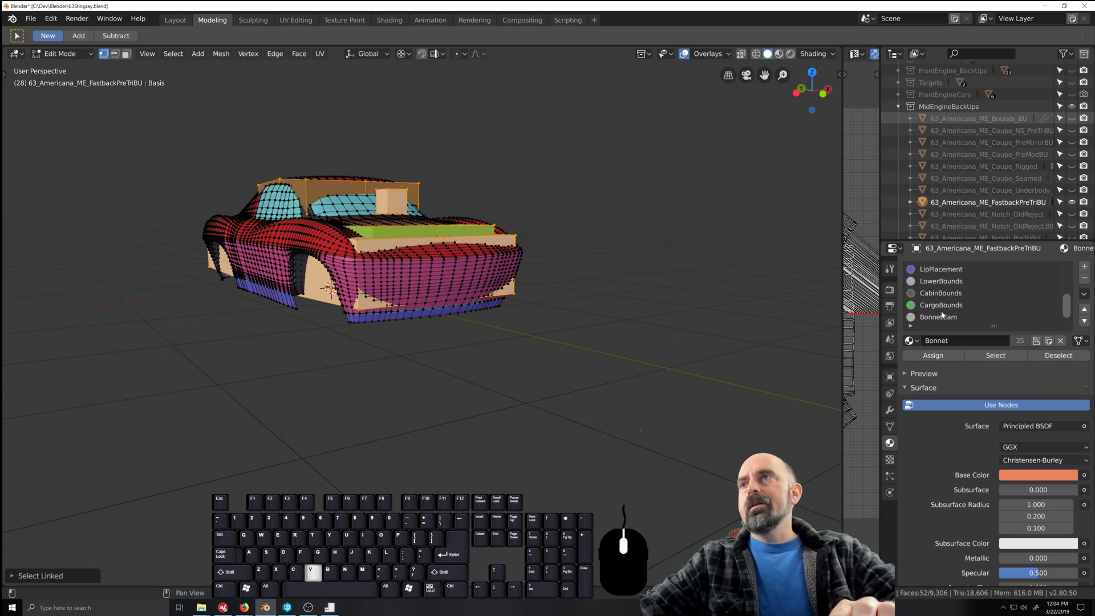
left_click(944, 293)
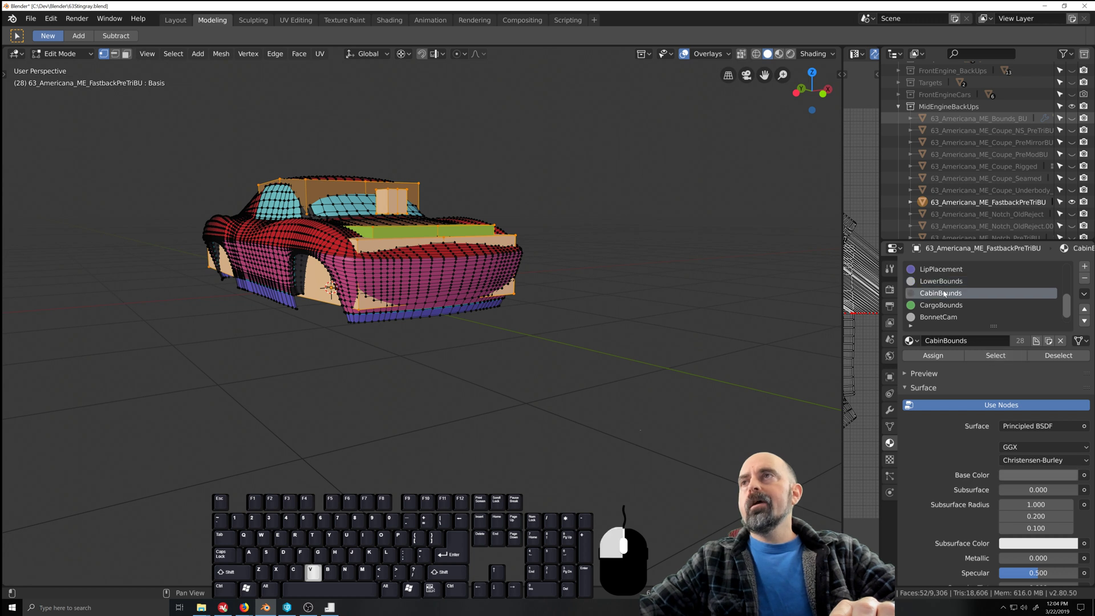
left_click(989, 356)
left_click(949, 309)
left_click(987, 354)
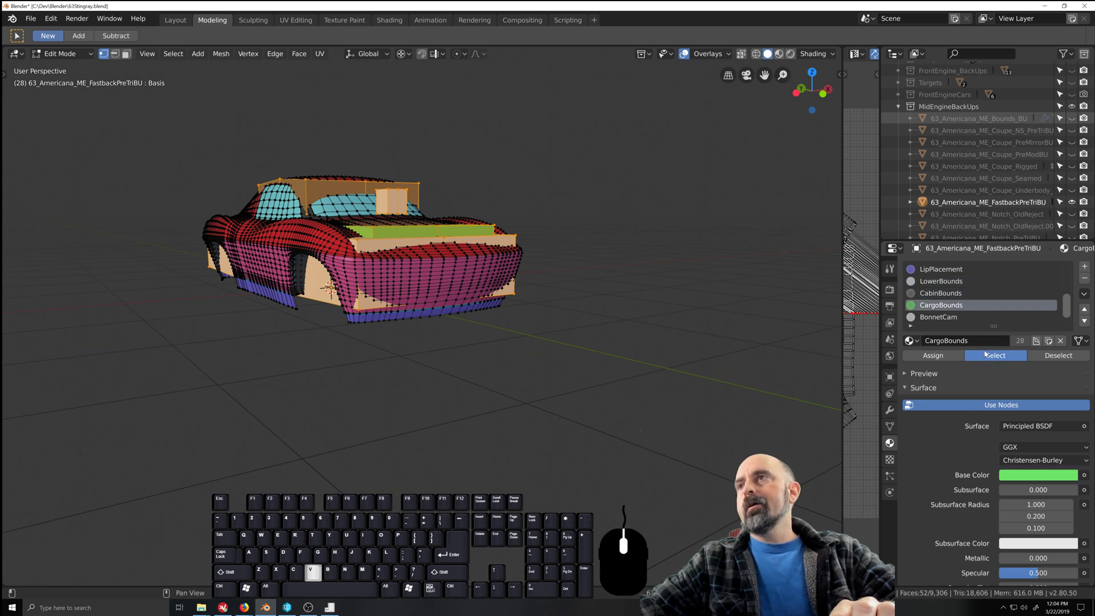
scroll(948, 309, "down", 1)
left_click(945, 303)
left_click(965, 318)
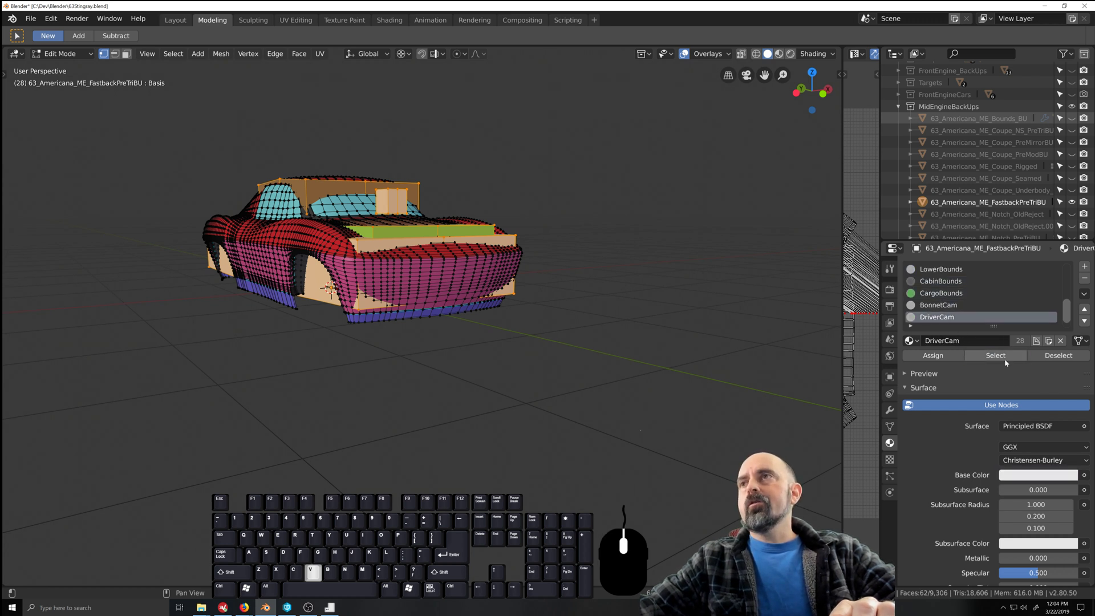
scroll(426, 415, "up", 1)
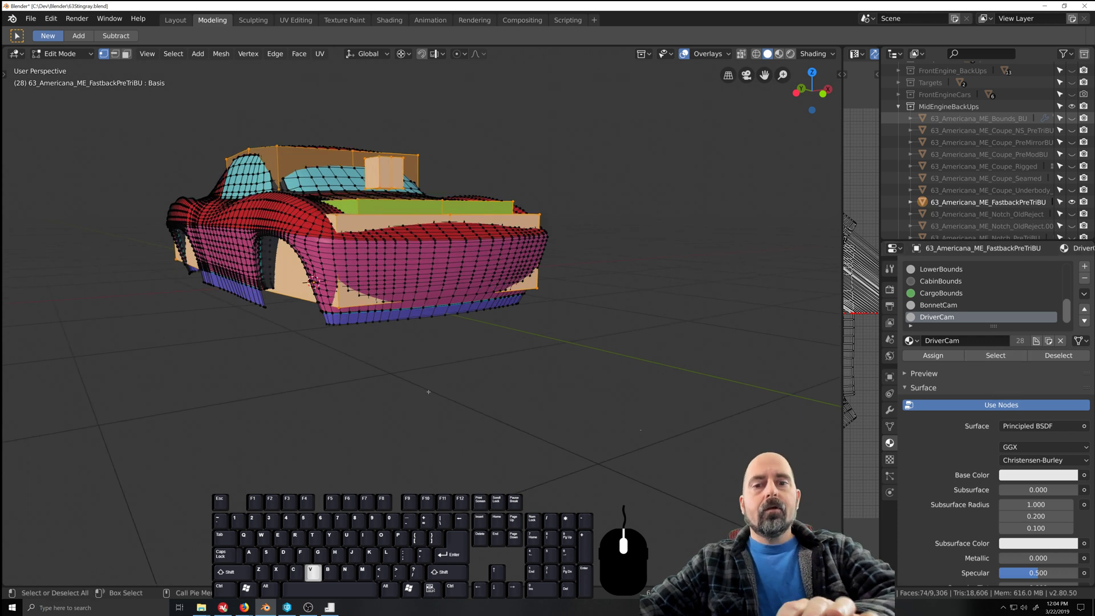
key("h")
- Select all the visible car body geometry, including the underbody panels, and unwrap it again with the centre line pinned
mouse_move(428, 391)
middle_mouse_down()
mouse_move(447, 398)
mouse_move(439, 382)
middle_mouse_up()
key("l")
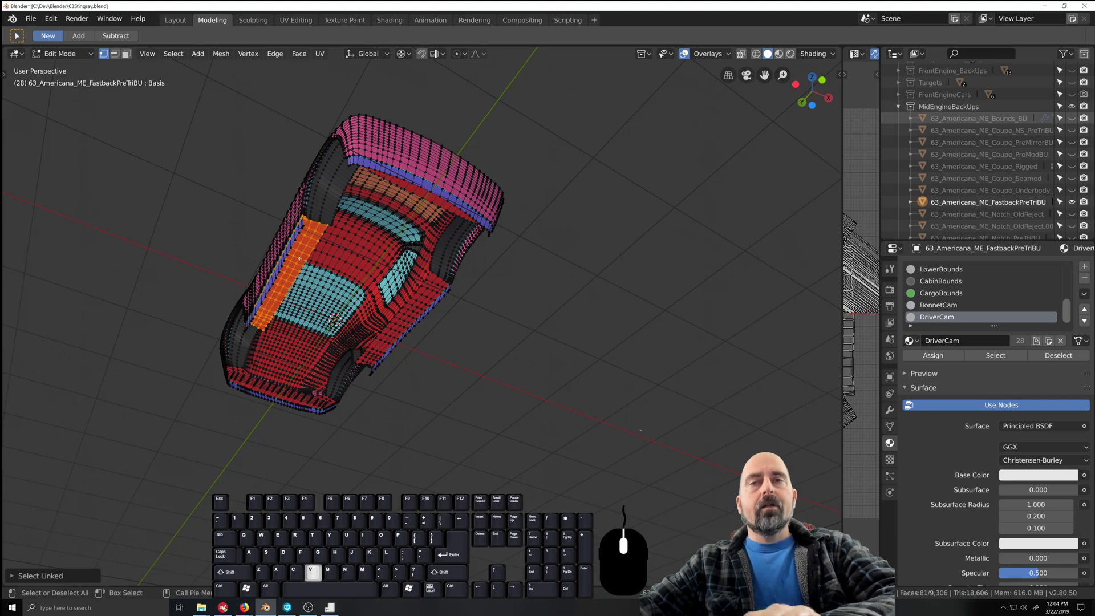
key("l")
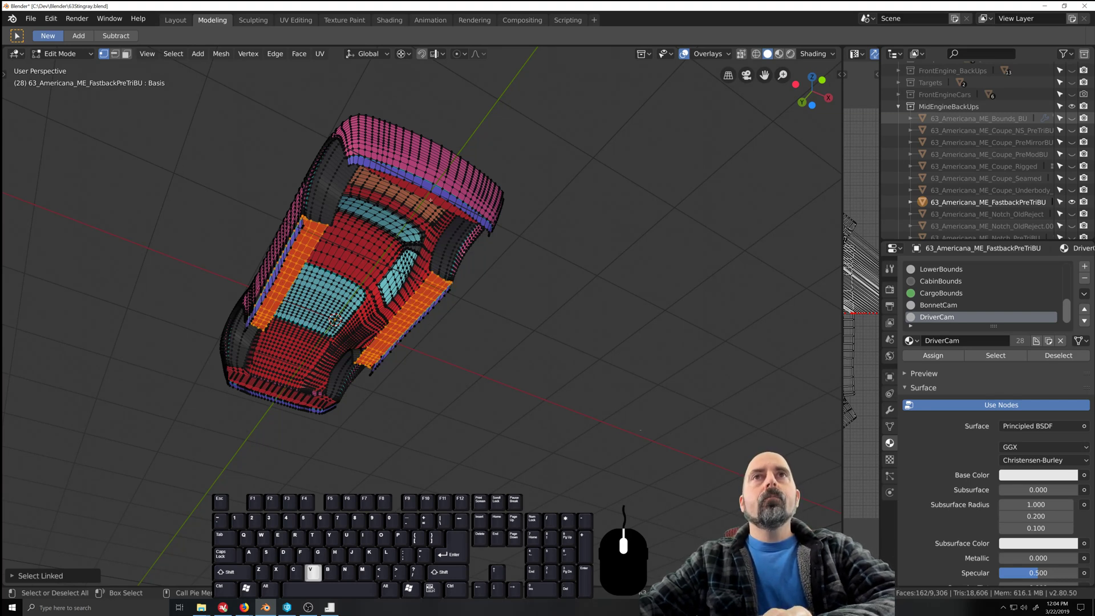
key("l")
key("l")
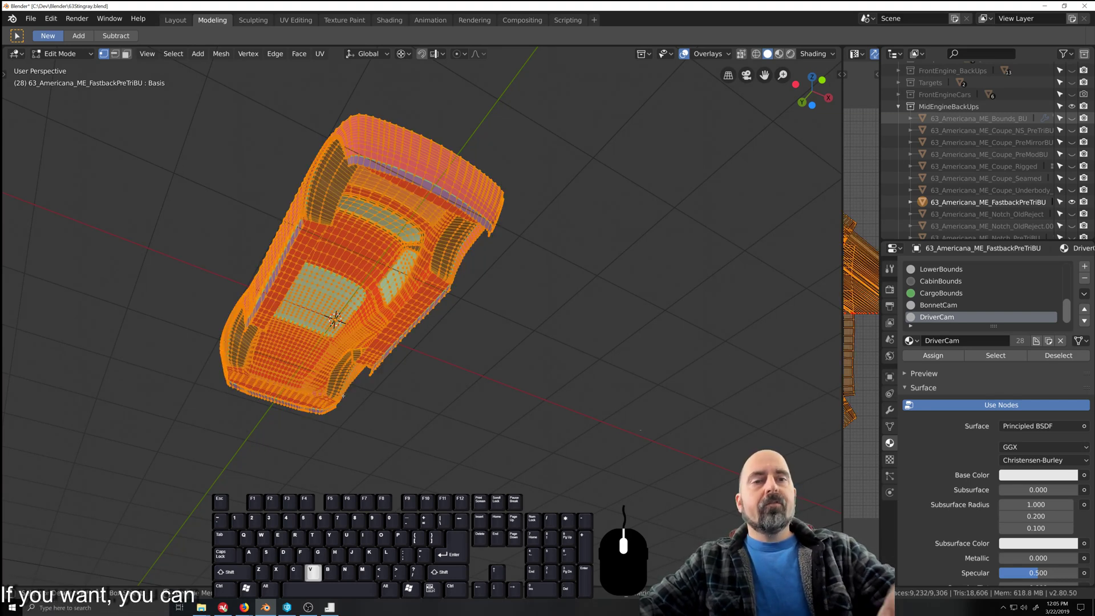
middle_click_drag(440, 356, 435, 416)
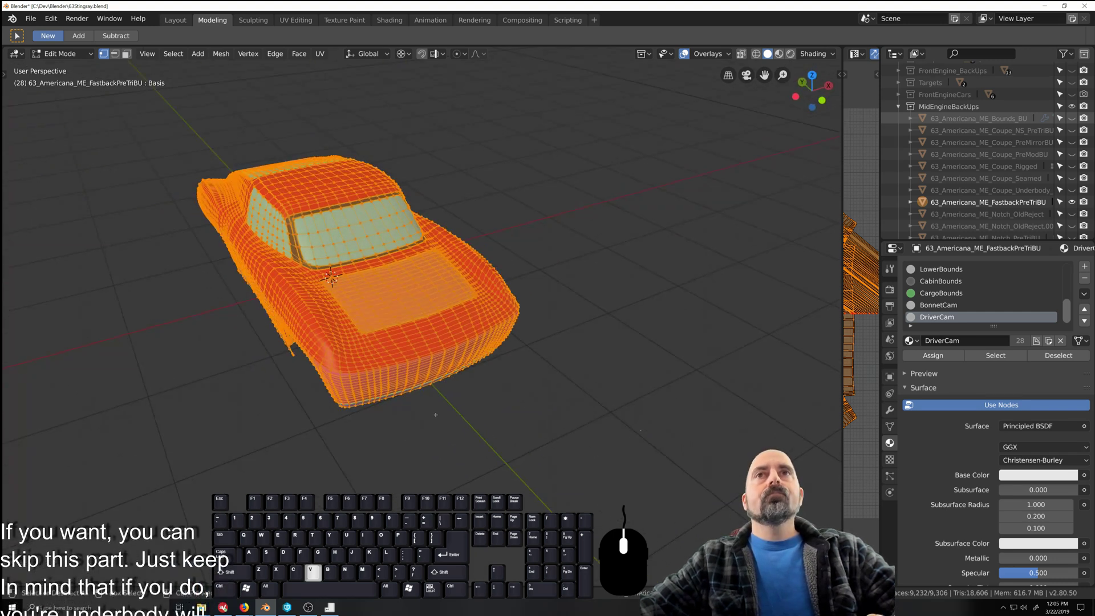
key("u")
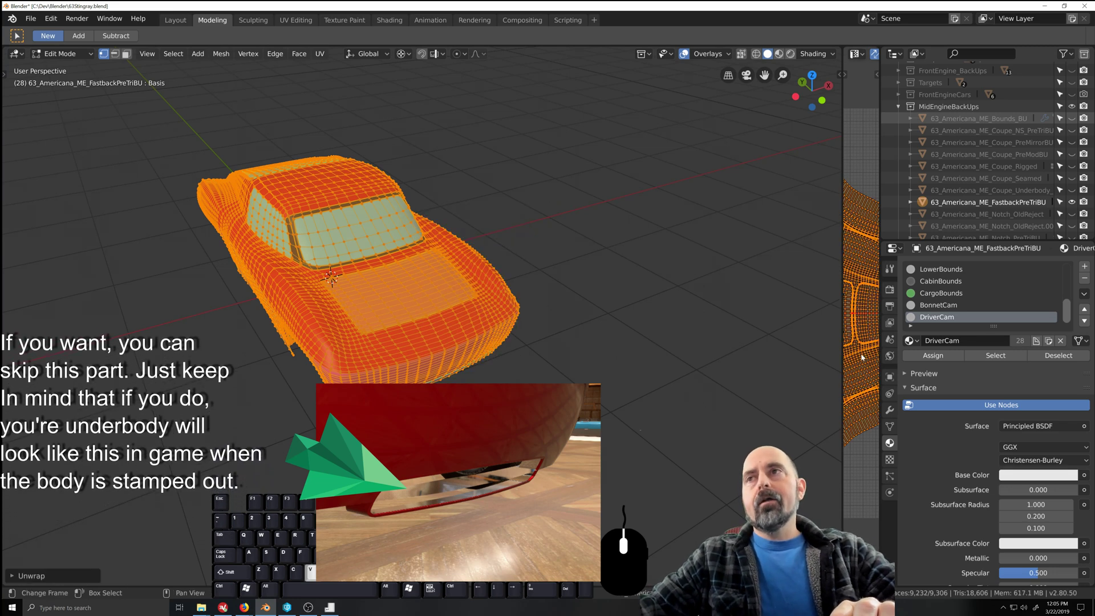
- Resize the editors so the 3D viewport and the UV editor share the space side by side with the full layout visible
left_click_drag(842, 367, 38, 373)
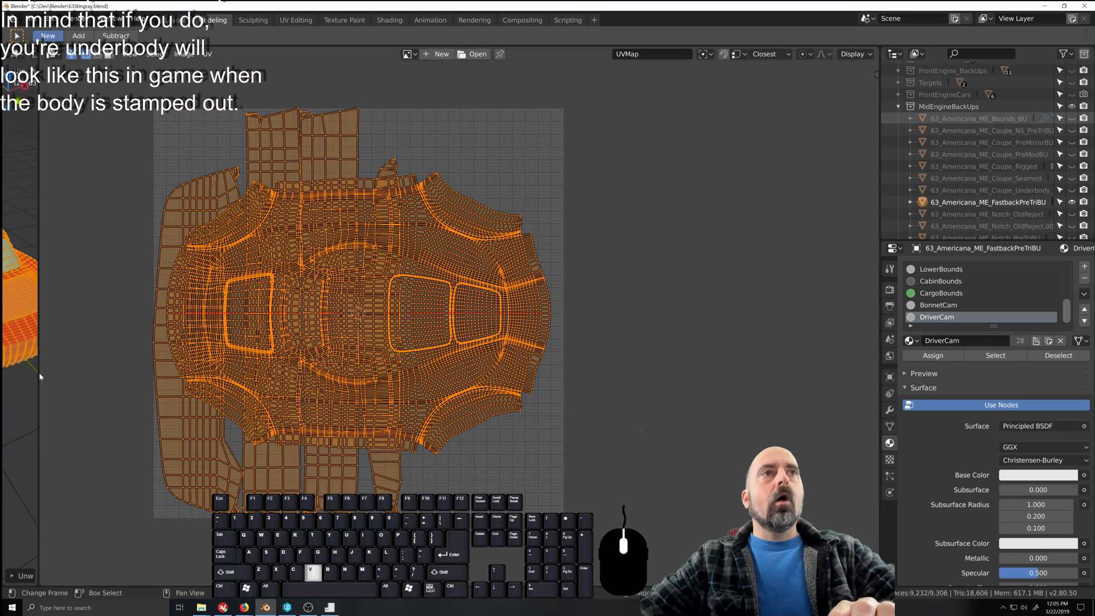
left_click_drag(39, 374, 463, 341)
scroll(556, 359, "down", 3)
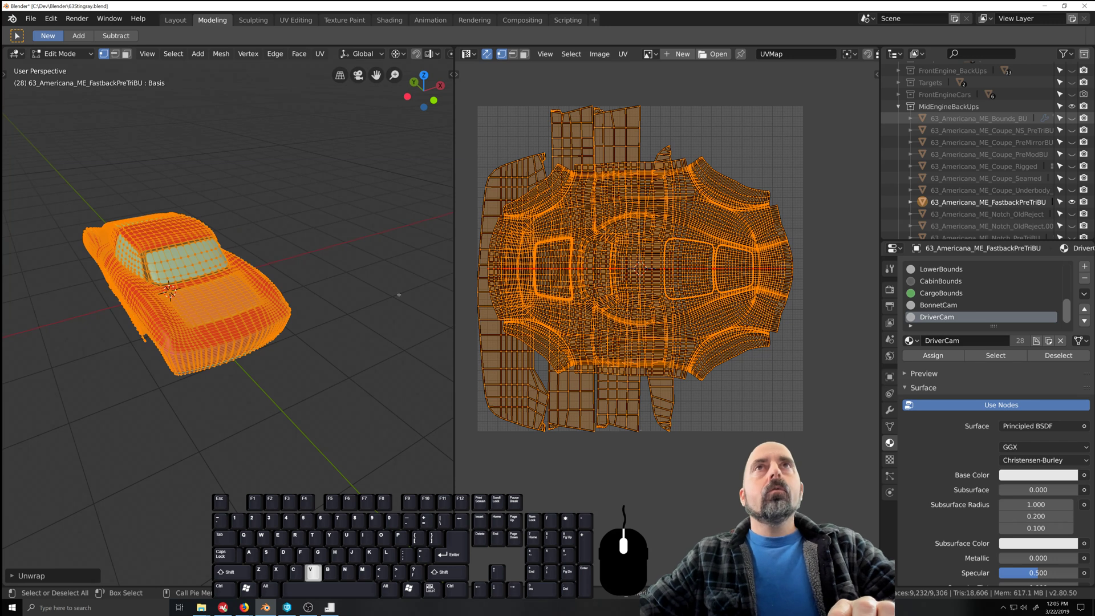
- Deselect all geometry, keep UV sync selection enabled, and switch to face selection
left_click(486, 54)
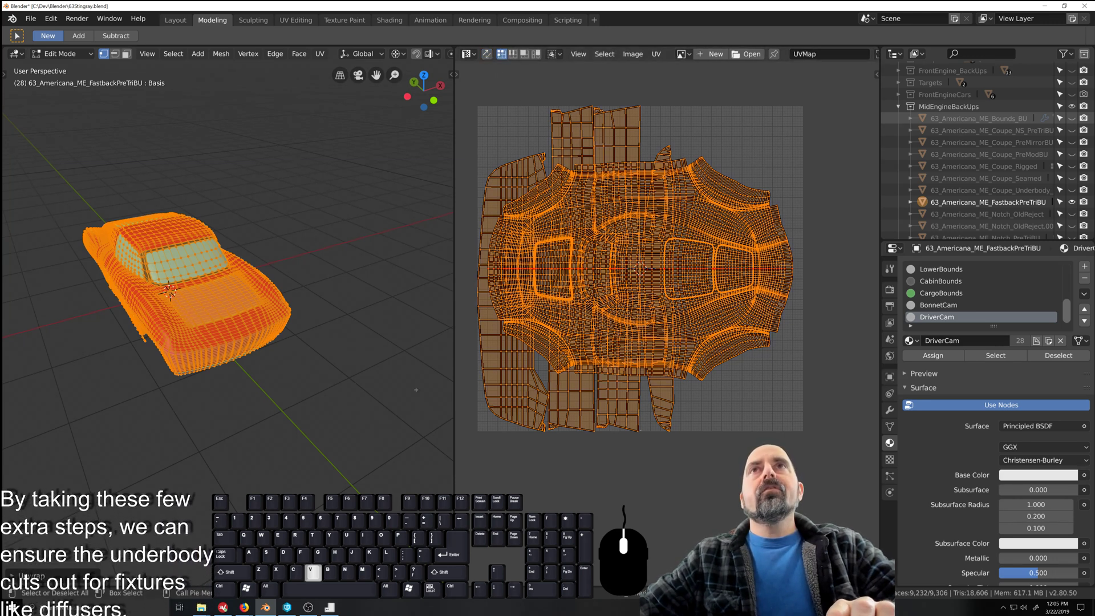
key("alt+a")
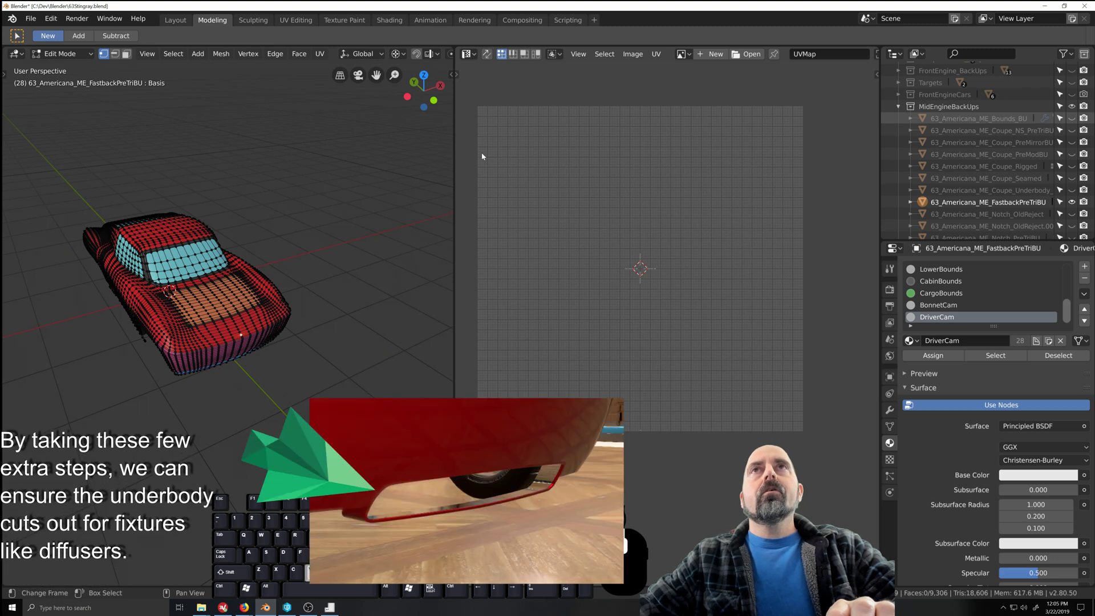
left_click(486, 54)
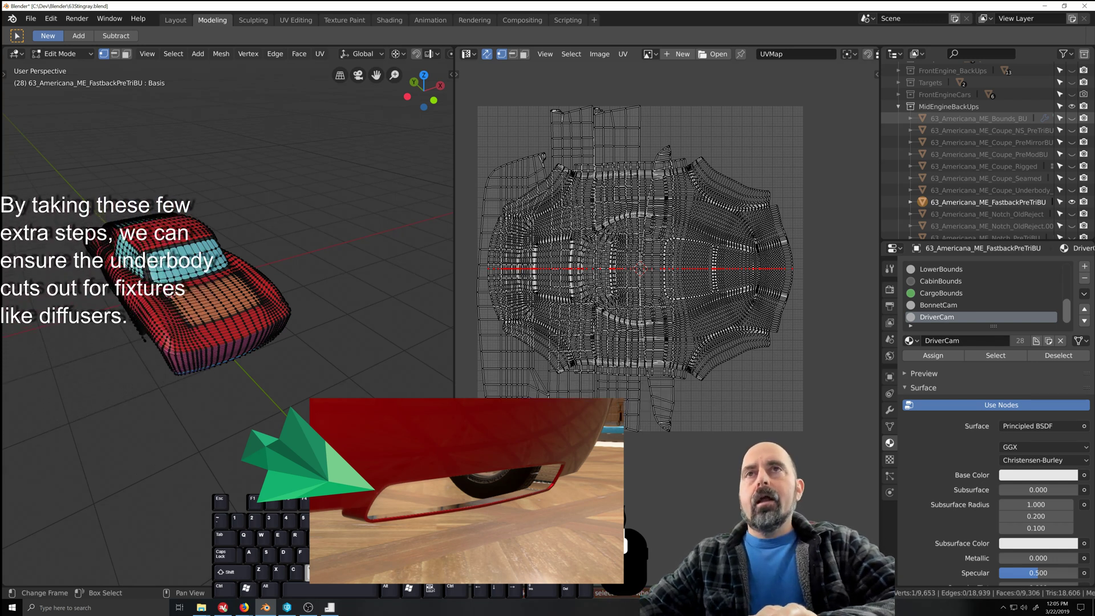
left_click(524, 54)
- Select the linked underbody island at the UV square's left edge and move it about 0.98 along X and 0.07 along Y
key("l")
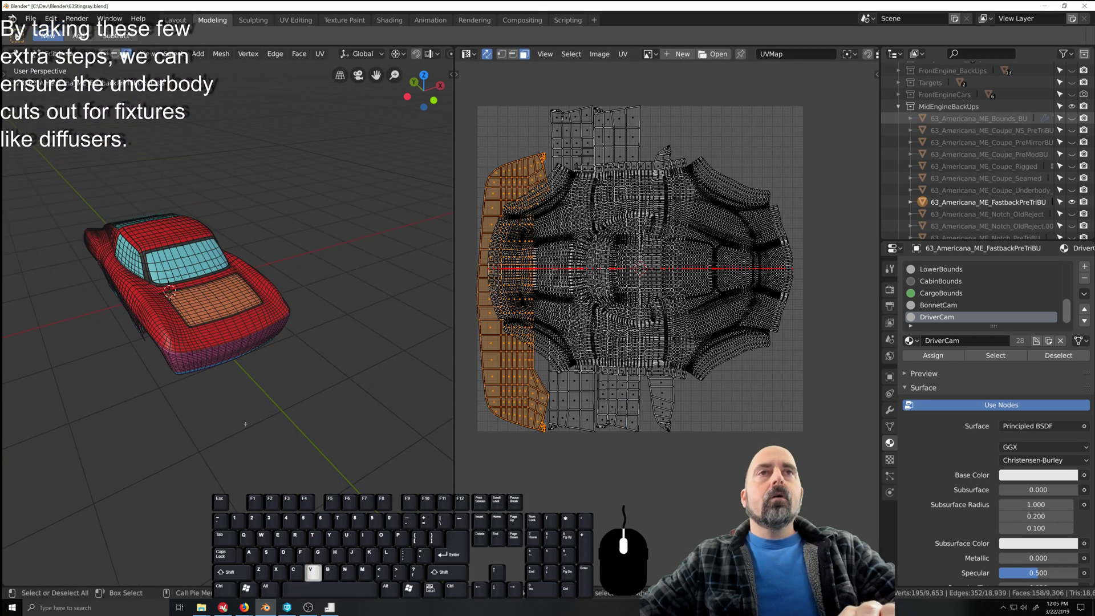
middle_click_drag(245, 424, 240, 455)
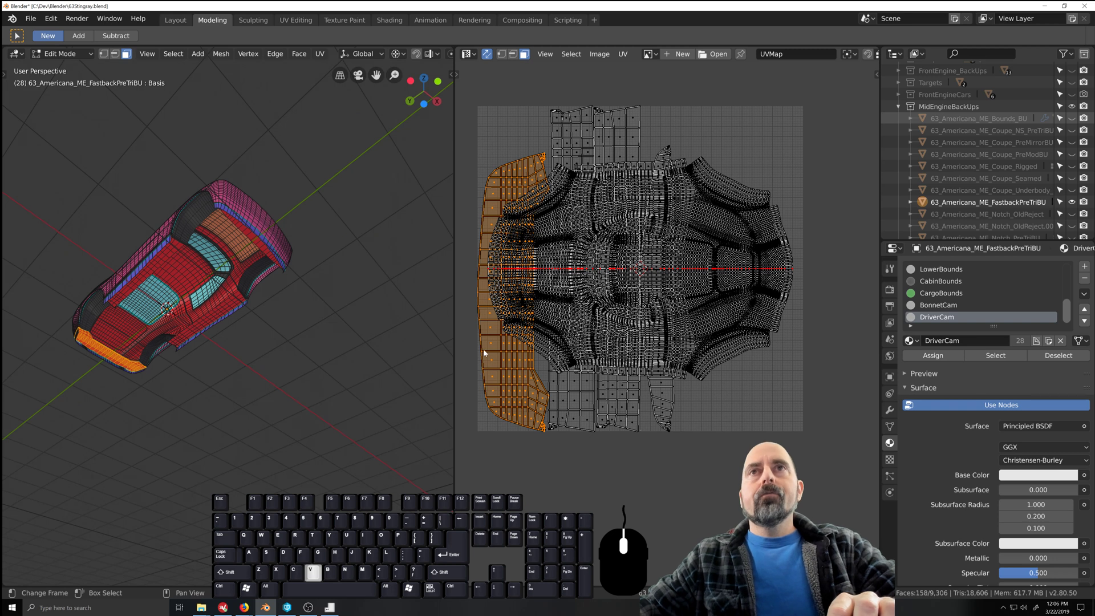
key("g")
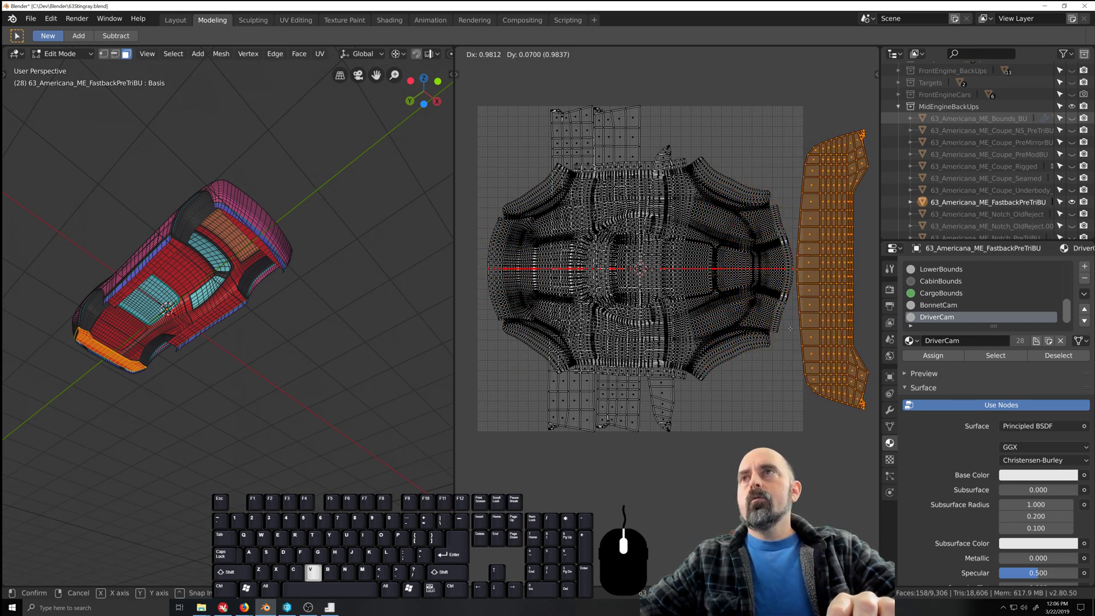
left_click(790, 329)
- Scale the moved underbody island down to about half size and shift it about -0.05 along X, closer to the body island
key("s")
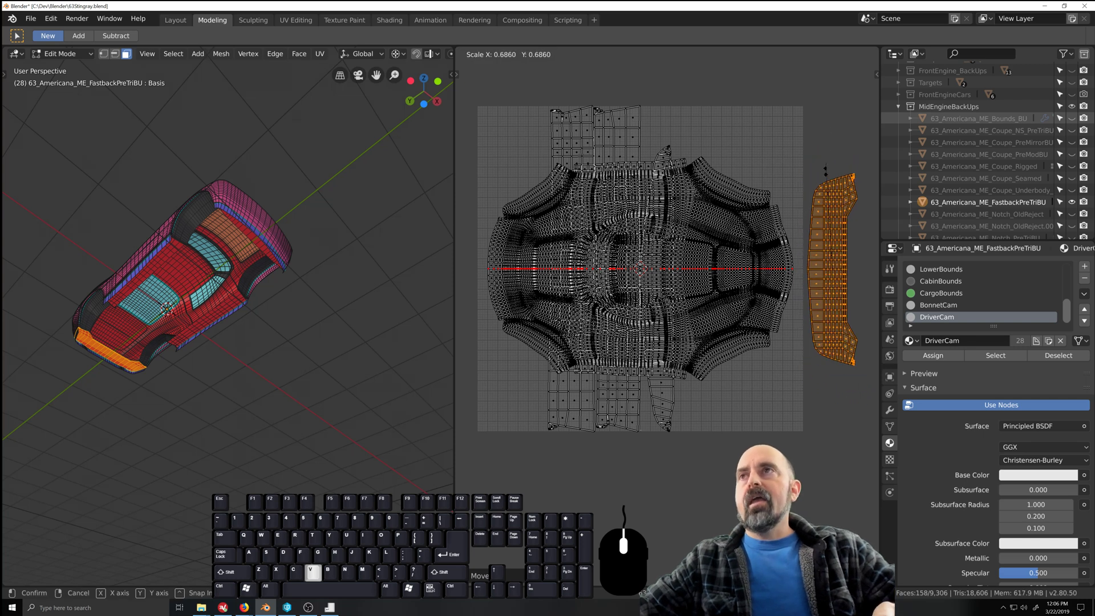
left_click(836, 209)
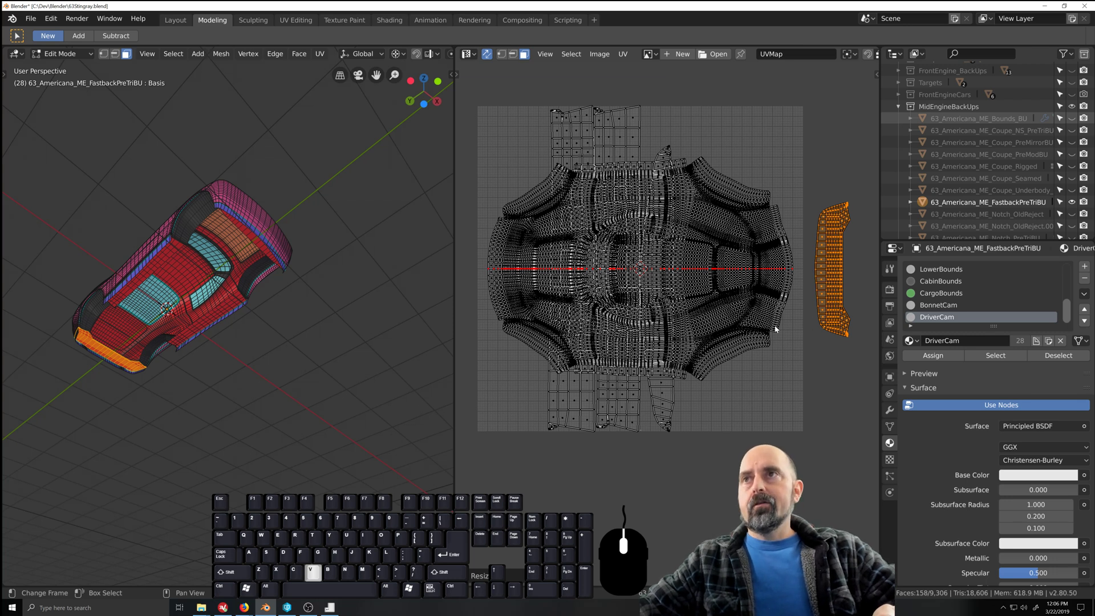
key("g")
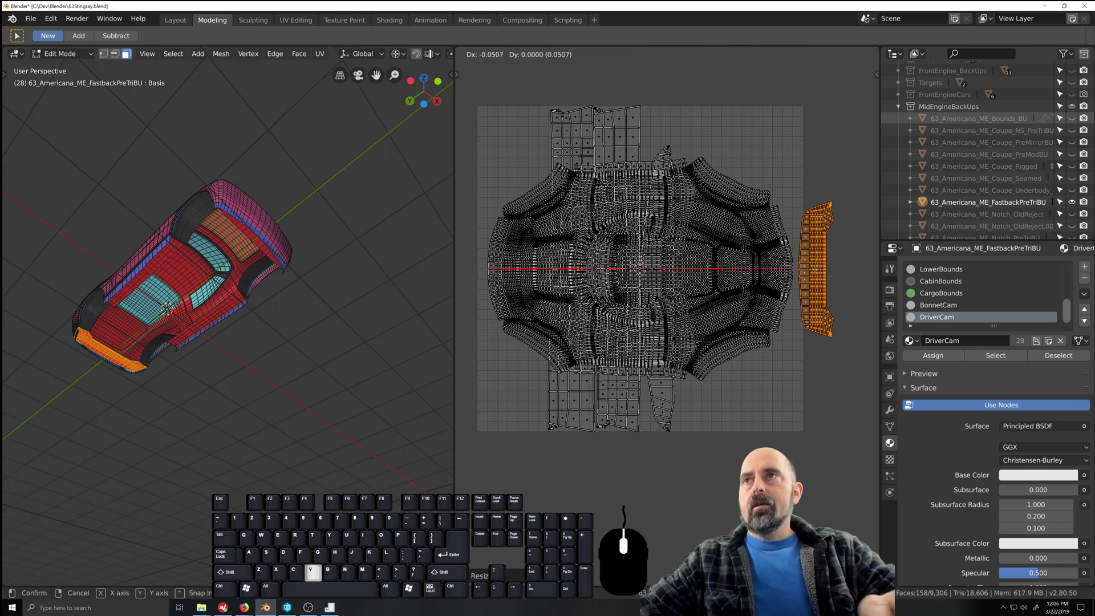
left_click(821, 310)
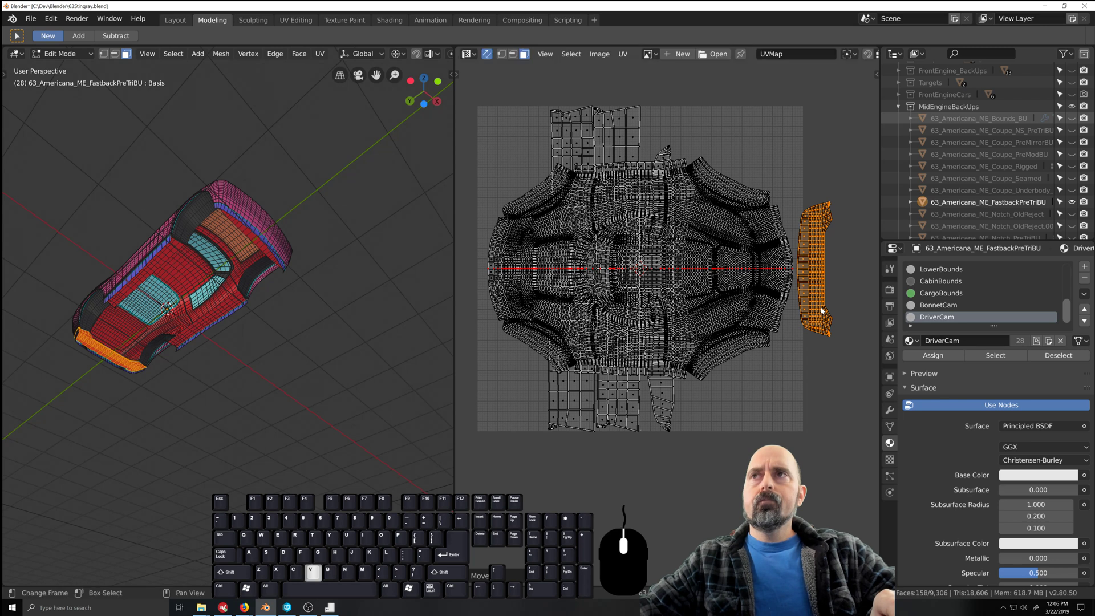
- Select the linked narrow lens-shaped underbody island, move it about -0.57 along X and 0.06 along Y, and scale it down
left_click(679, 410)
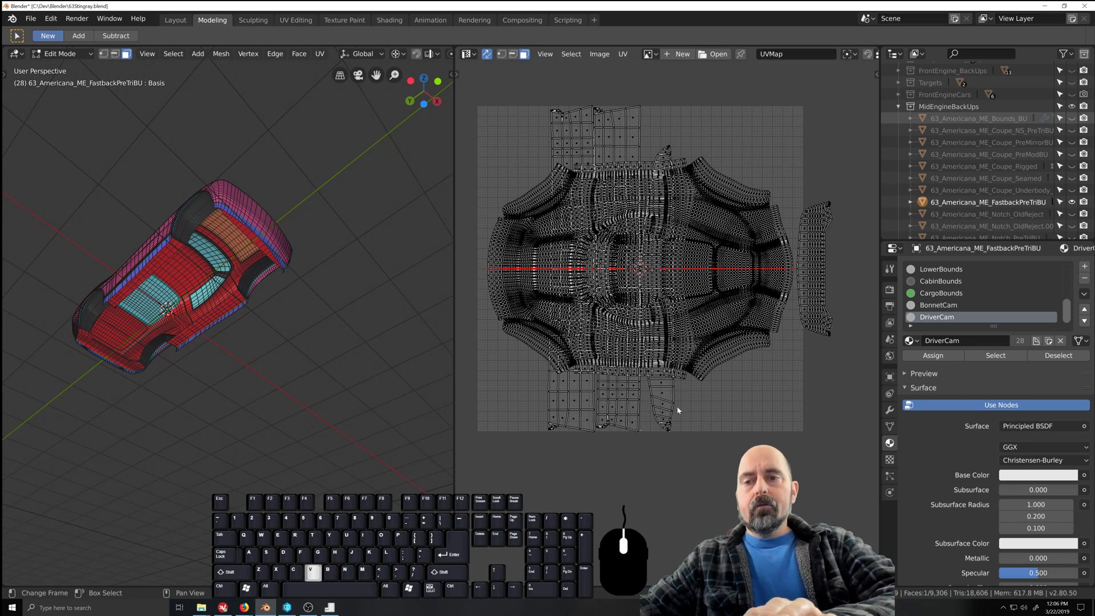
key("l")
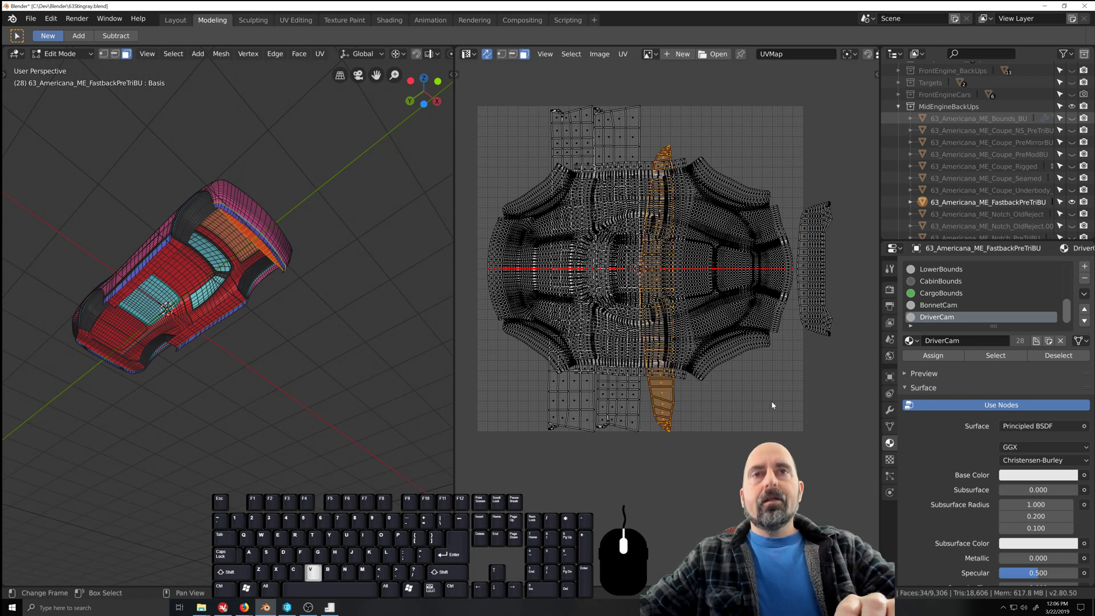
key("g")
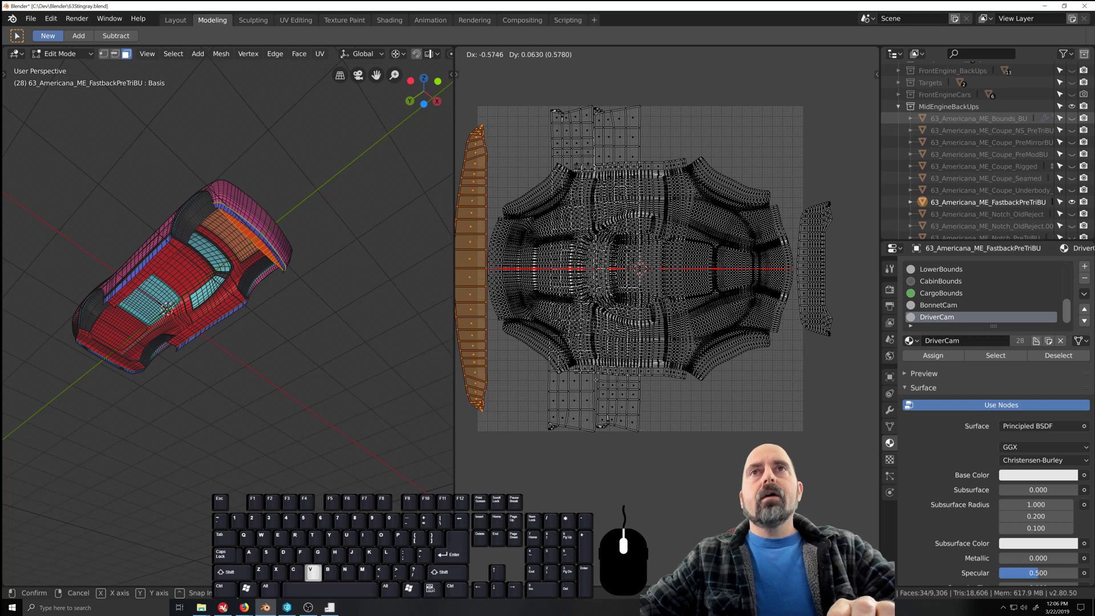
left_click(564, 388)
middle_click_drag(536, 390, 602, 397)
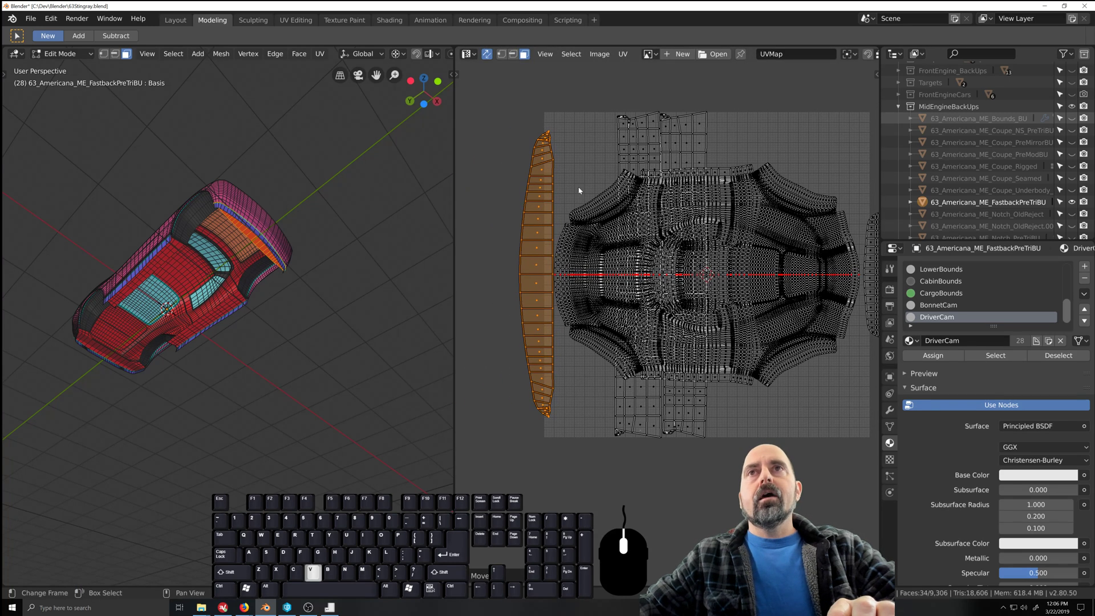
key("s")
left_click(534, 245)
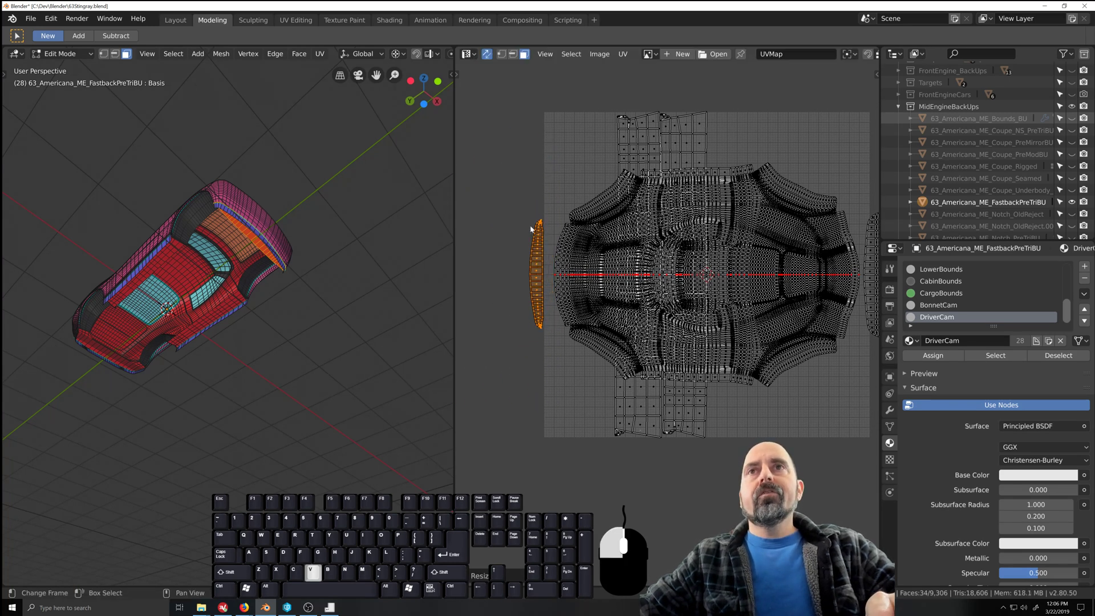
- Move the selected lens-shaped underbody island about 0.02 along X, closer to the front edge of the body island
scroll(537, 249, "up", 2)
middle_click_drag(537, 249, 571, 370)
scroll(571, 370, "up", 1)
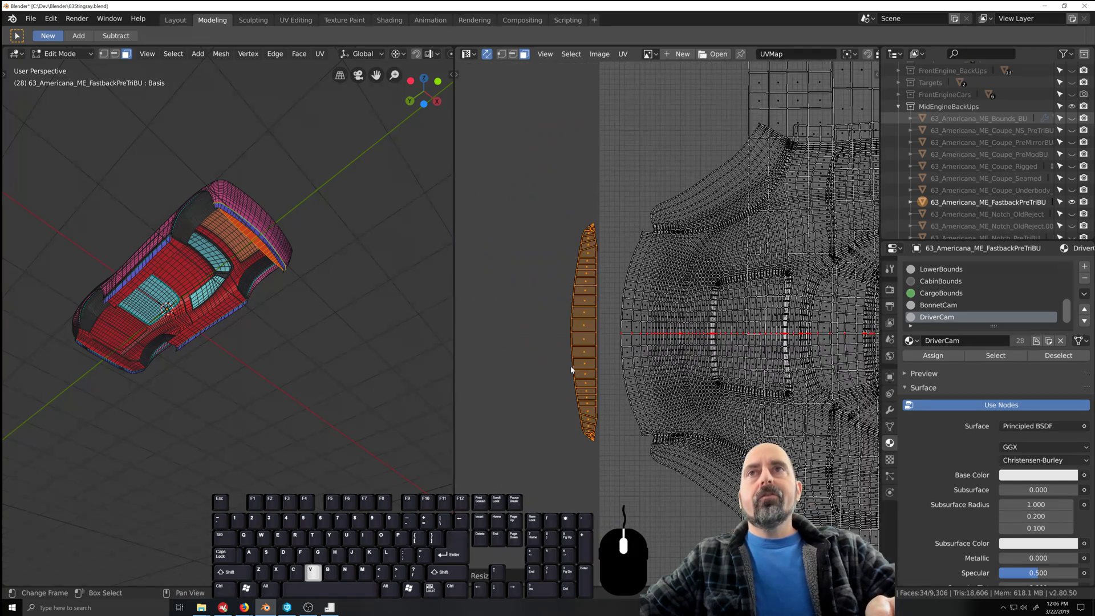
key("g")
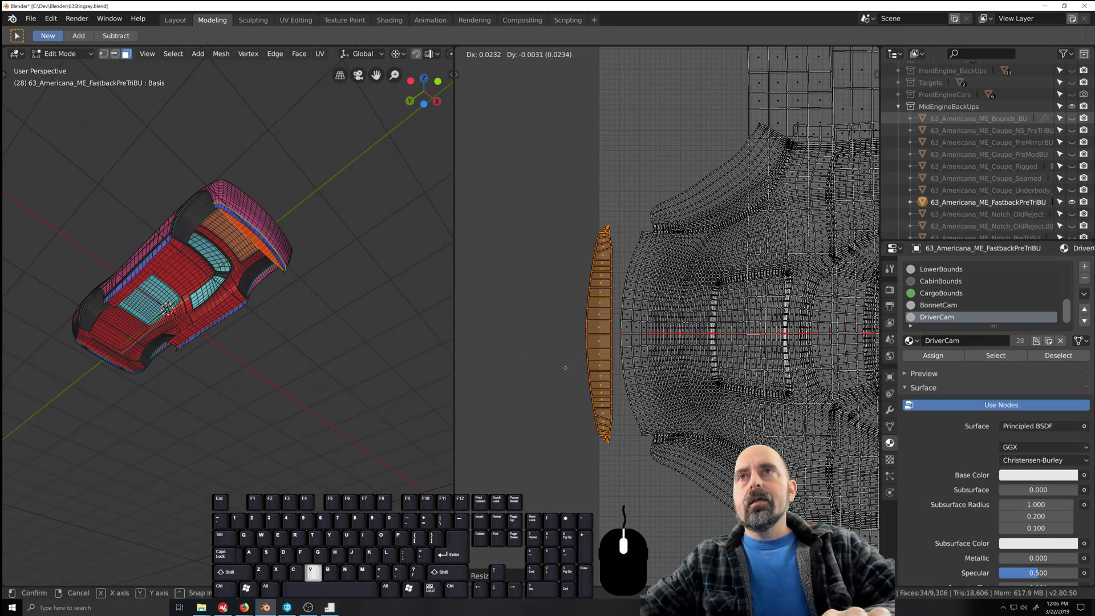
left_click(566, 369)
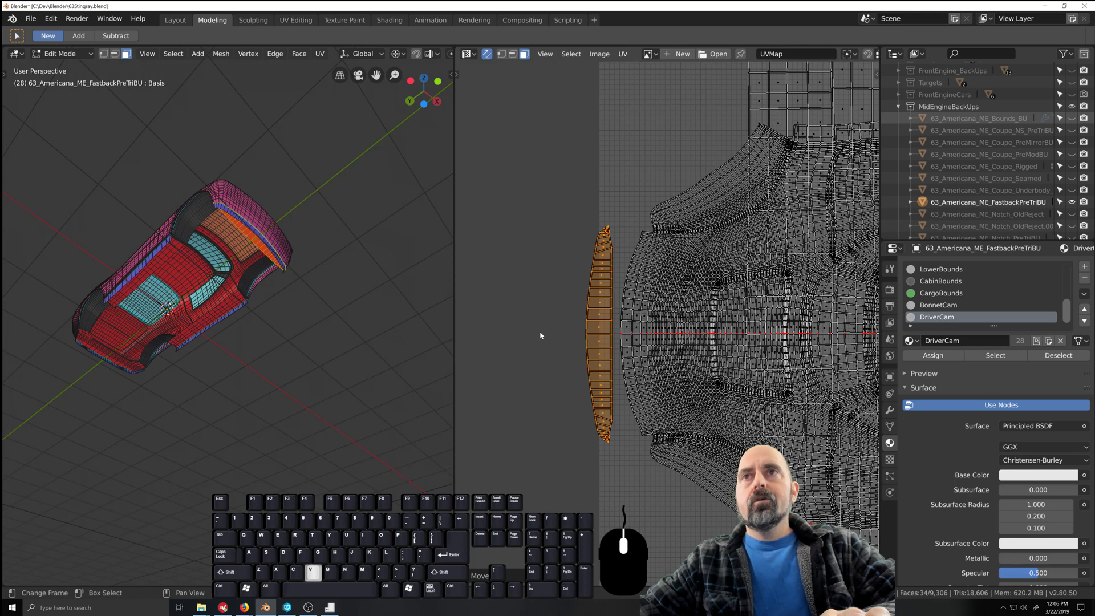
- Select the linked vertical underbody strip that crosses the front half of the body island and rotate it about 89 degrees
scroll(541, 334, "down", 4)
middle_click_drag(721, 287, 592, 271)
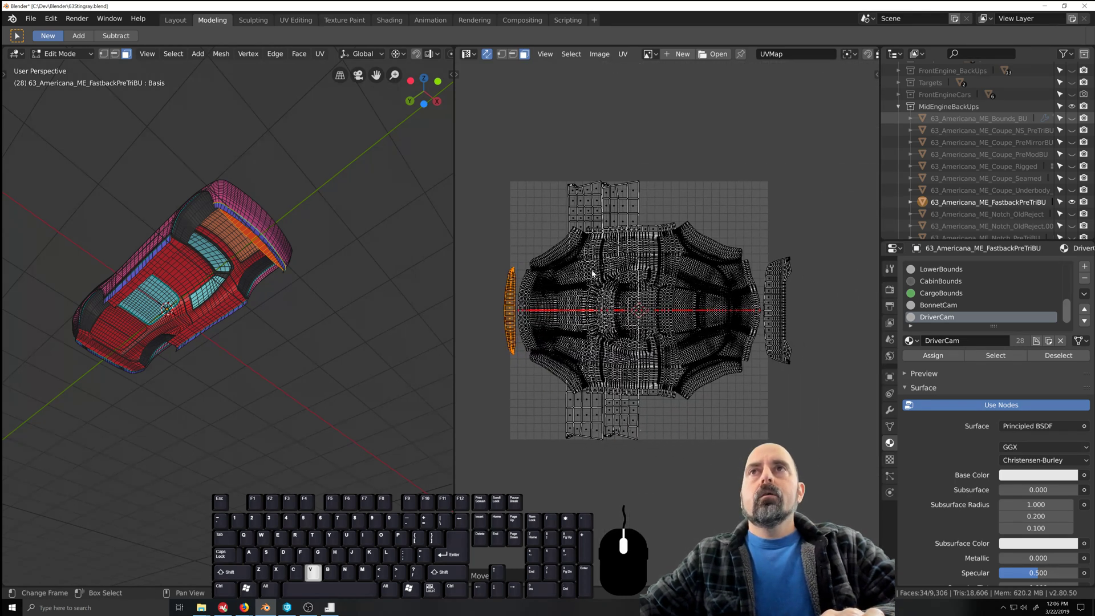
left_click(593, 208)
key("ctrl+l")
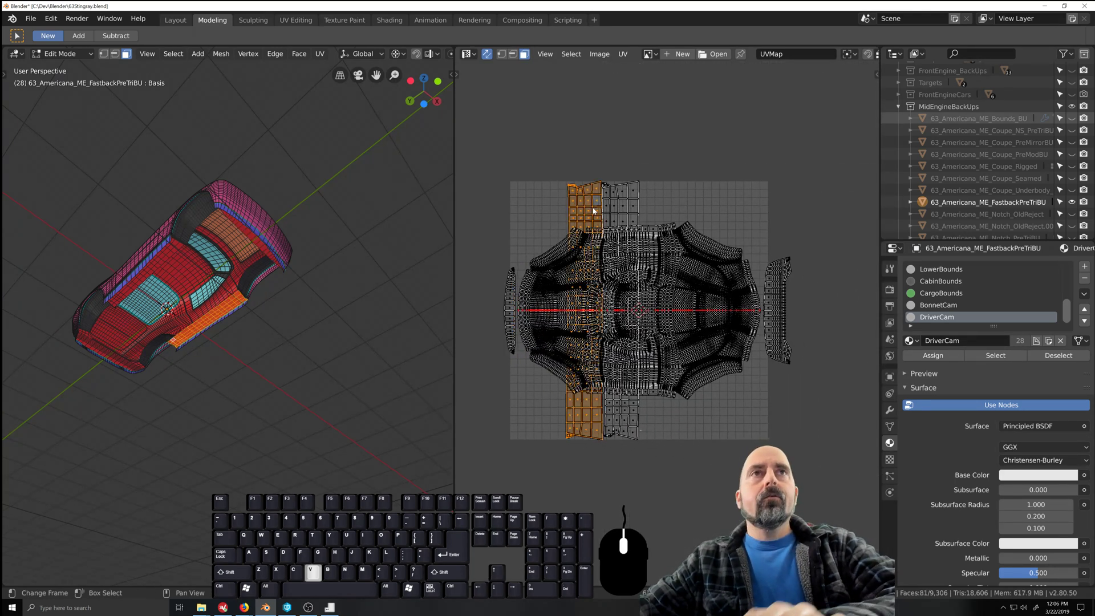
middle_click_drag(319, 268, 229, 376)
key("grave")
left_click(325, 310)
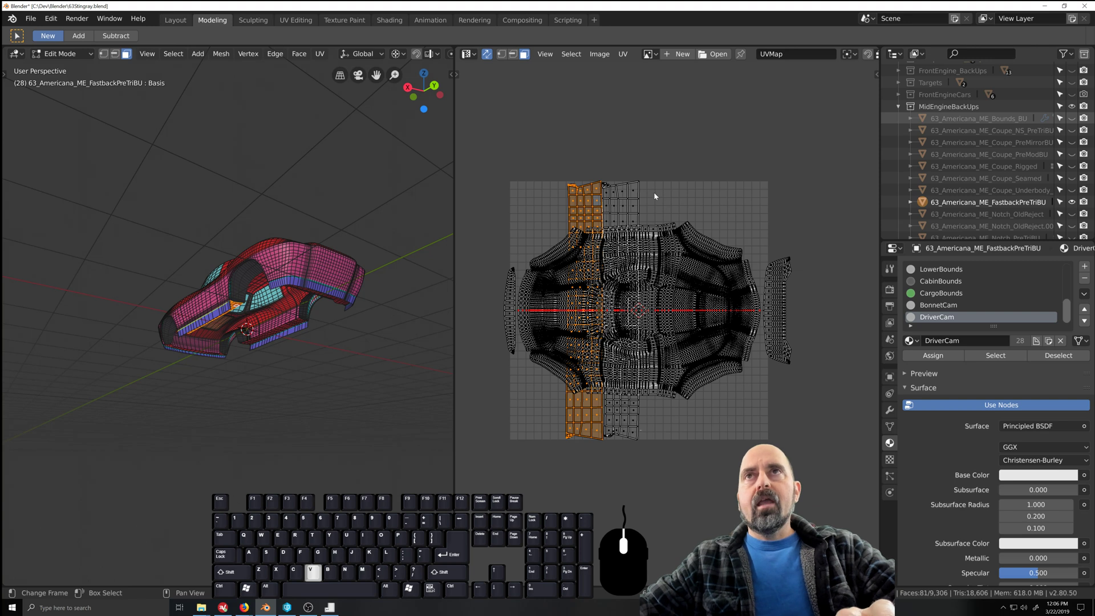
key("r")
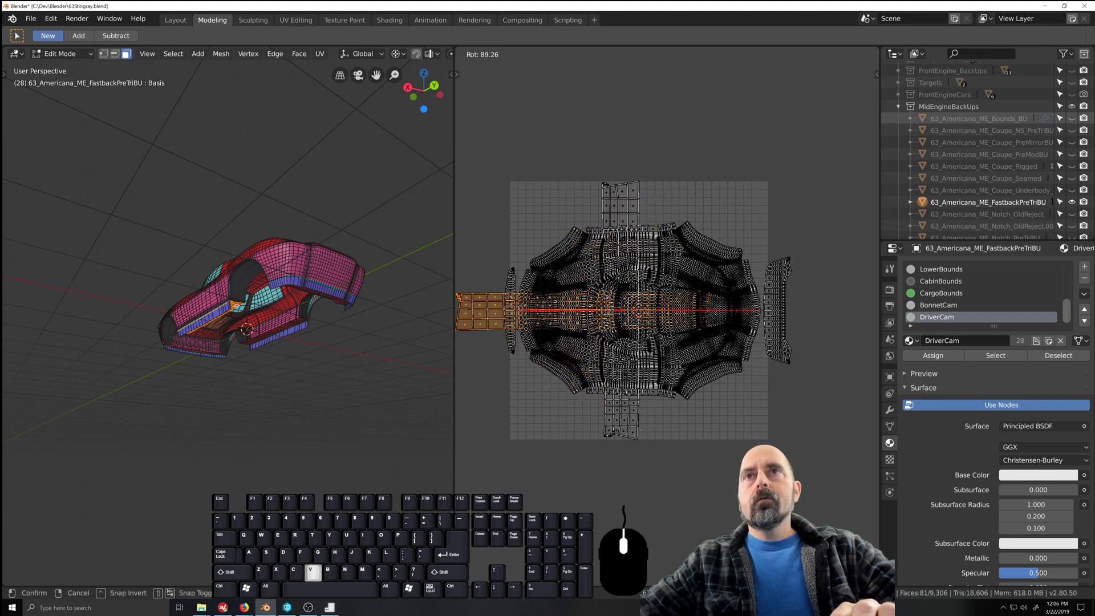
left_click(665, 357)
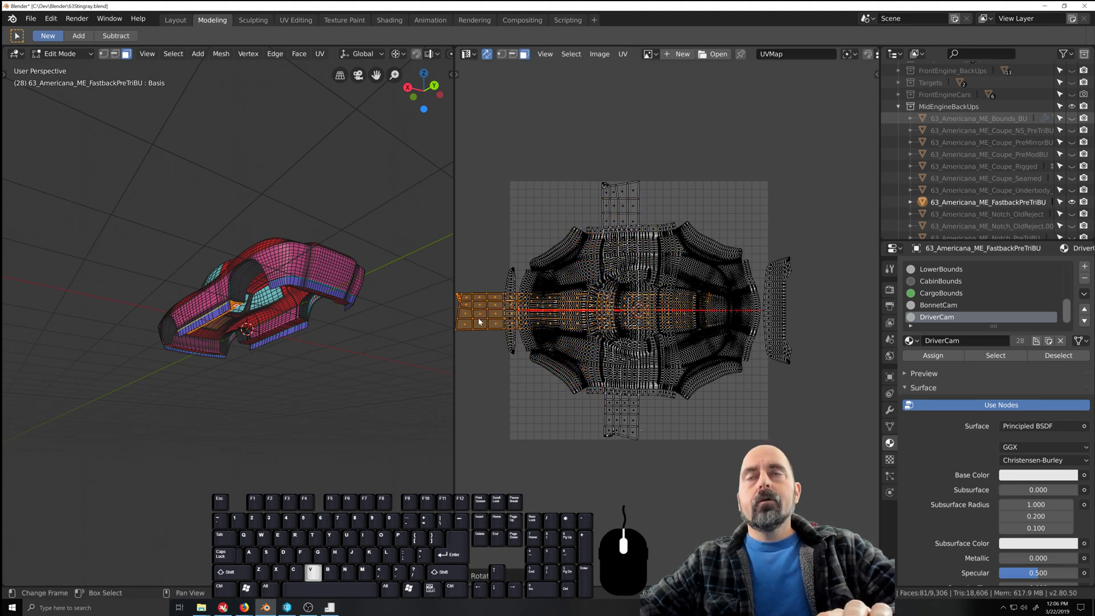
- Move the rotated strip about 0.23 along X and -0.42 along Y, below the body island, and scale it down to about 0.38
key("g")
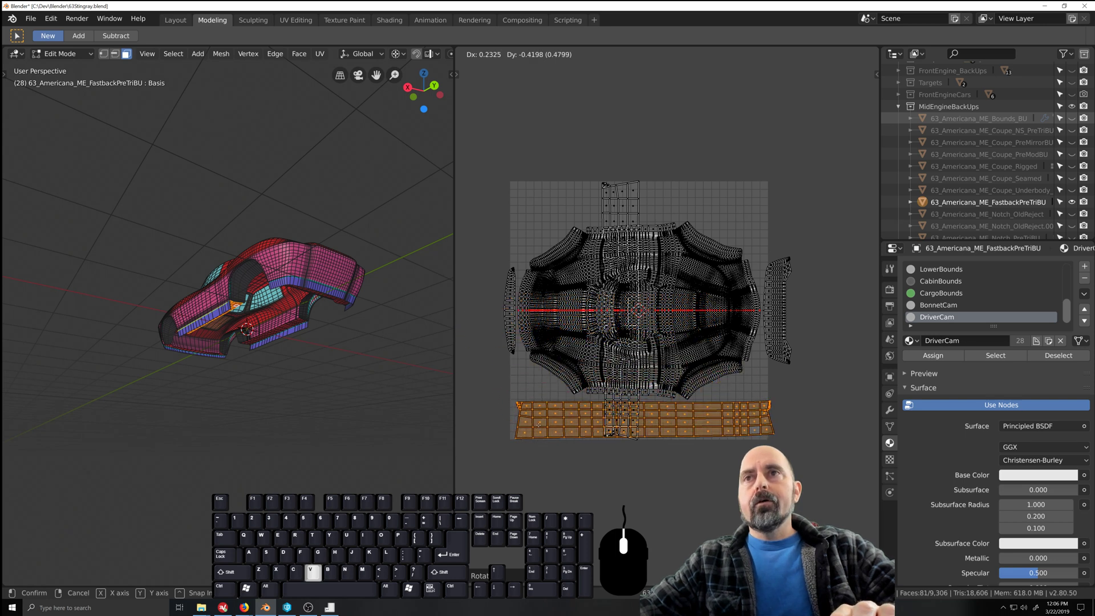
left_click(536, 426)
key("s")
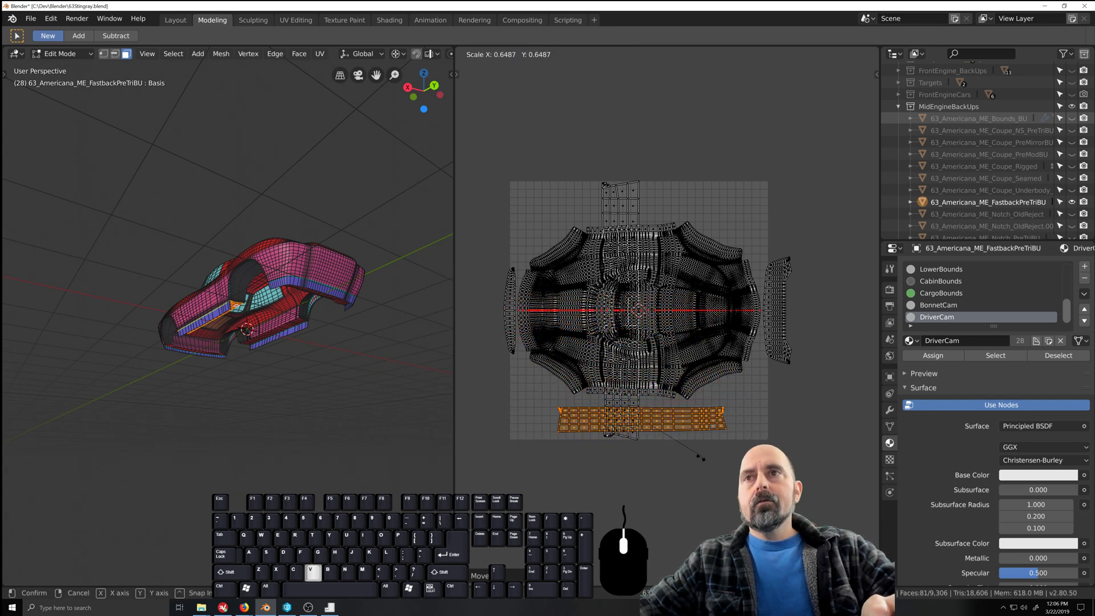
left_click(675, 448)
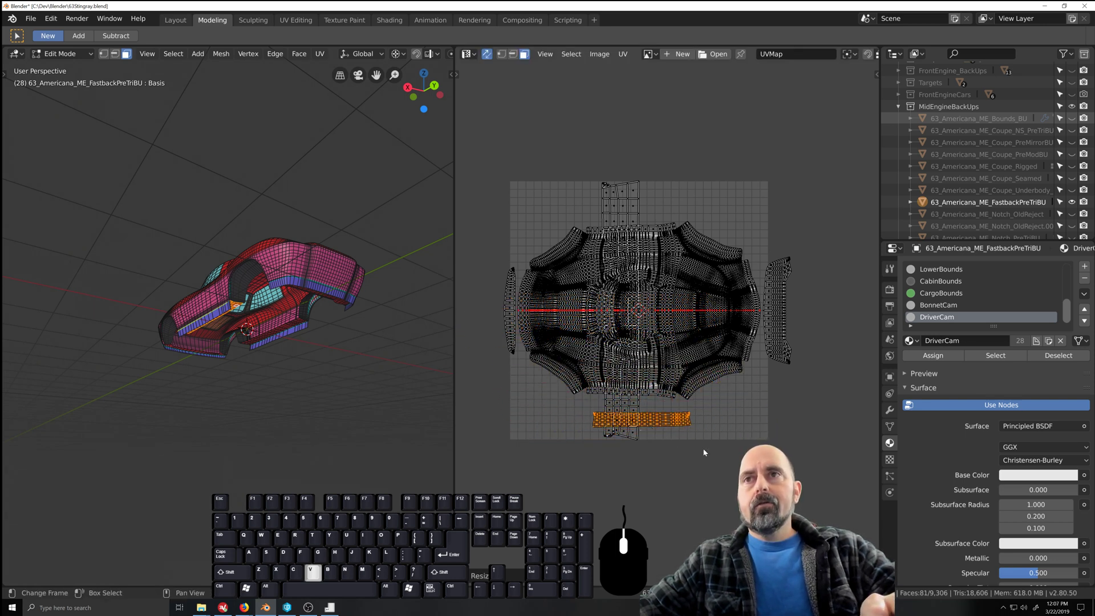
- Shift the lower strip slightly up toward the body island and scale it to about 0.9
key("g")
left_click(693, 443)
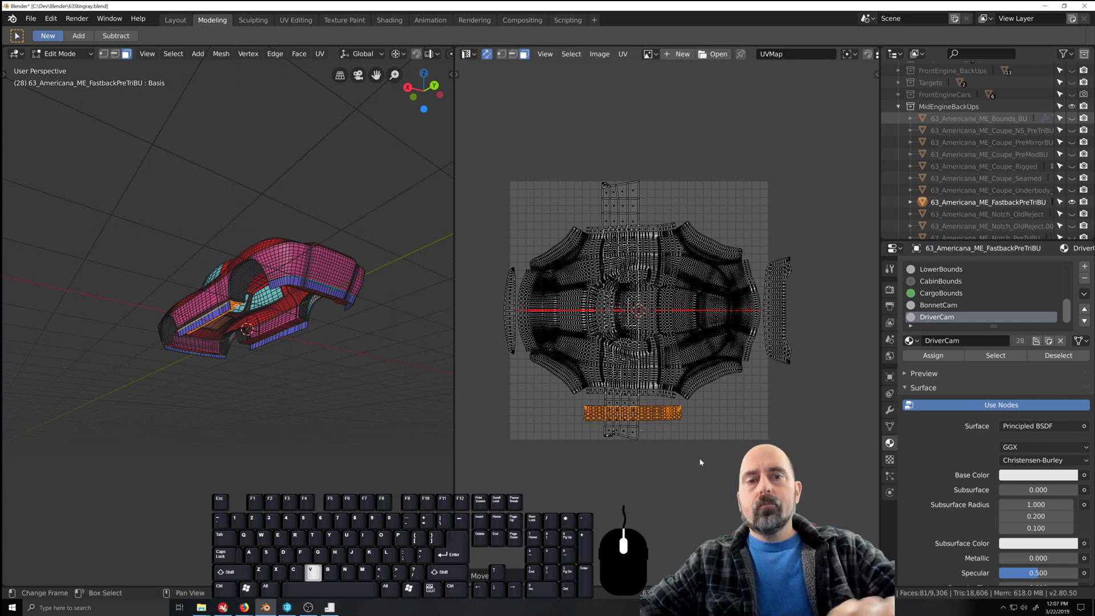
key("s")
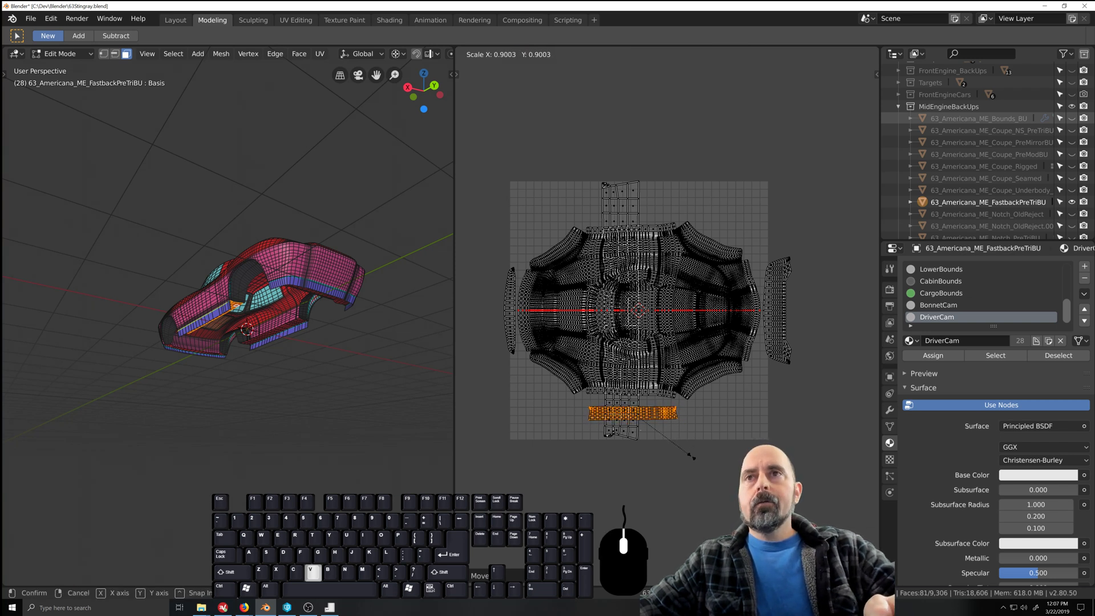
left_click(605, 402)
- Select the remaining linked vertical underbody strip crossing the body island and rotate it clockwise or counterclockwise until it lies horizontally
left_click(622, 432)
key("l")
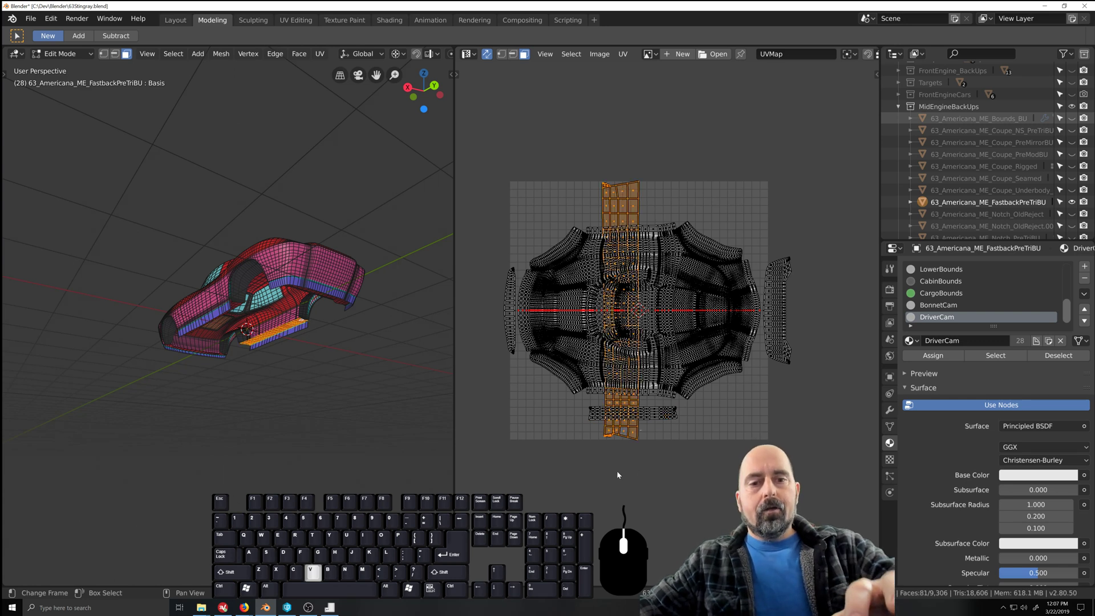
key("r")
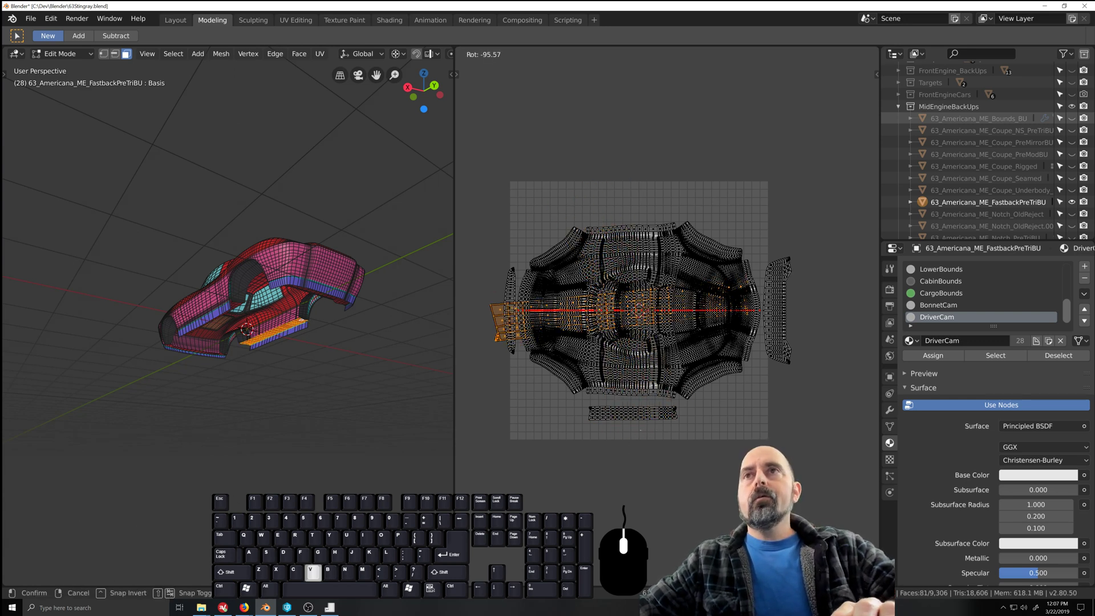
left_click(654, 355)
- Move the second strip about 0.07 along X and 0.43 along Y, above the body island, and scale it down to about 0.38
key("g")
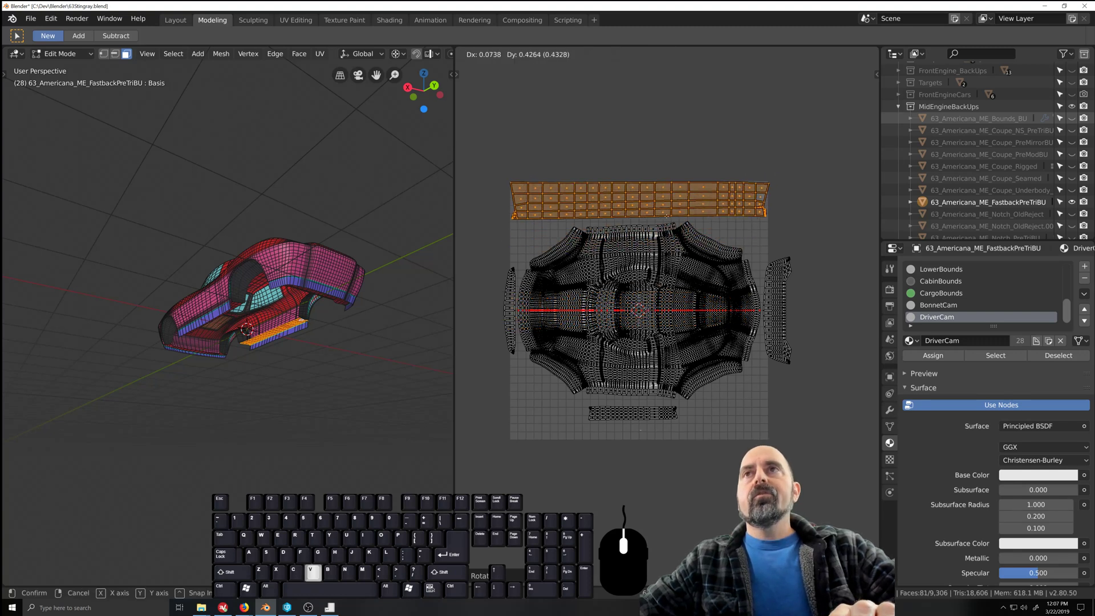
left_click(737, 188)
key("s")
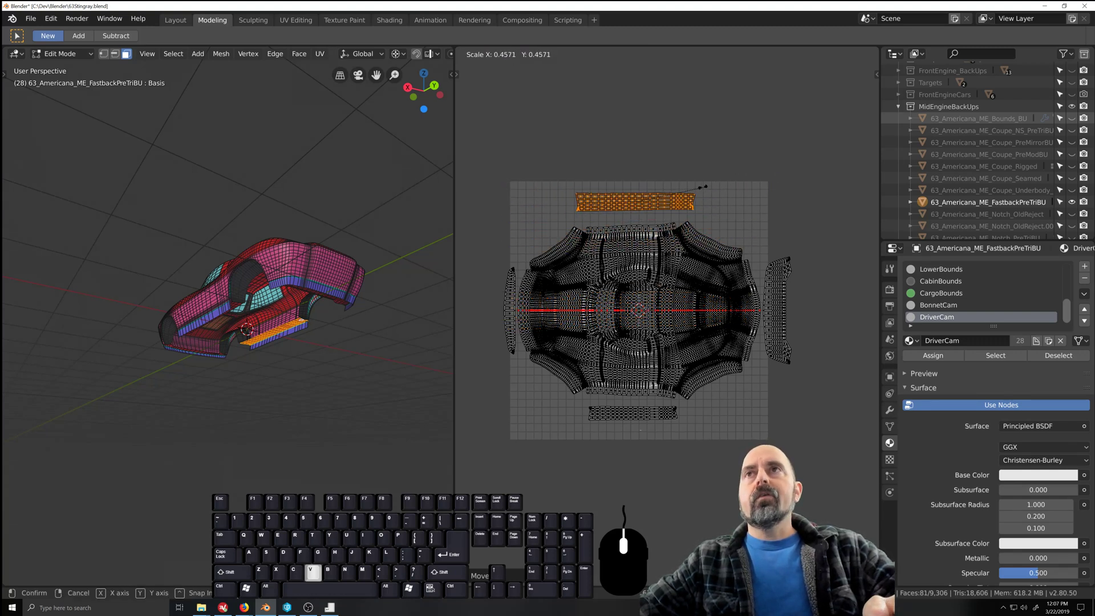
left_click(693, 194)
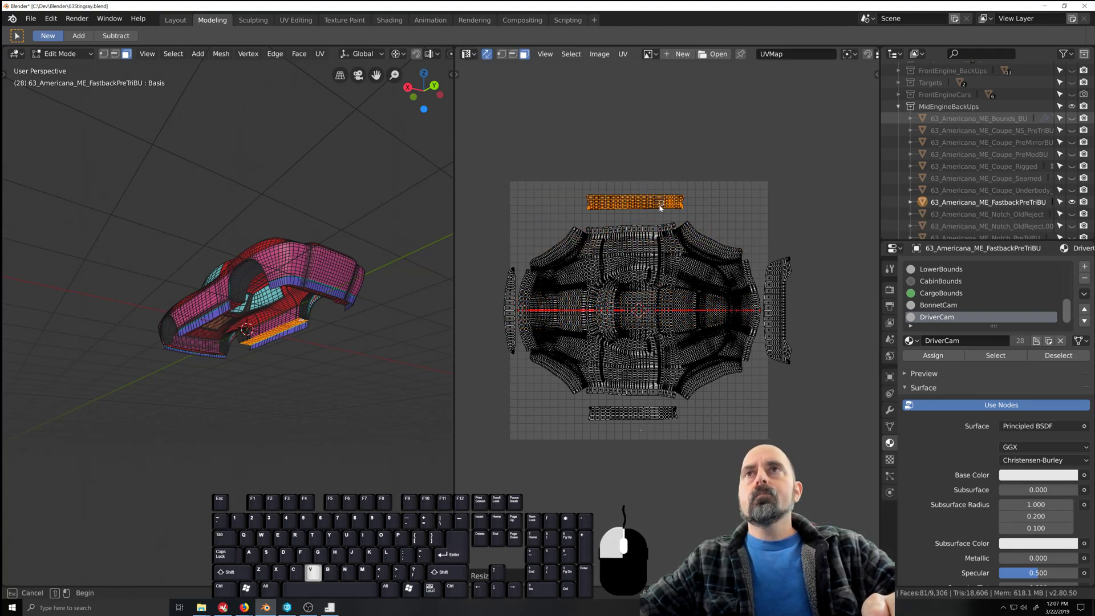
- Reselect the linked upper strip, shift it slightly down toward the body island, and scale it to match the lower strip's length
left_click_drag(659, 205, 661, 206)
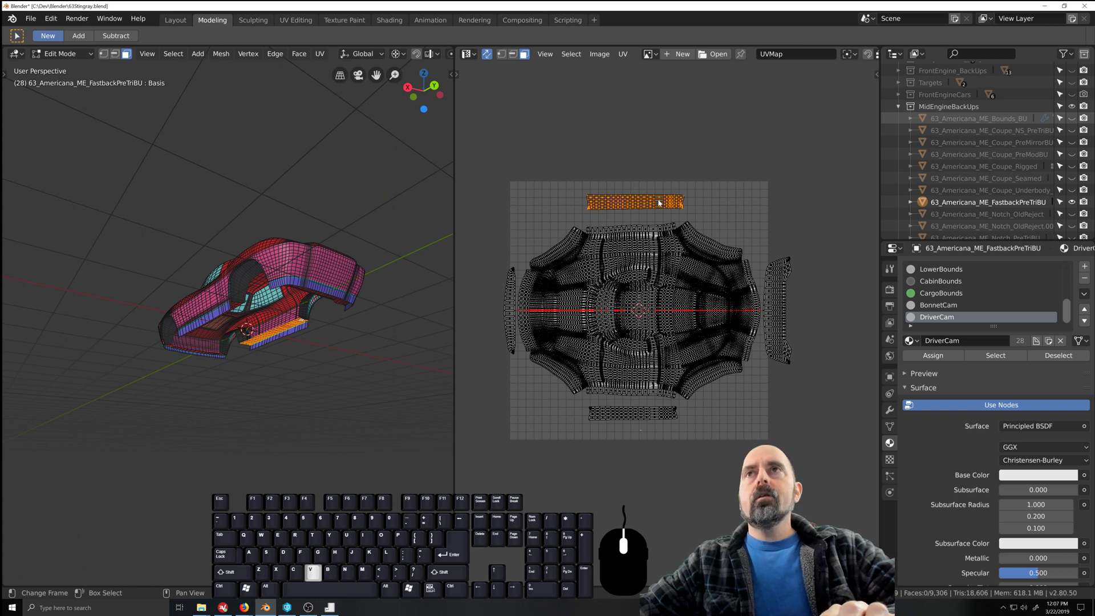
left_click(659, 202)
key("ctrl+l")
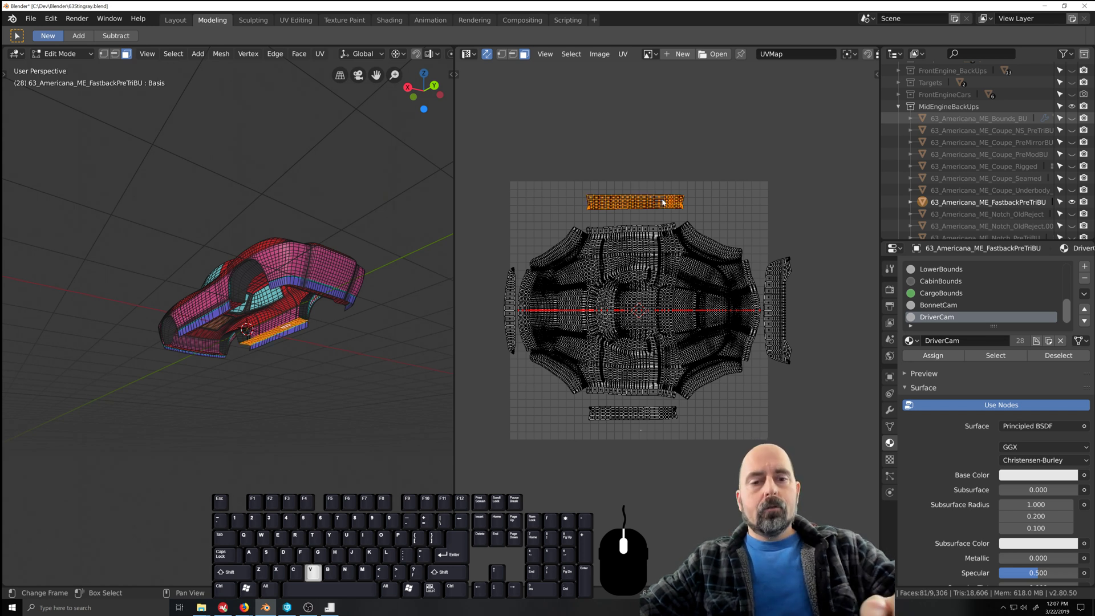
key("g")
left_click(658, 207)
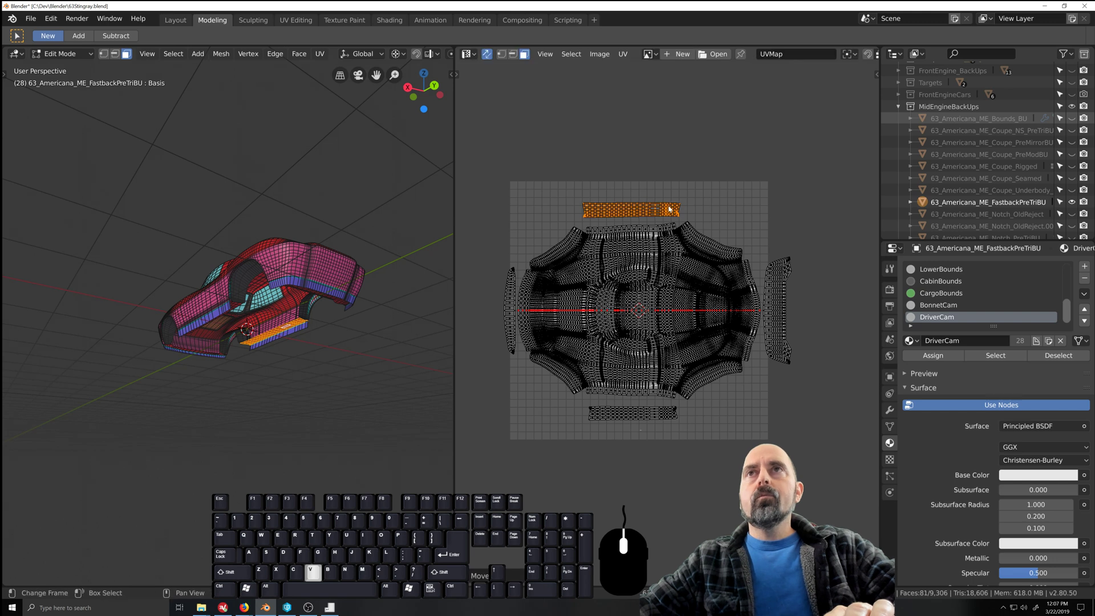
key("s")
left_click(676, 203)
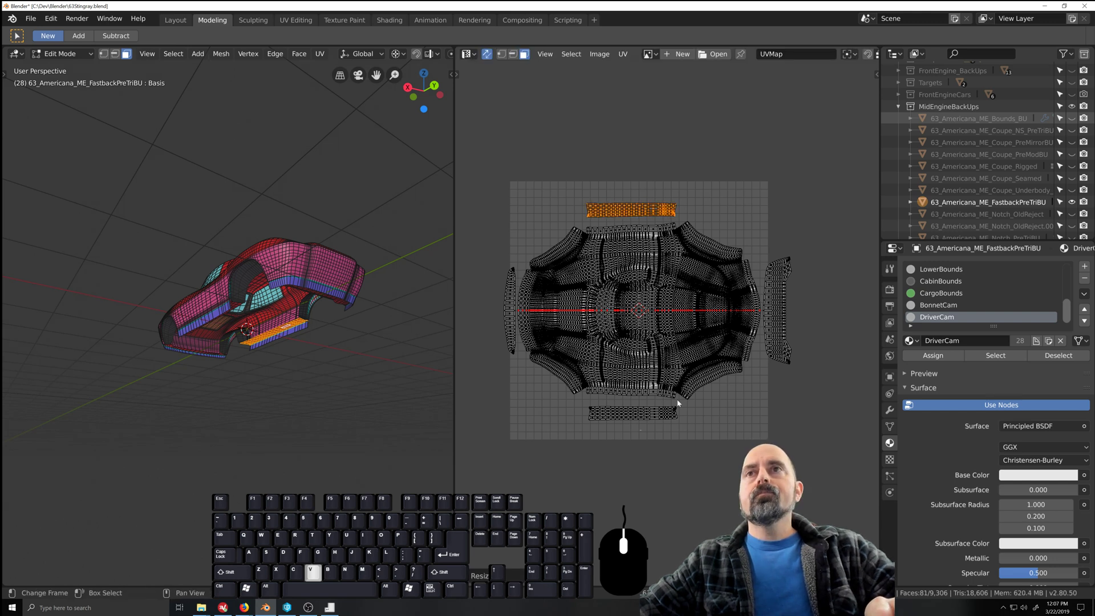
- Flatten the upper underbody strip into a horizontal line by scaling it to 0 along Y
scroll(664, 365, "up", 1)
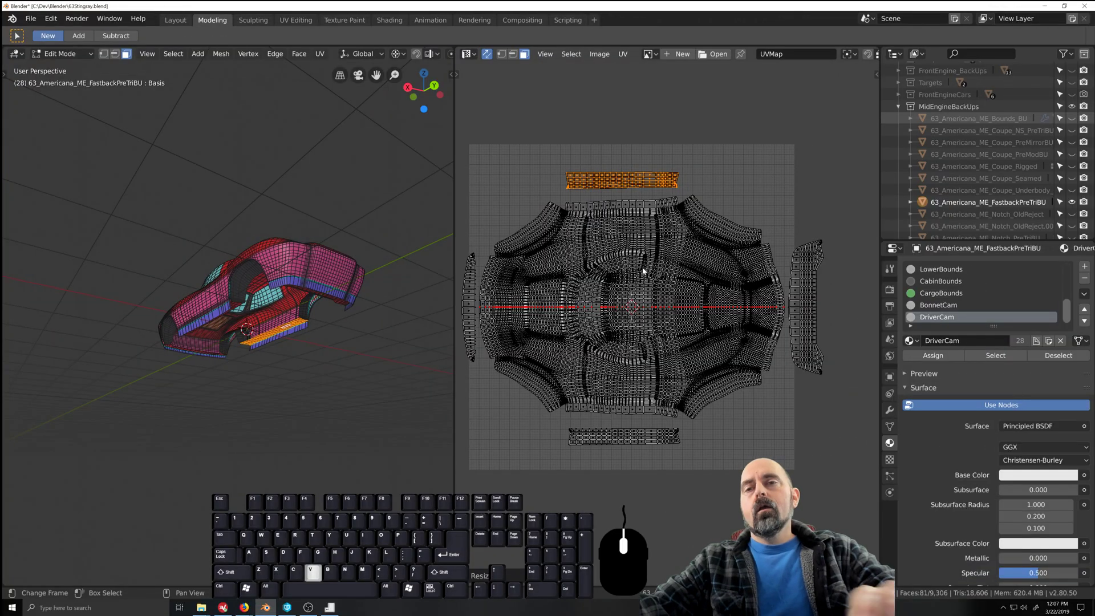
scroll(622, 326, "down", 1)
scroll(634, 305, "up", 1)
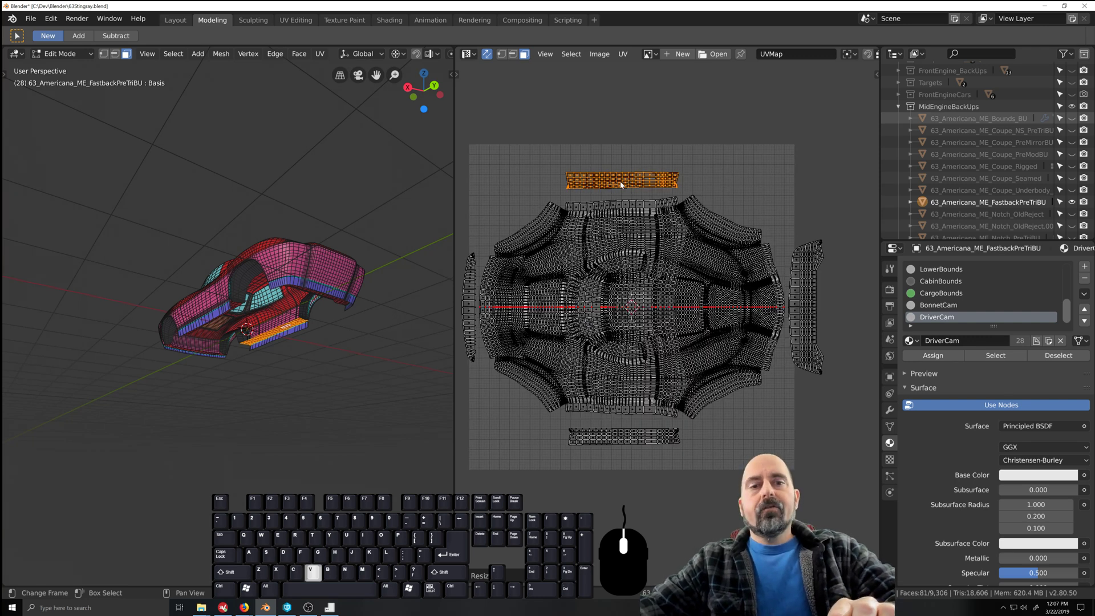
key("s")
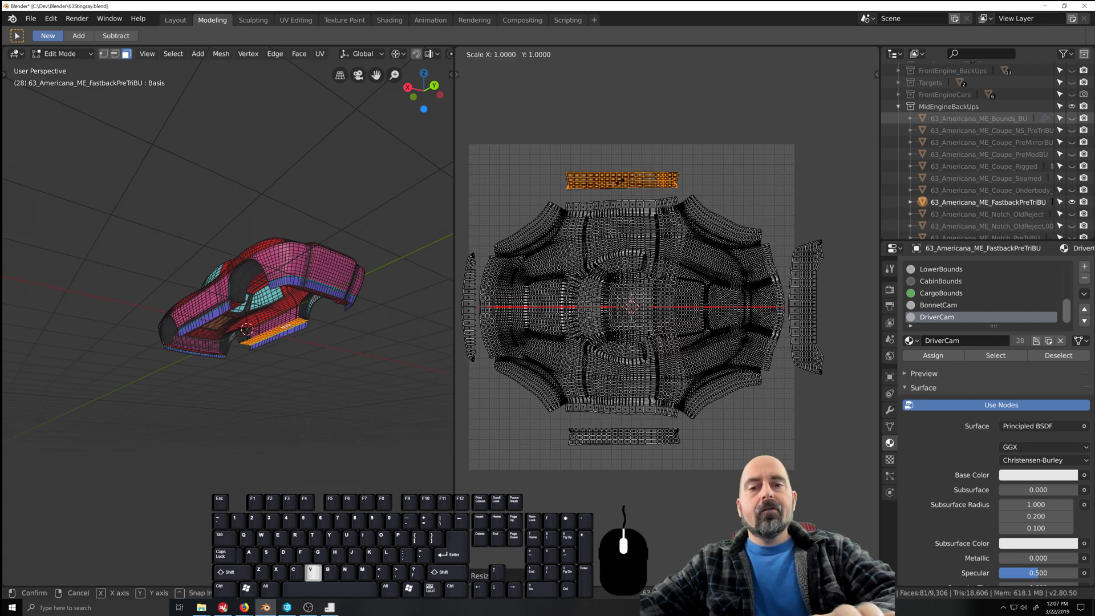
key("0")
key("Return")
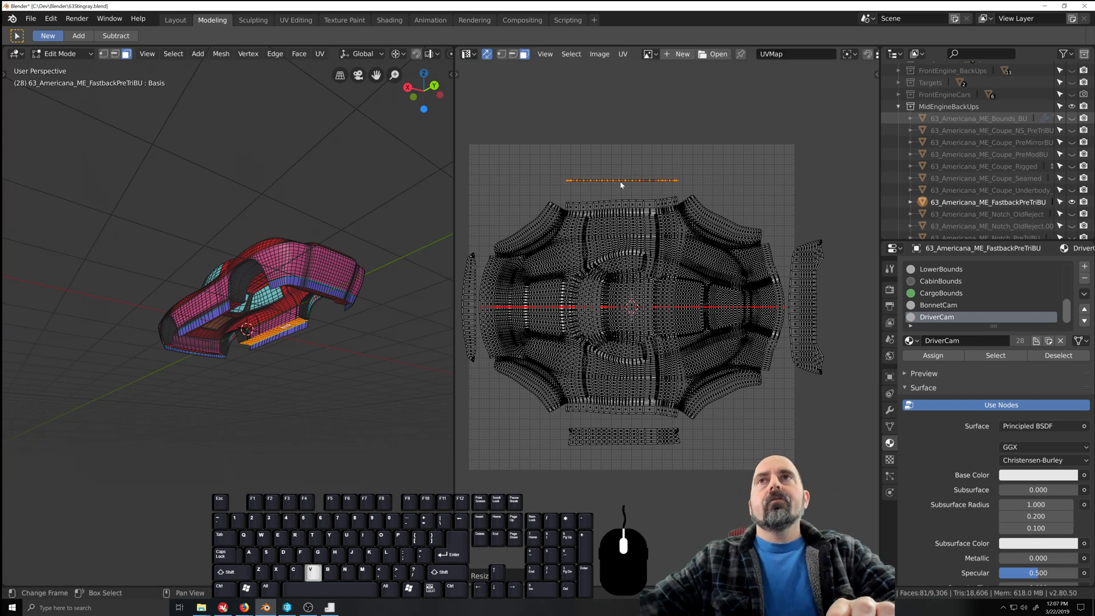
- Select the linked lower underbody strip and flatten it by scaling it to 0 along Y
key("l")
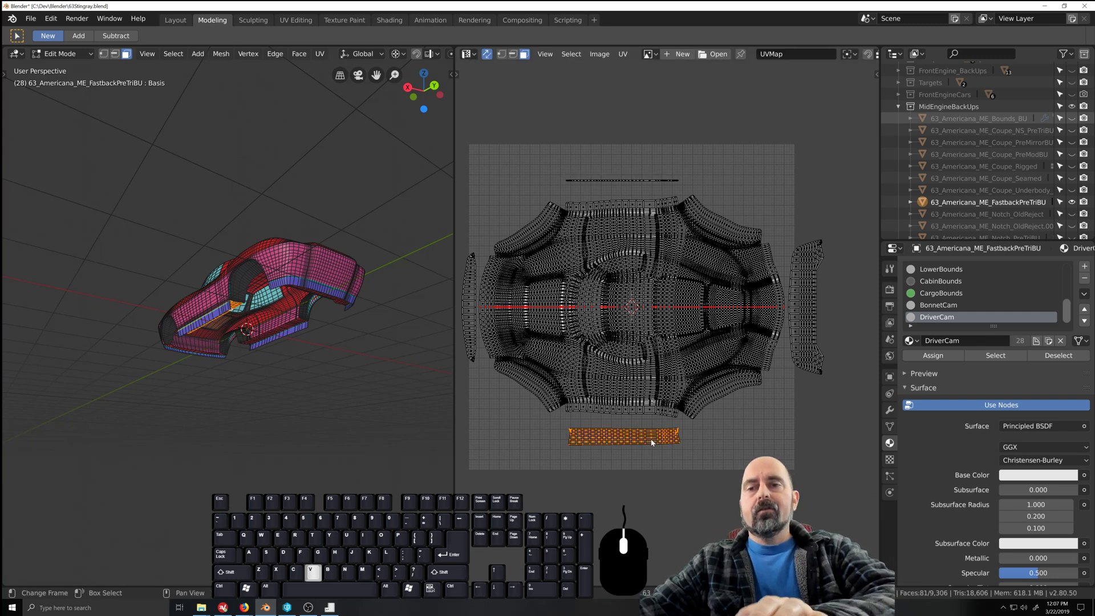
key("s")
key("0")
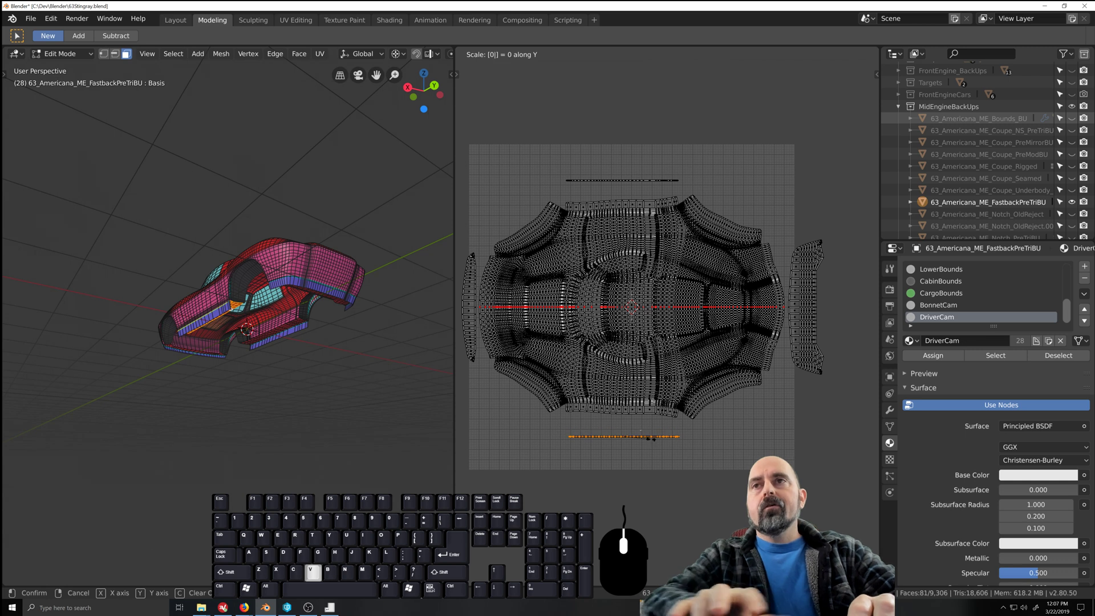
key("Return")
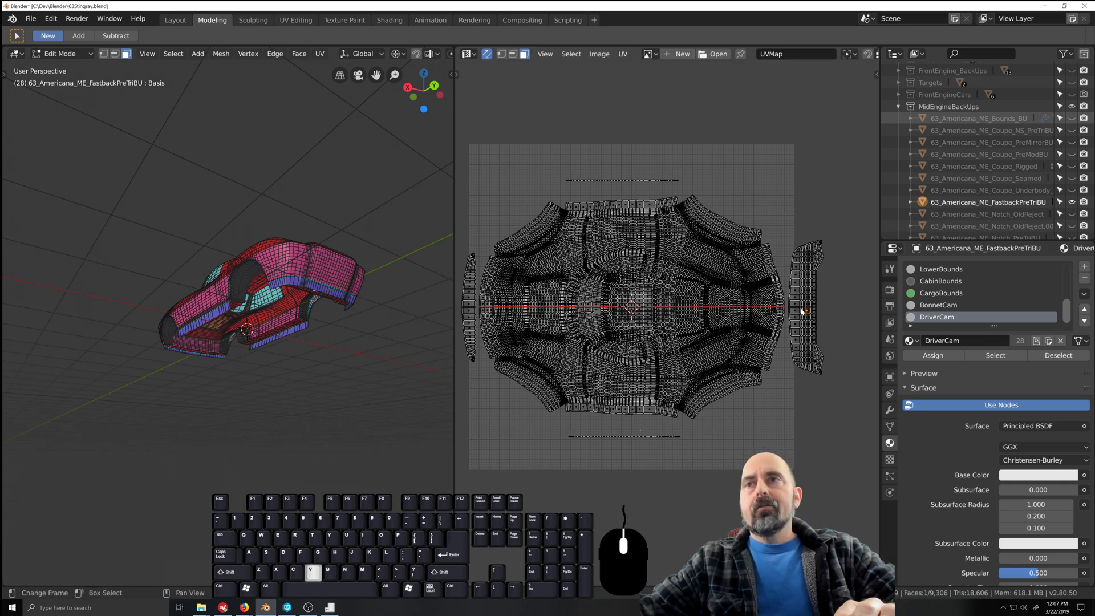
- Select the linked underbody island beyond the UV square's right edge and scale it to 0 along X
key("l")
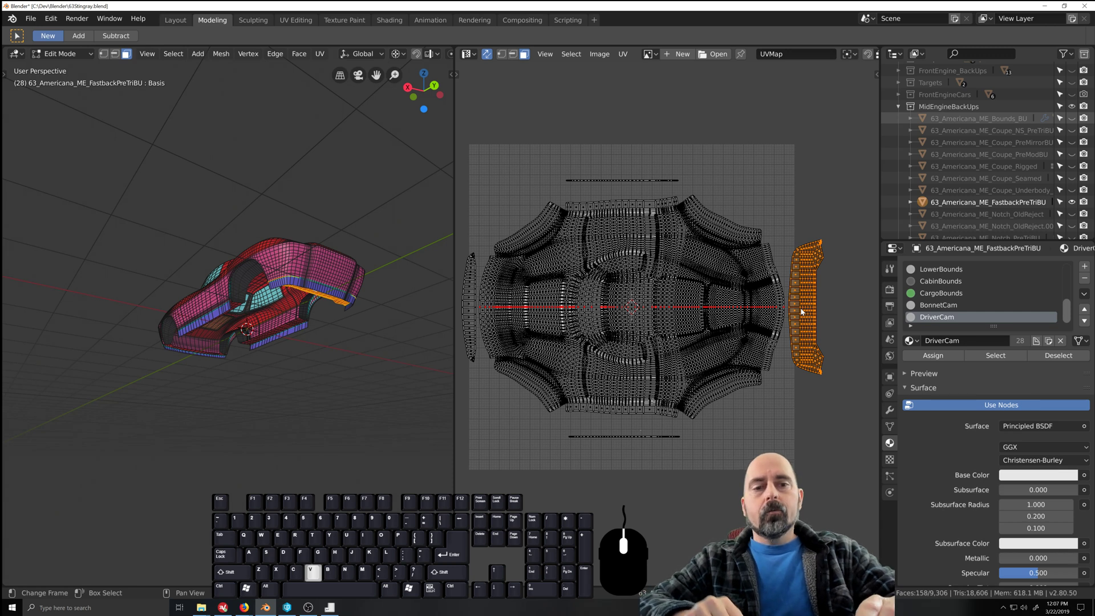
key("s")
key("x")
key("0")
key("Return")
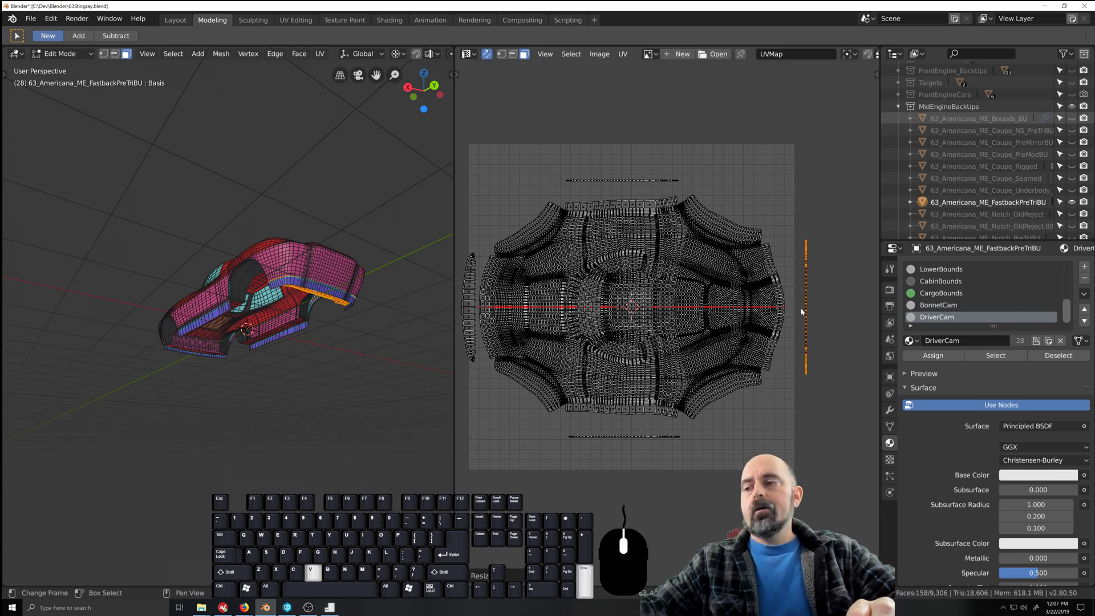
- Select the linked lens-shaped island at the UV square's left edge and flatten it into a vertical line along X
left_click(465, 319)
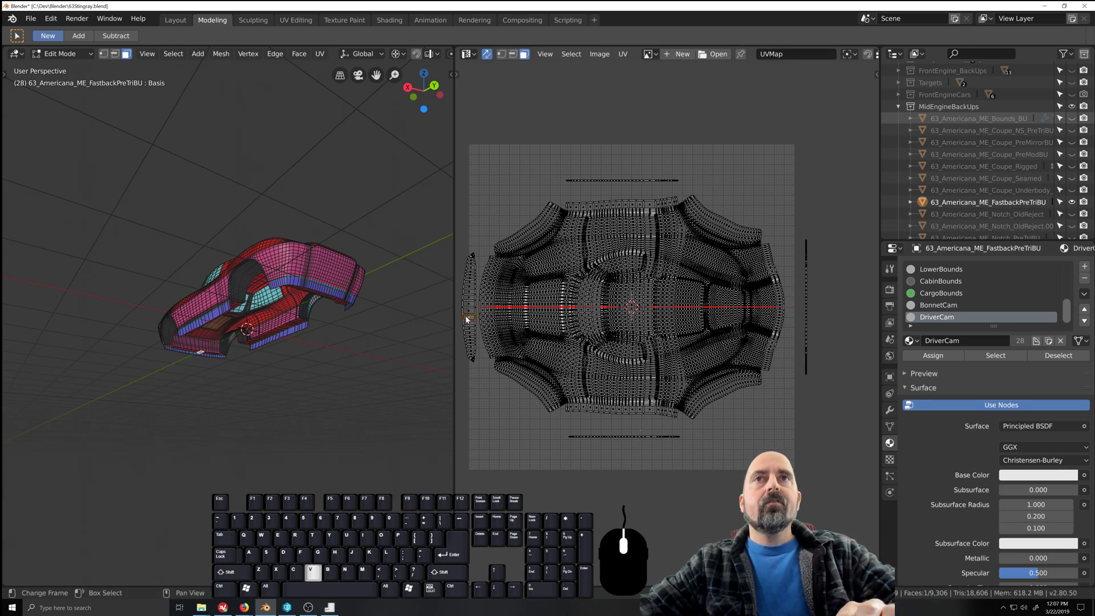
key("s")
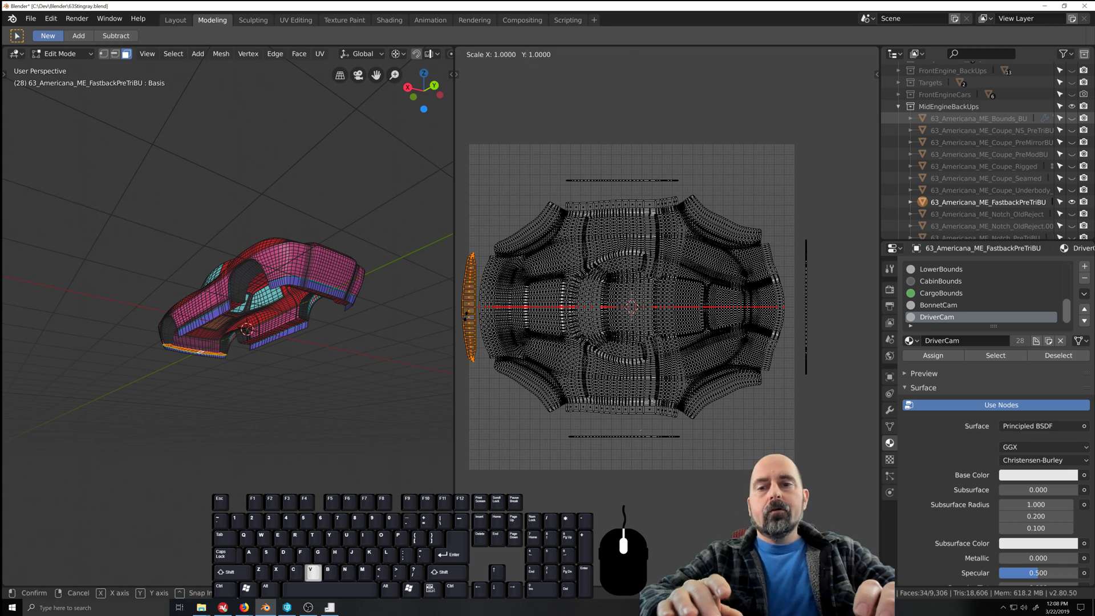
key("Return")
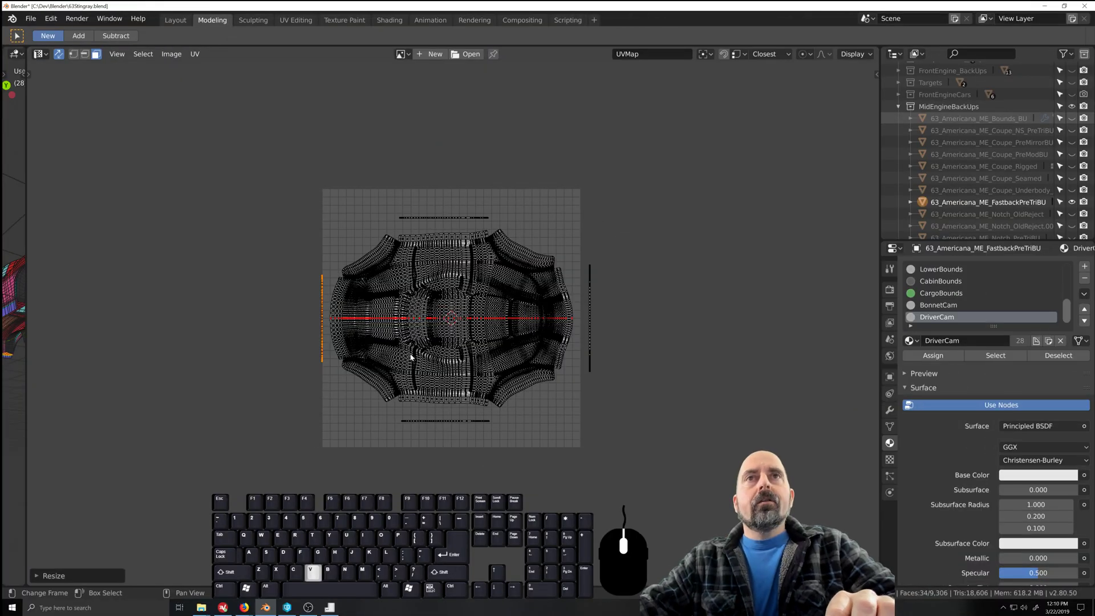
scroll(410, 358, "up", 1)
middle_click_drag(346, 320, 598, 328)
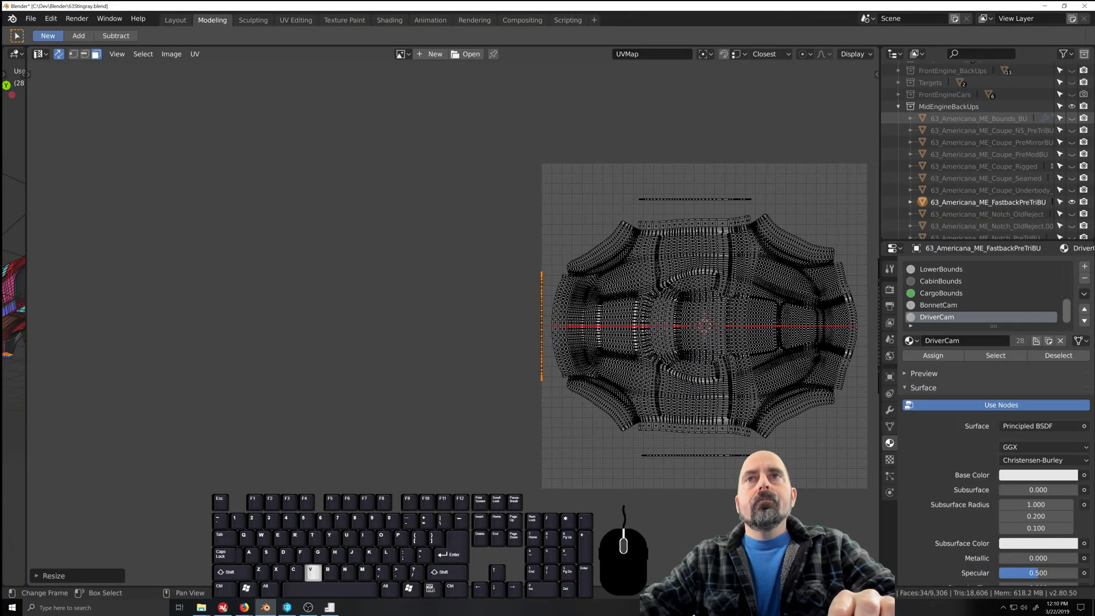
- Switch the UV selection to vertex mode and enable snapping with Vertex as the snap element
scroll(569, 349, "up", 3)
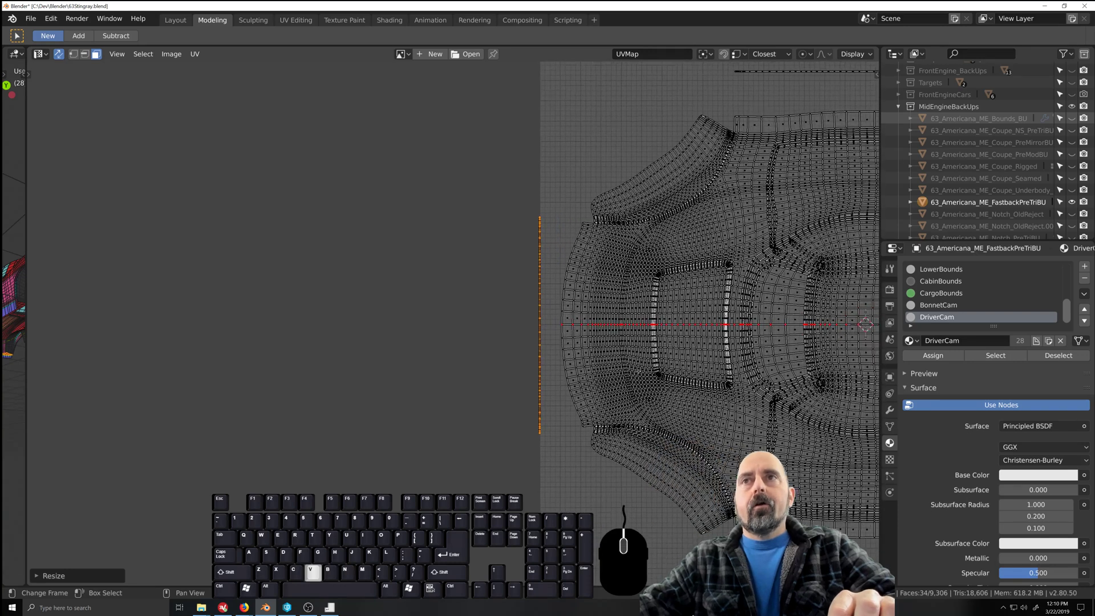
scroll(588, 375, "up", 2)
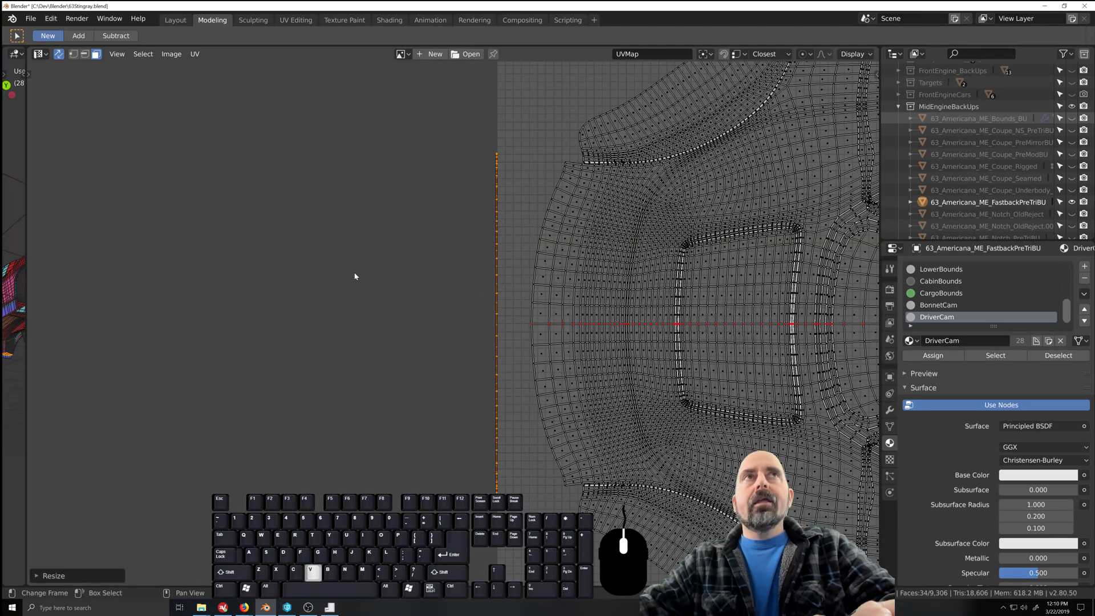
left_click(73, 54)
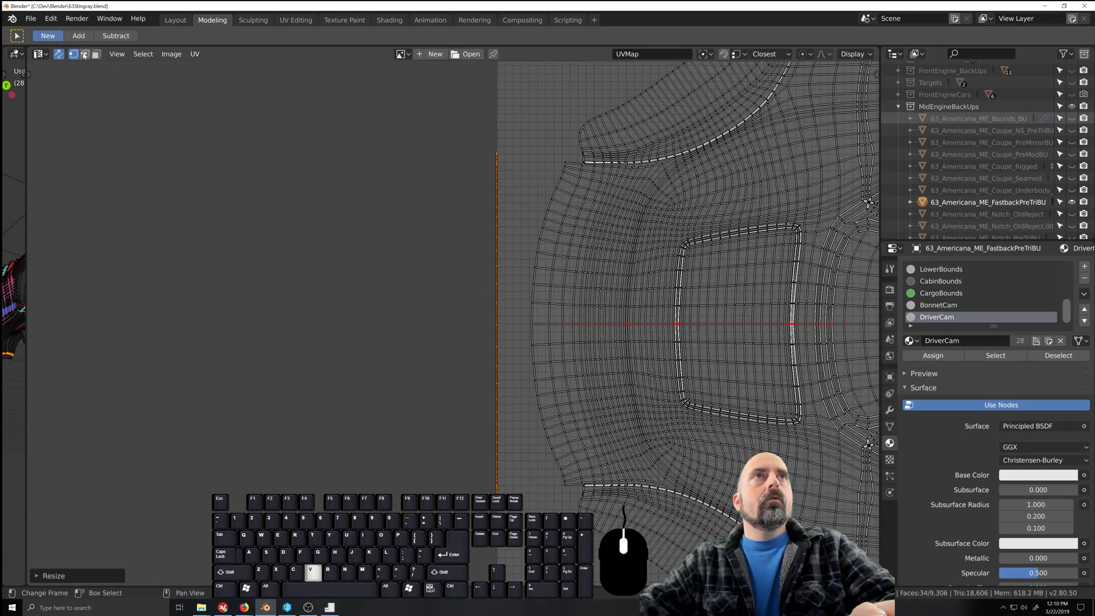
scroll(557, 334, "up", 1)
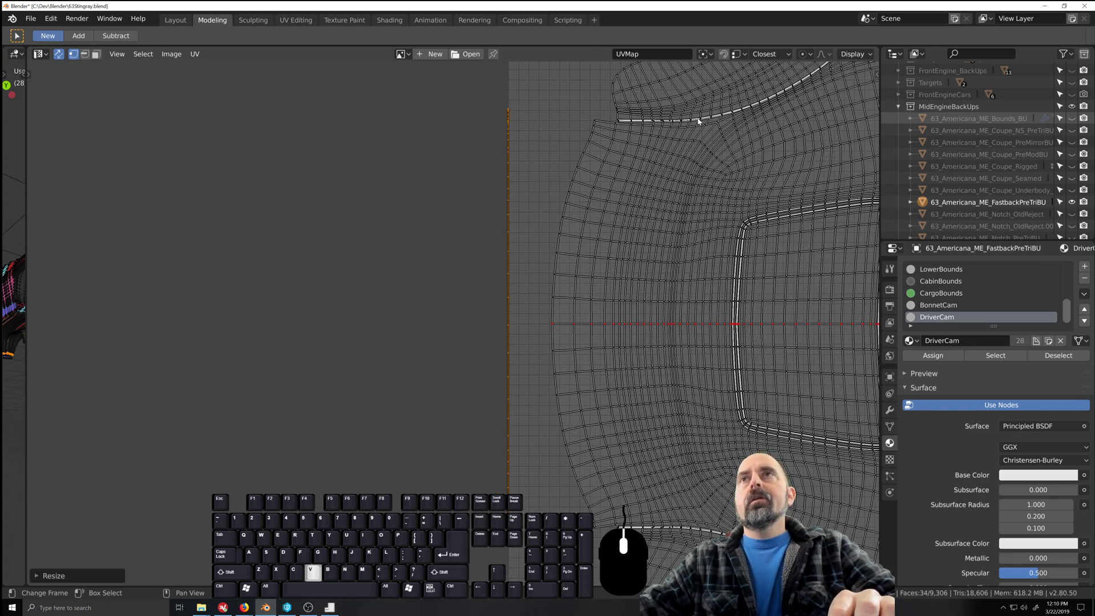
left_click(723, 55)
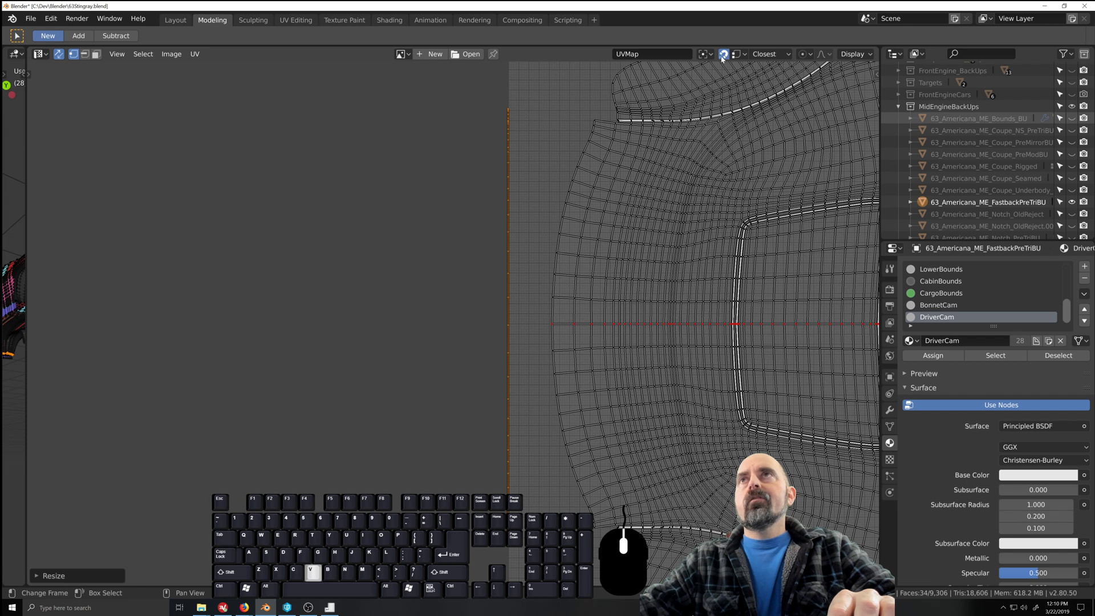
left_click(739, 53)
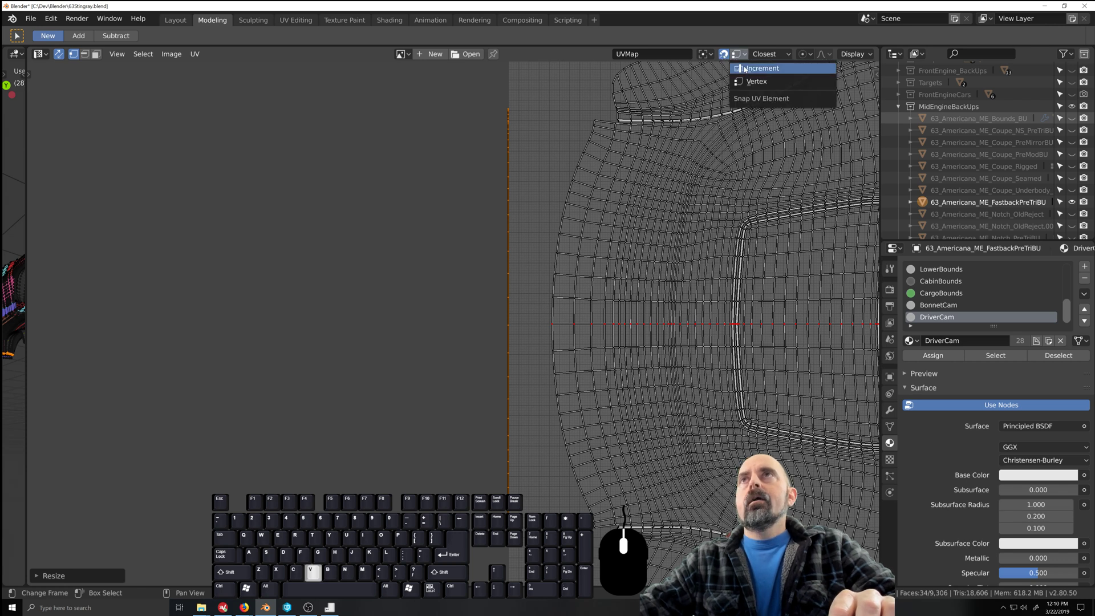
left_click(757, 83)
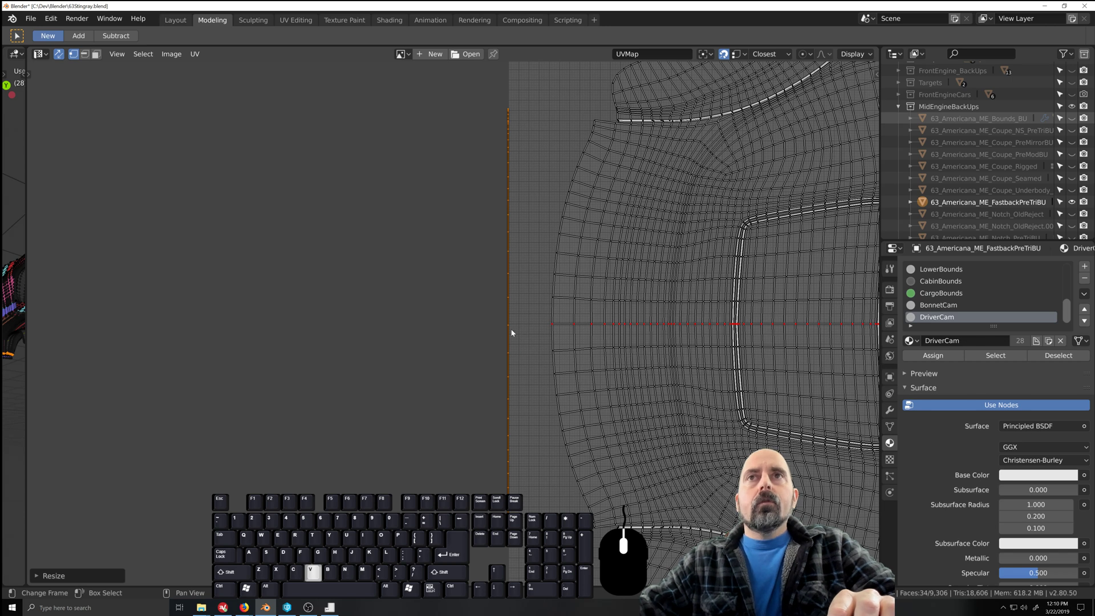
- Snap the flattened left line's centre vertex and the one above it onto matching vertices just inside the body island's left edge
left_click_drag(497, 314, 516, 333)
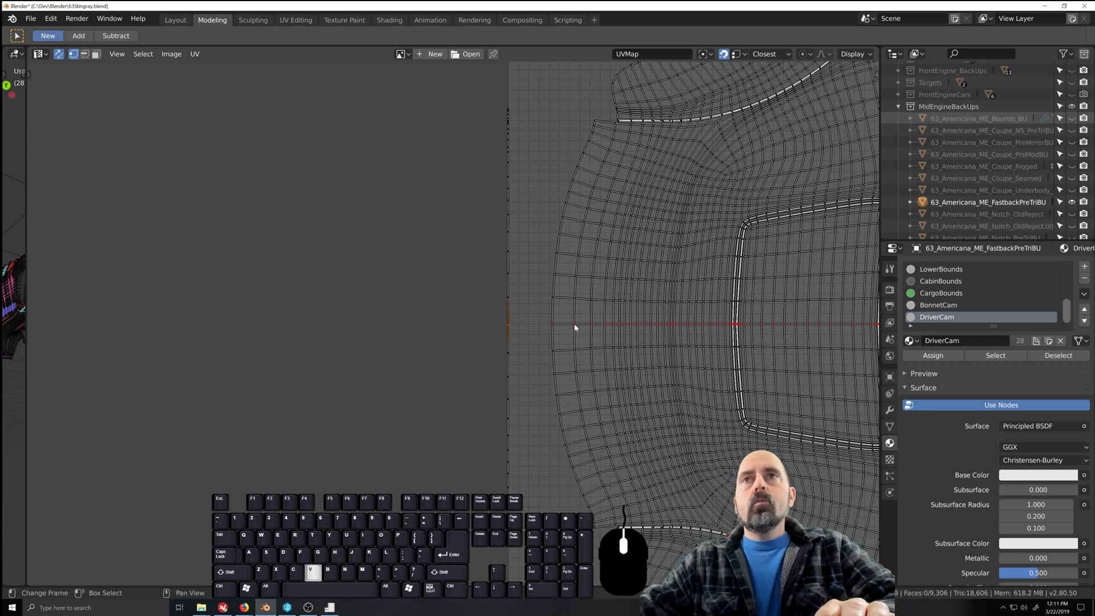
key("g")
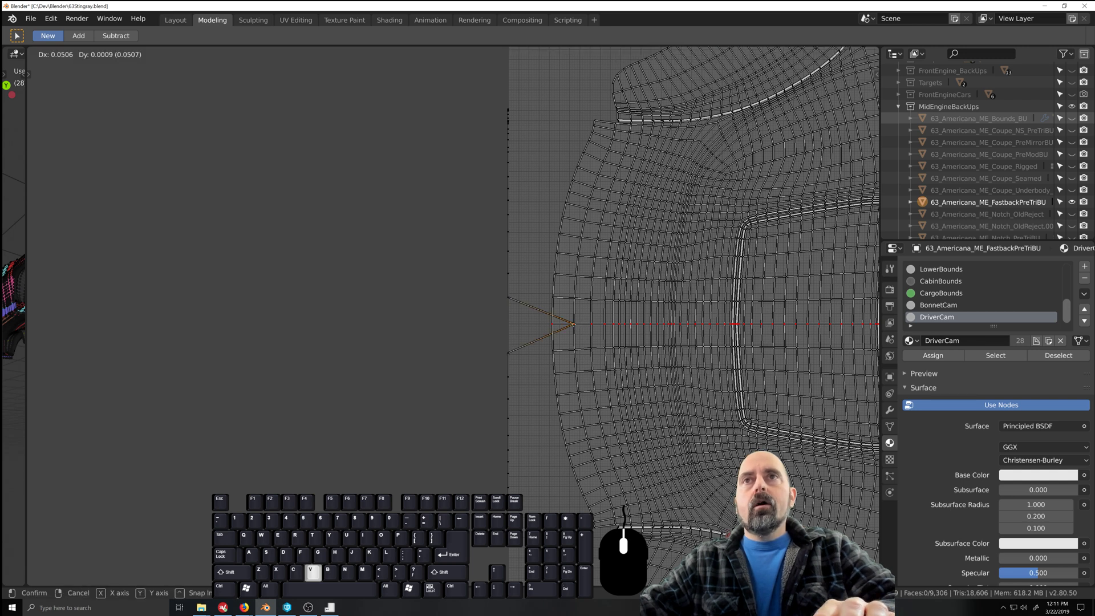
left_click(574, 324)
left_click_drag(499, 304, 518, 290)
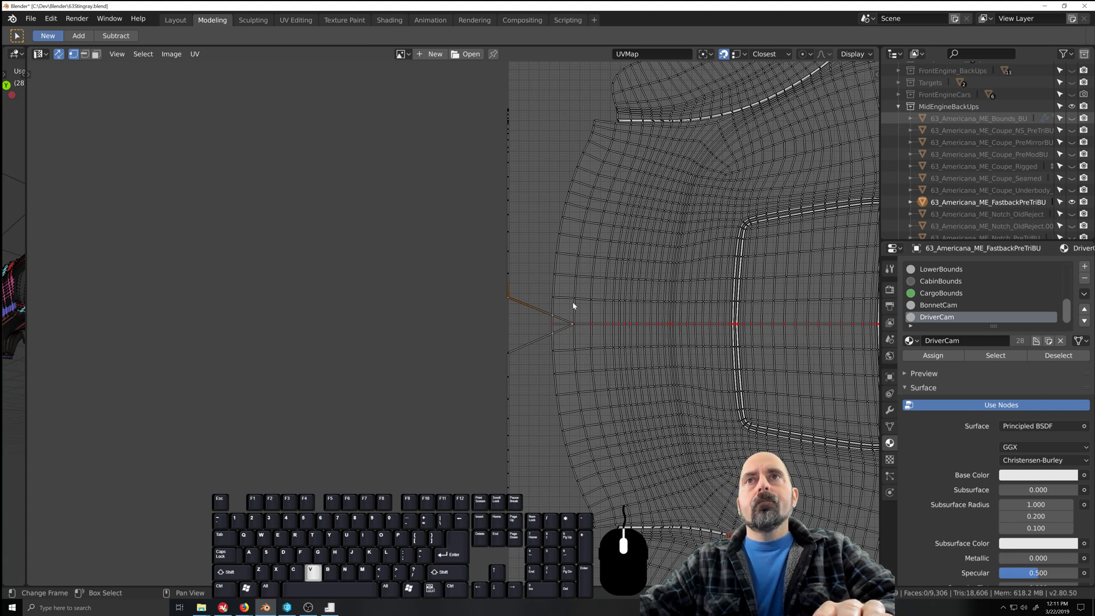
key("g")
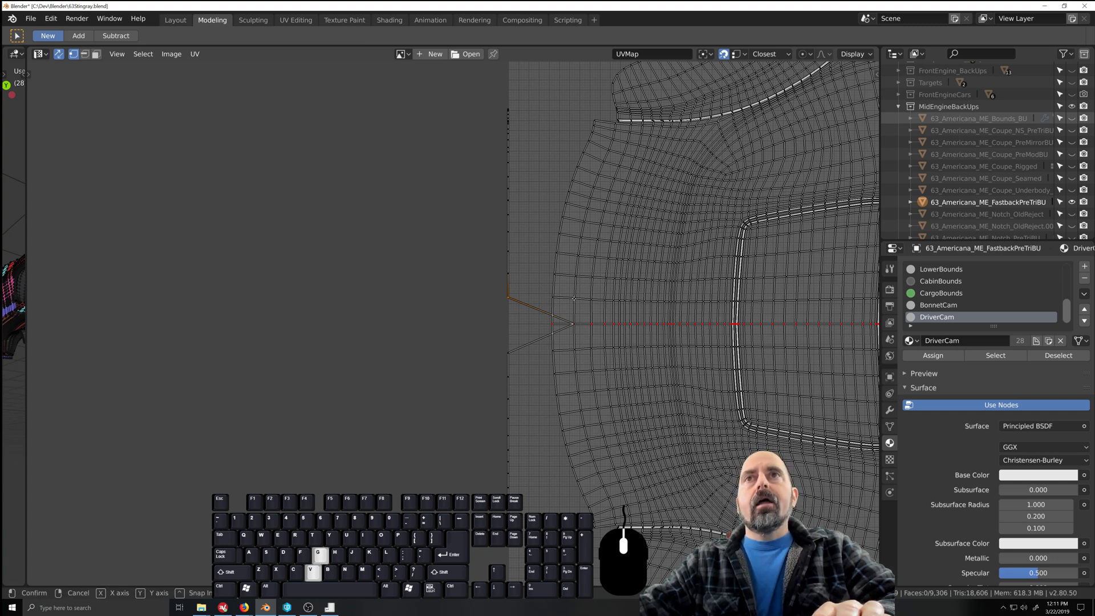
left_click(573, 299)
- Snap the following three vertices above the centreline from the flattened left line onto their counterparts on the body island
left_click_drag(502, 268, 520, 284)
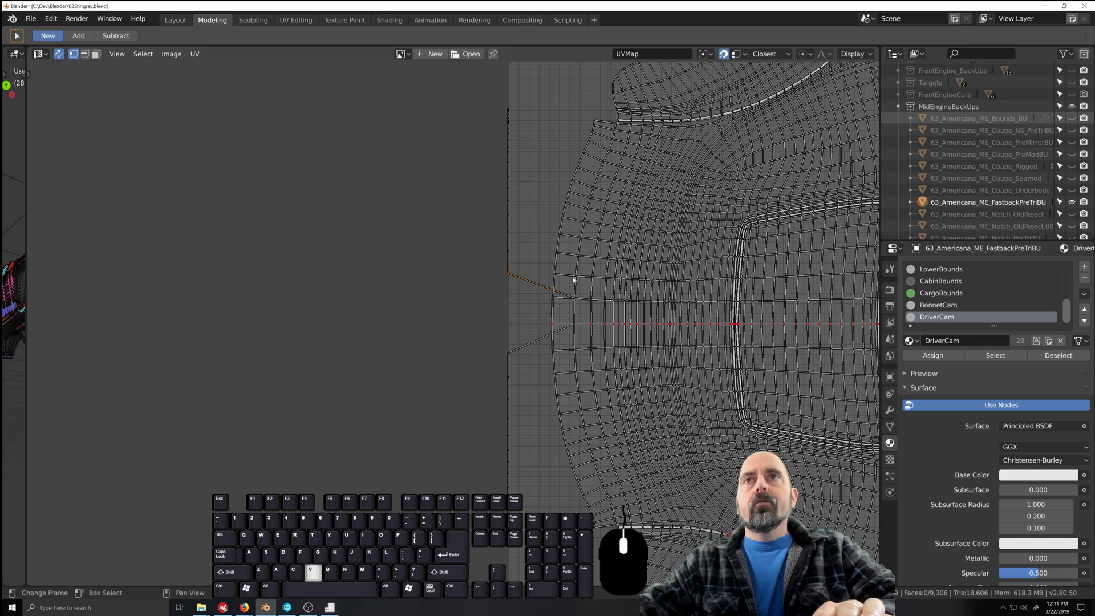
key("g")
left_click(506, 254)
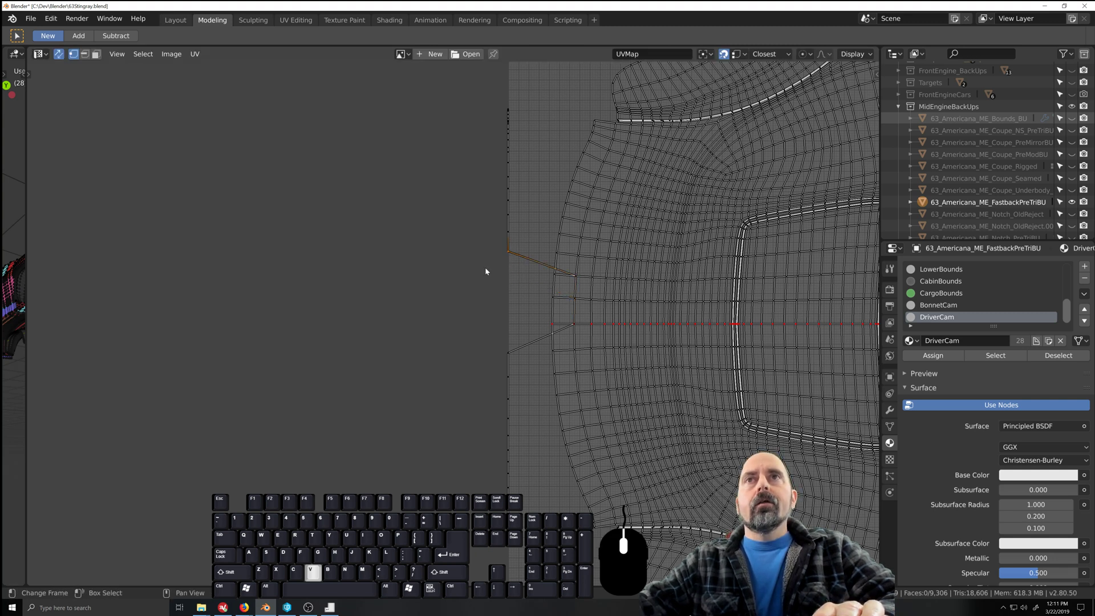
key("g")
left_click(575, 254)
left_click_drag(490, 224, 526, 242)
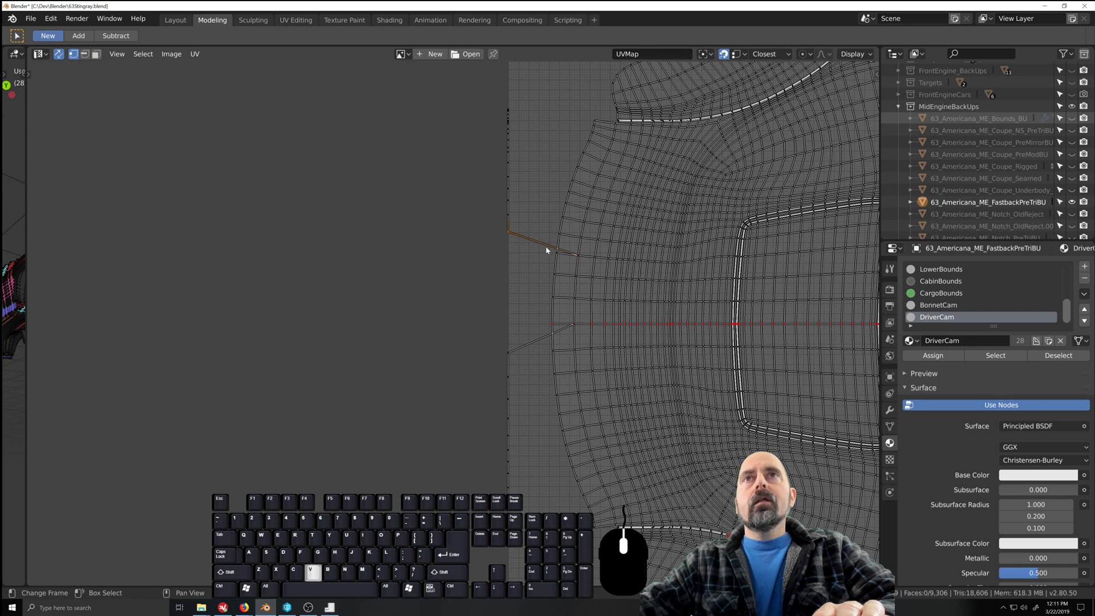
key("g")
left_click(577, 240)
- Continue up the flattened left line, snapping four more vertices onto the matching column of body island vertices
scroll(539, 275, "up", 2)
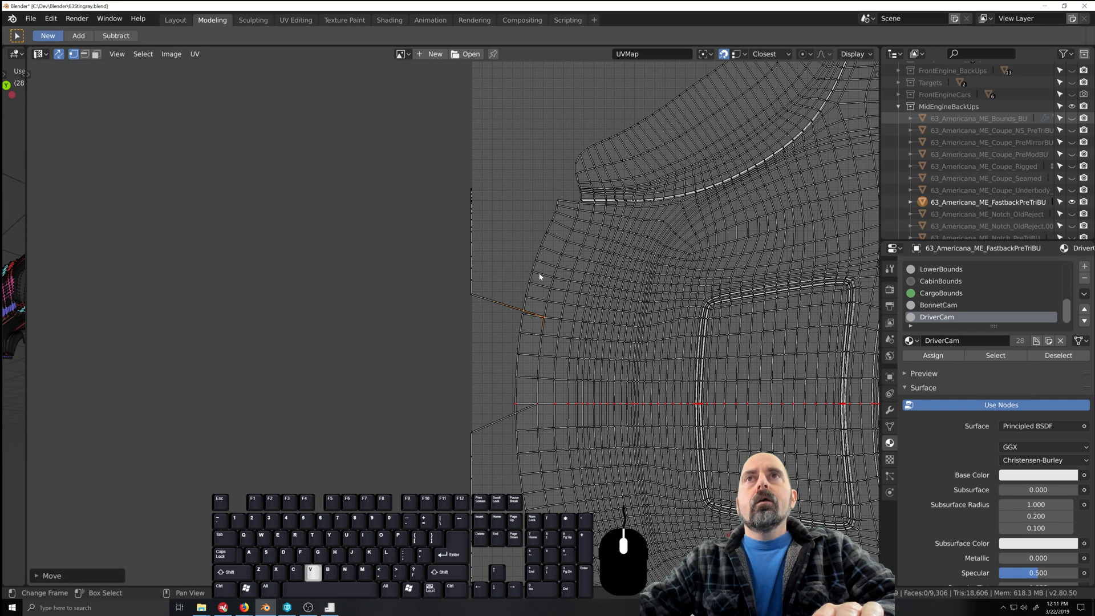
middle_click_drag(435, 281, 347, 389)
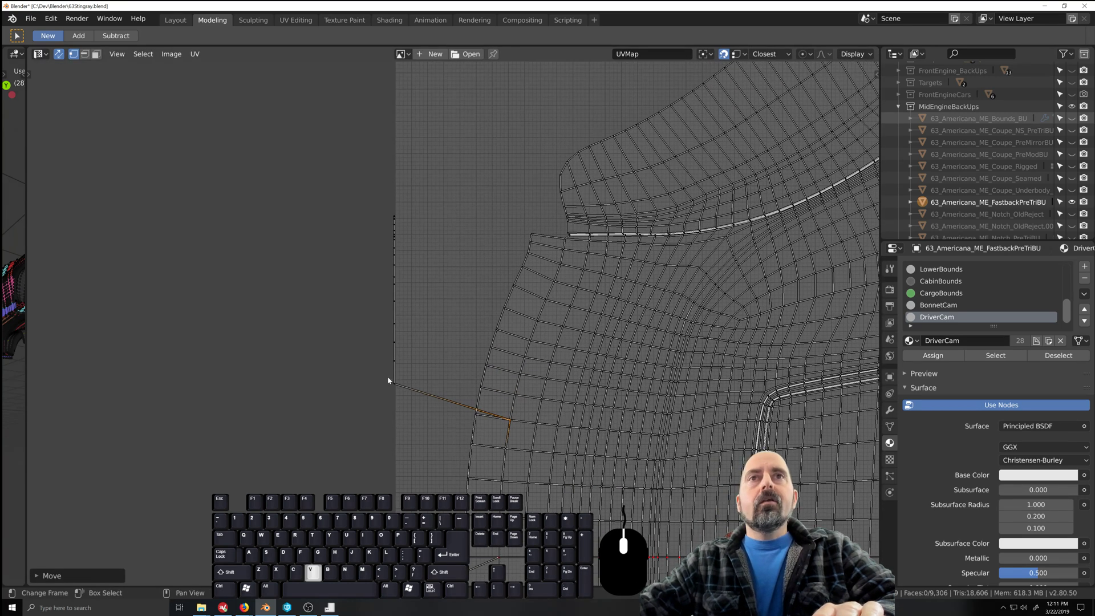
left_click(396, 388)
key("g")
key("y")
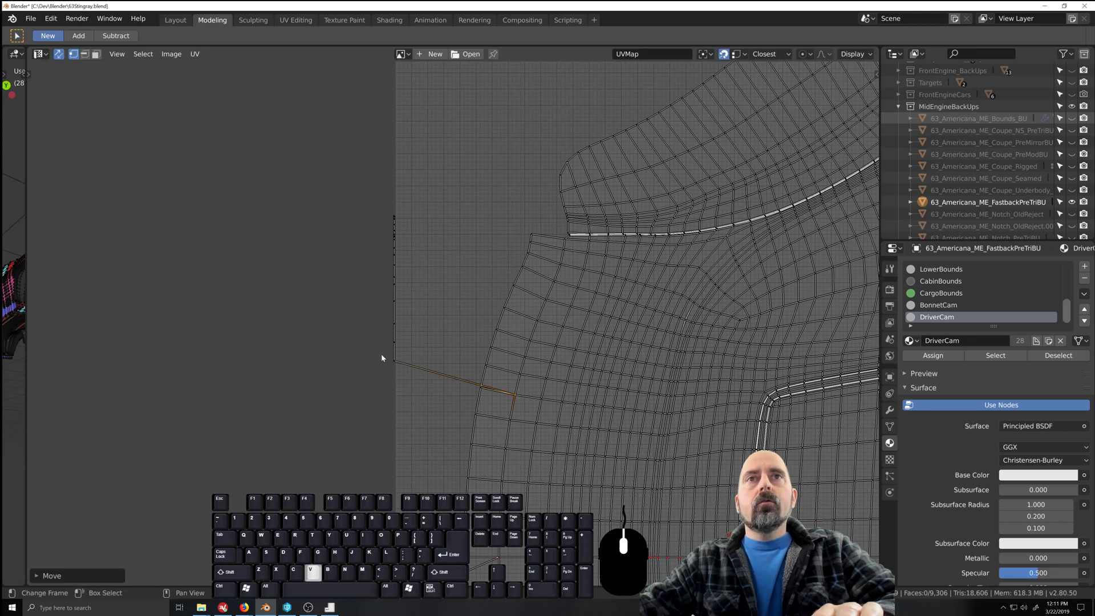
left_click(421, 378)
key("g")
key("y")
left_click(406, 357)
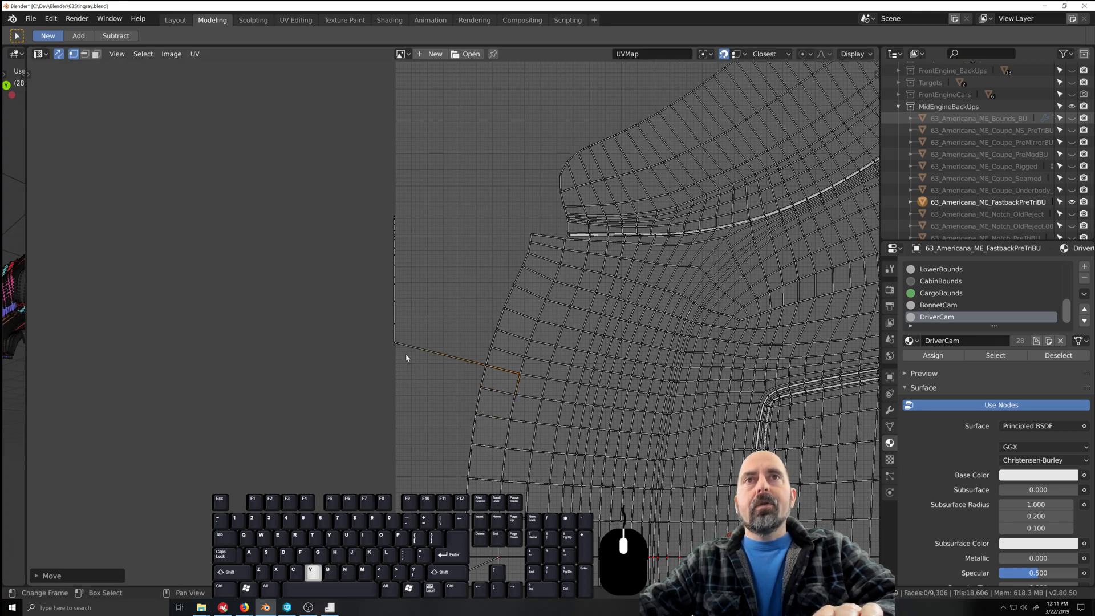
key("g")
key("y")
left_click(518, 362)
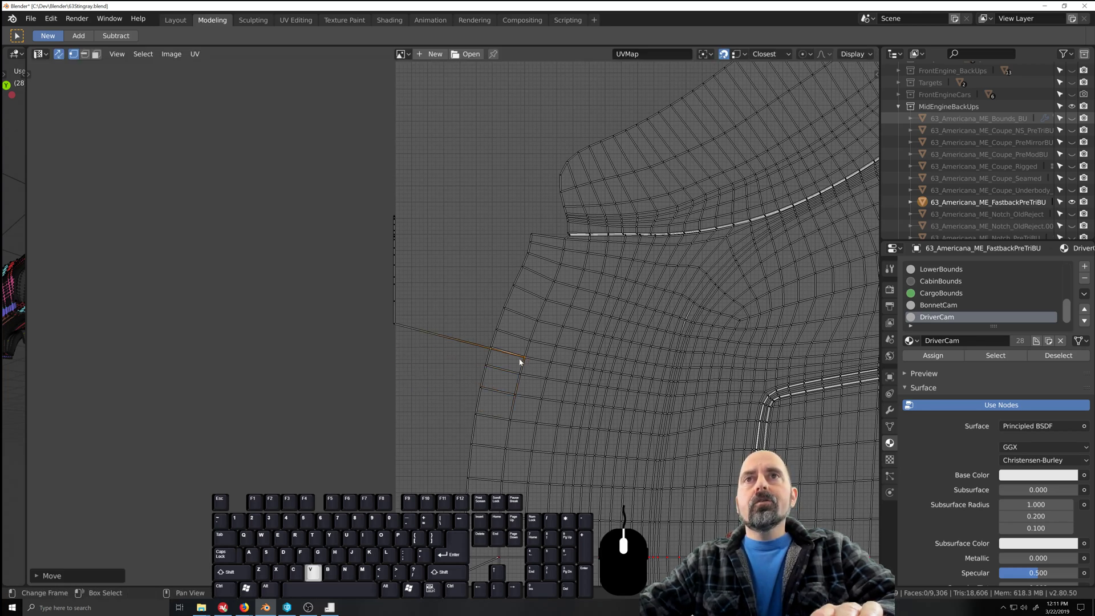
key("g")
key("y")
left_click(385, 301)
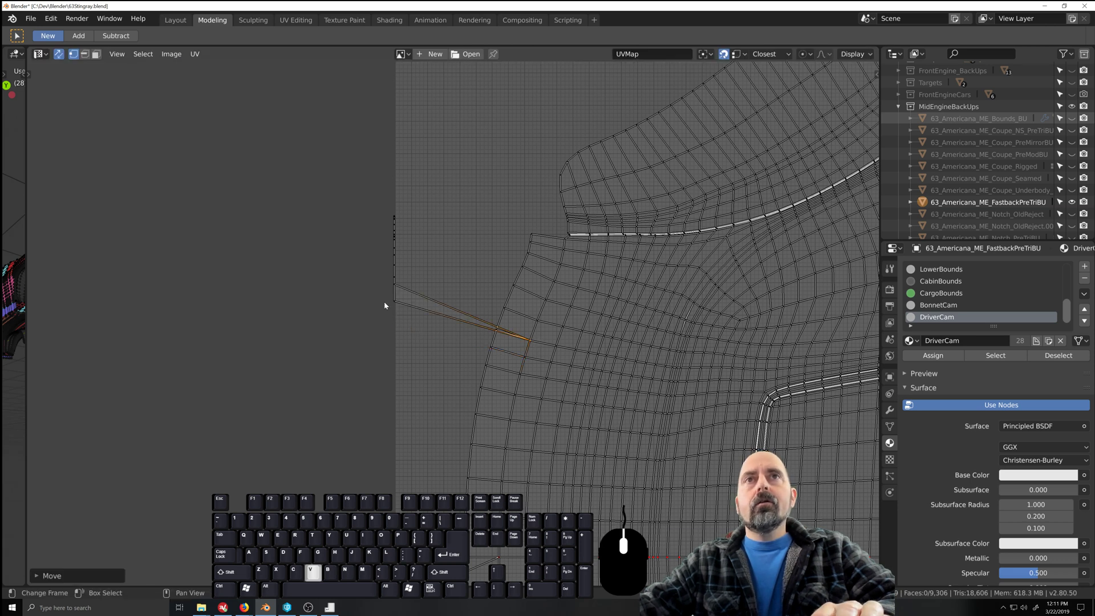
- Weld the next two groups of doubled vertices up the left line and snap each welded point onto its body vertex
left_click_drag(380, 285, 400, 321)
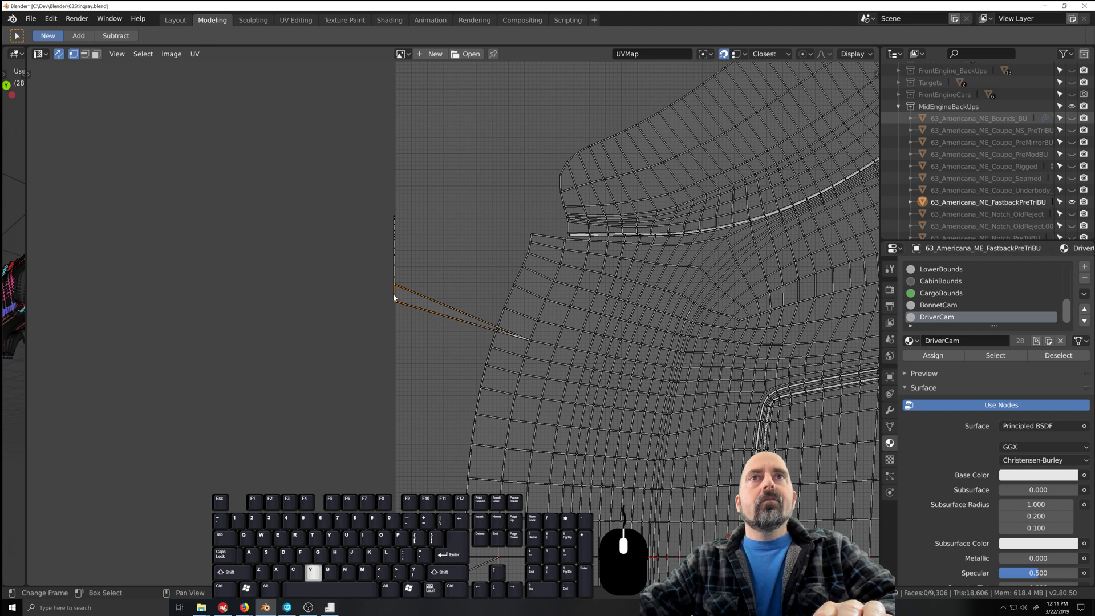
right_click(392, 296)
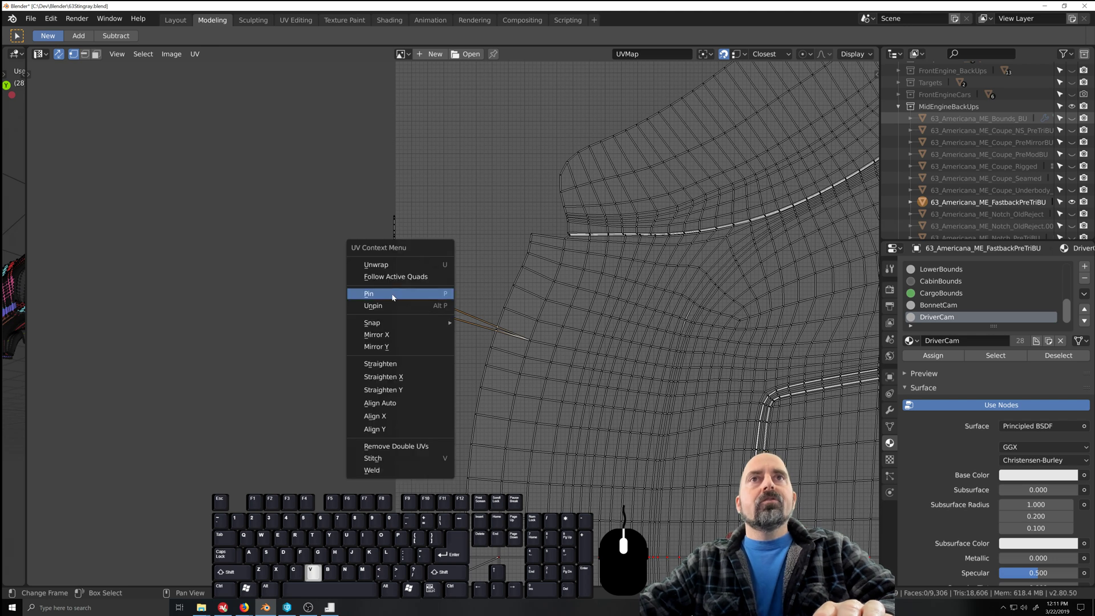
left_click(395, 471)
key("g")
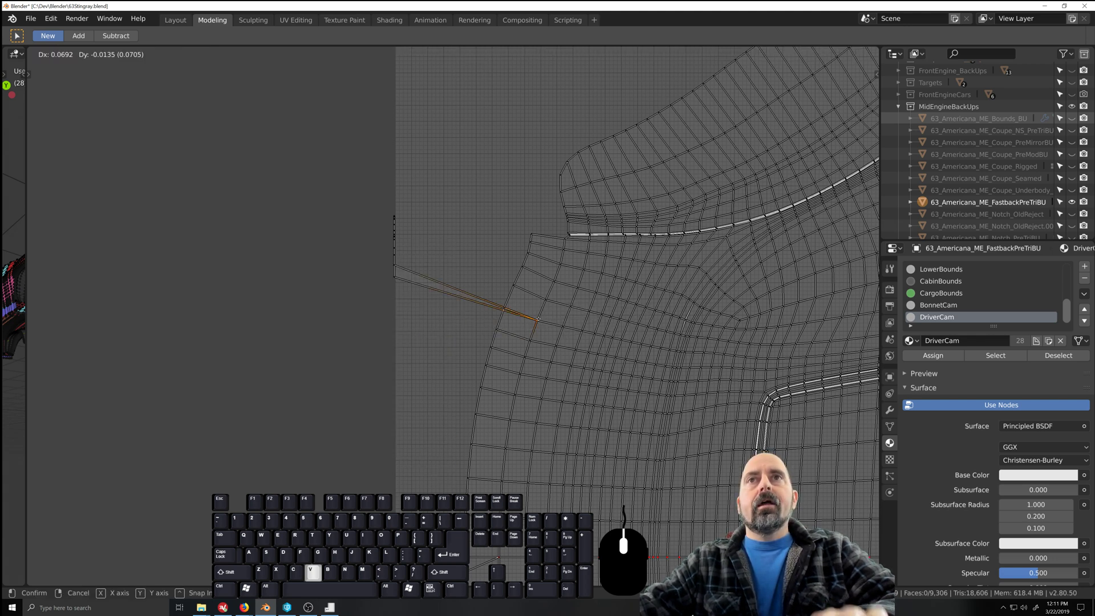
left_click(538, 320)
left_click_drag(382, 263, 413, 295)
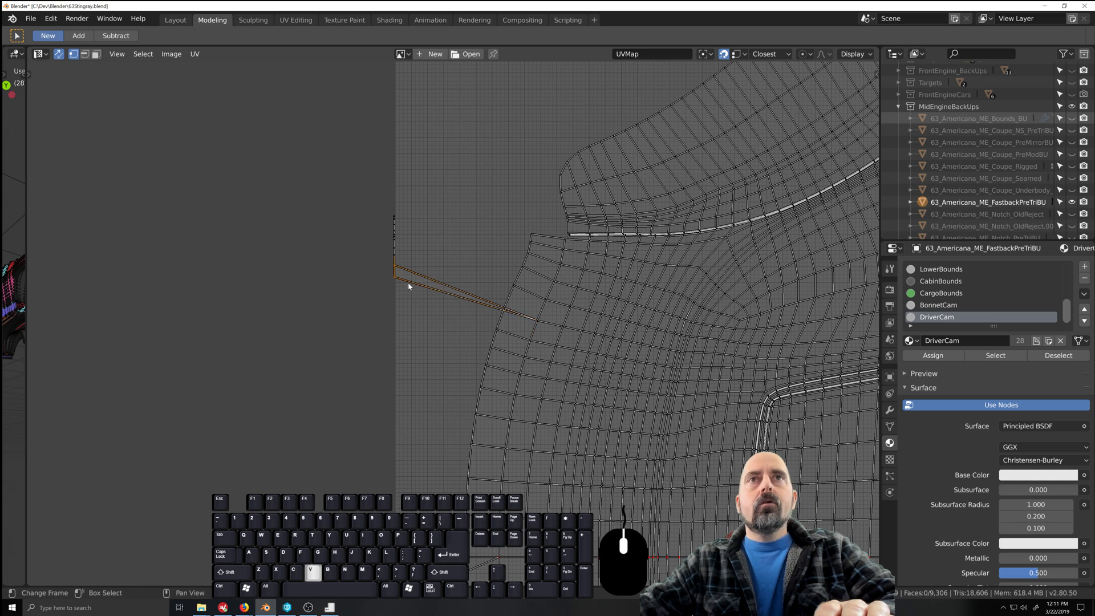
right_click(407, 285)
left_click(407, 287)
key("g")
left_click(546, 301)
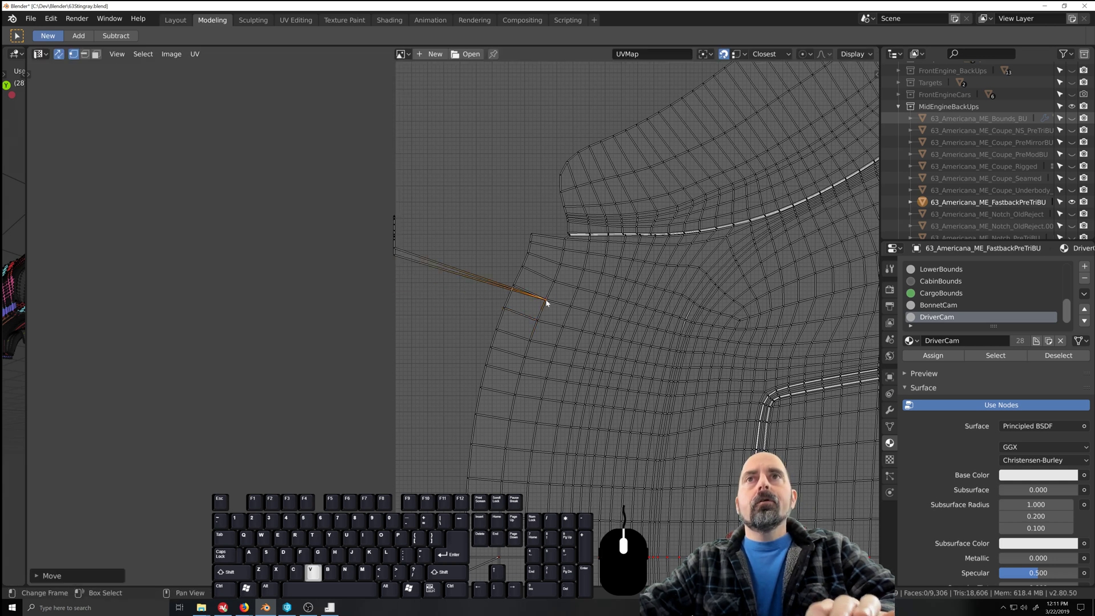
- Weld and snap two further groups of doubled vertices near the left line's upper end onto the body island
left_click_drag(386, 245, 408, 262)
right_click(392, 253)
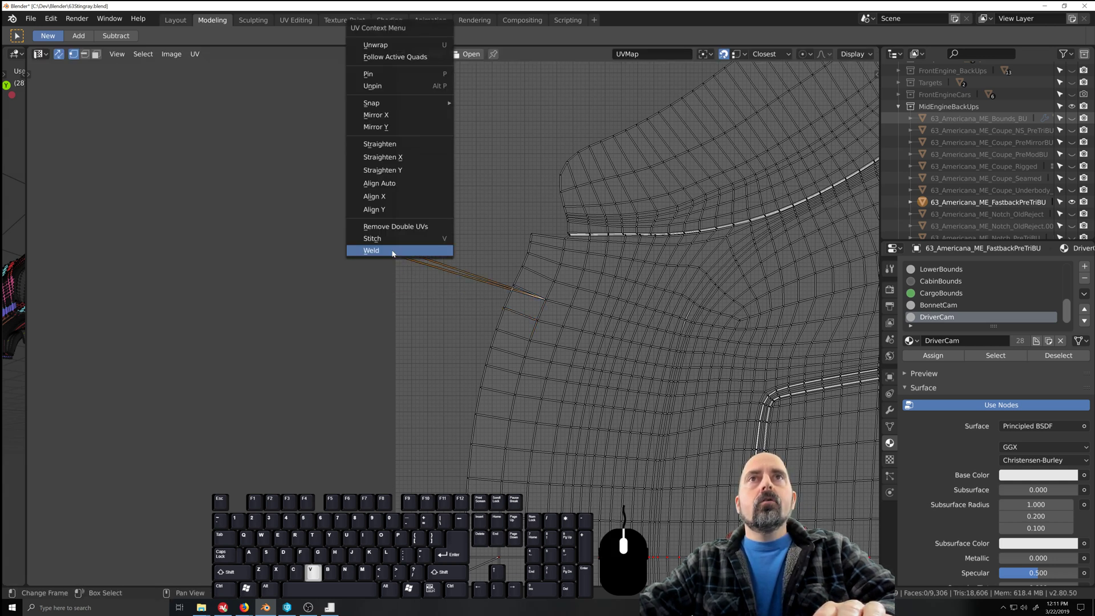
left_click(394, 252)
key("g")
left_click(552, 282)
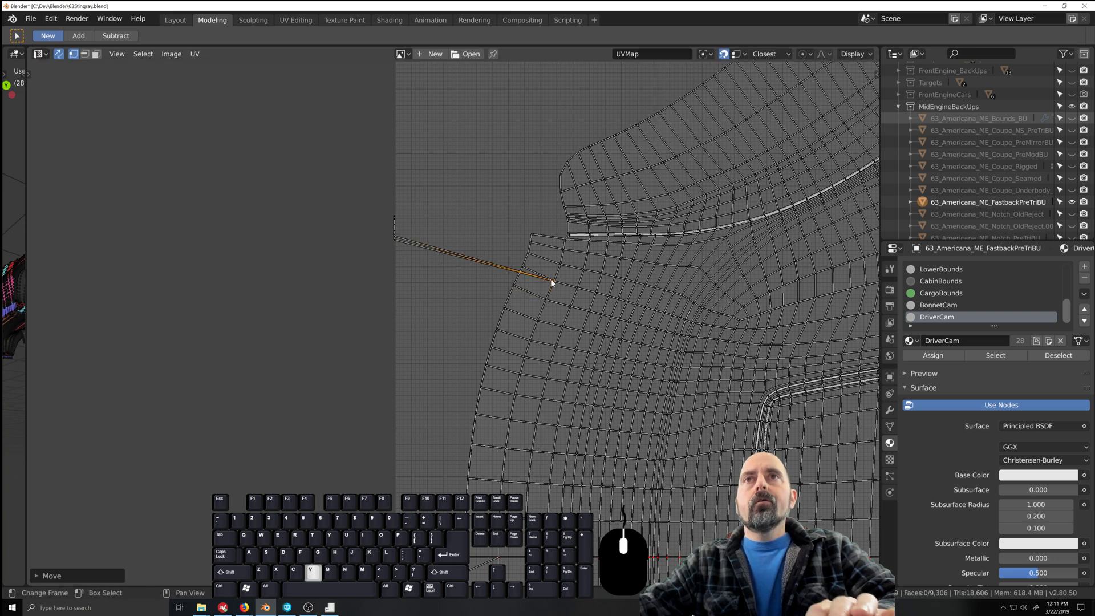
left_click(392, 237)
right_click(398, 242)
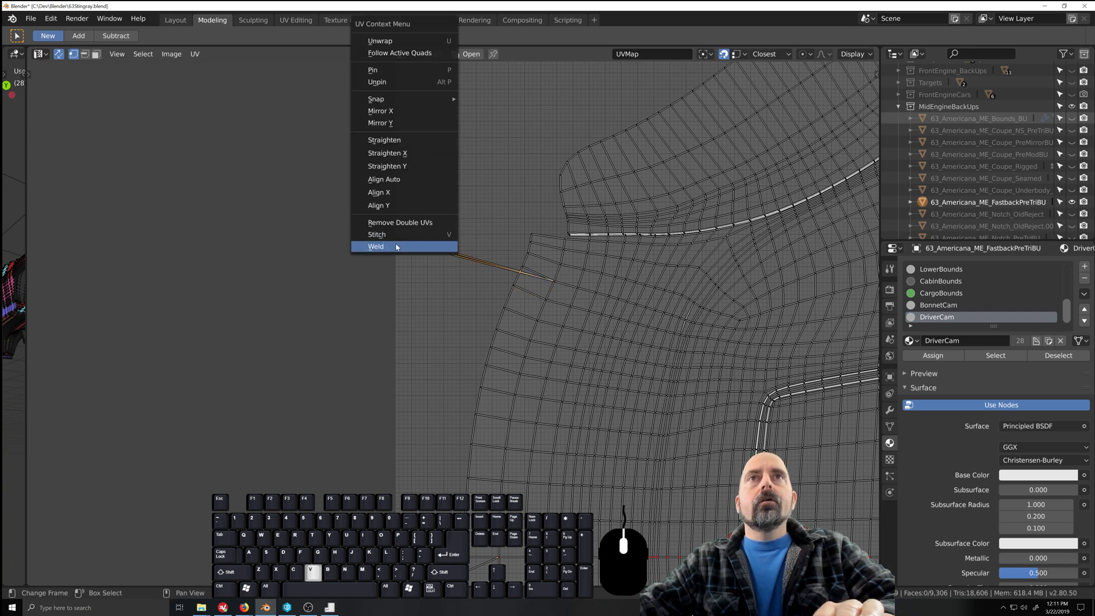
left_click(397, 245)
key("g")
left_click(565, 267)
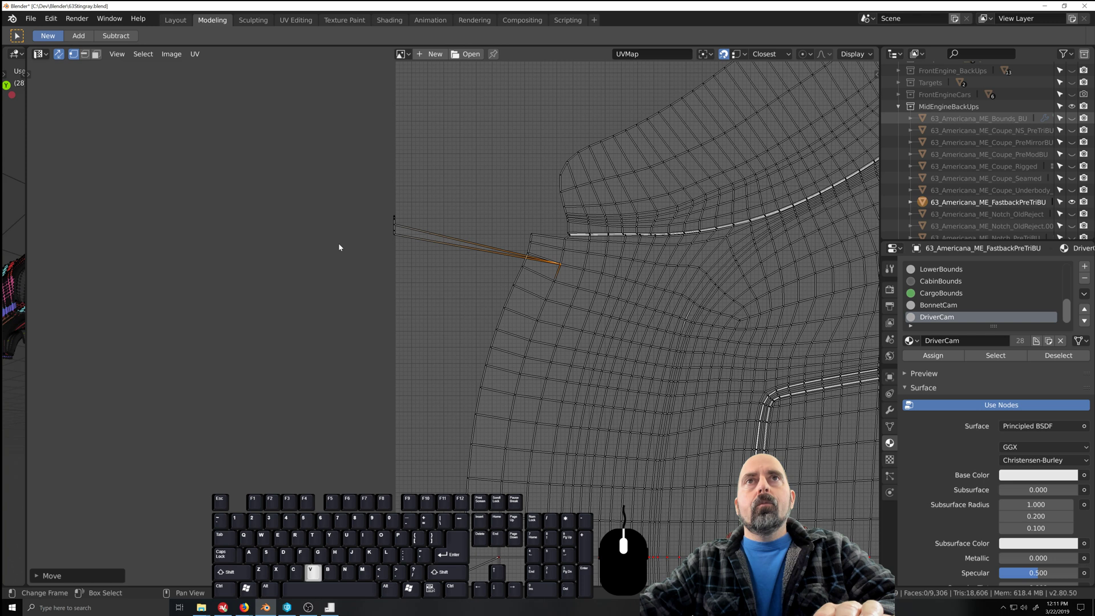
- Weld the last two groups of doubled vertices at the left line's top and snap them onto the body's upper-left corner vertices
left_click(392, 228)
right_click(399, 234)
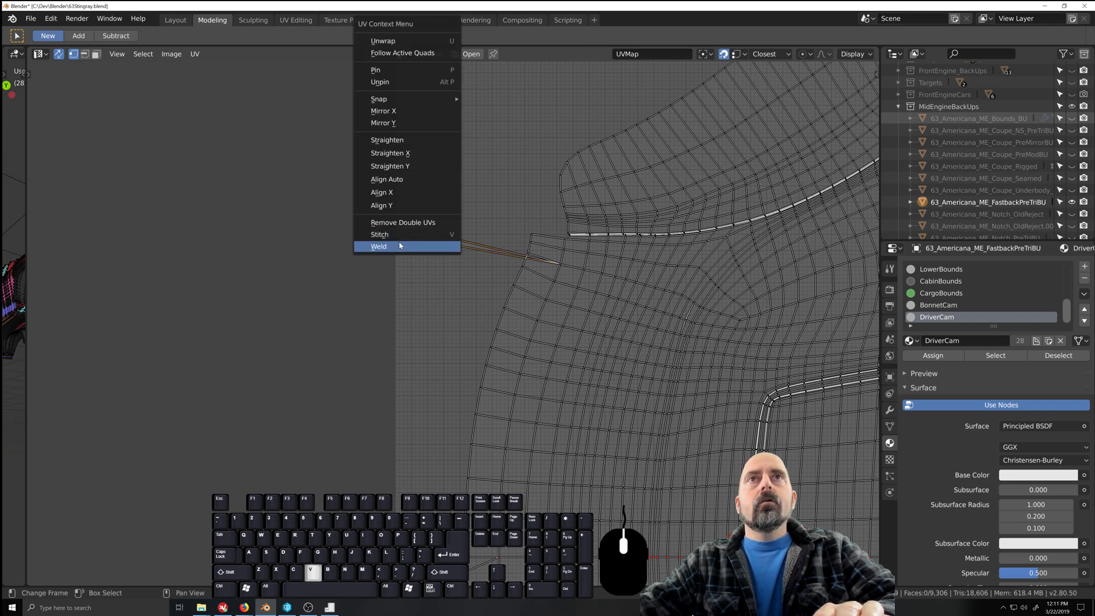
left_click(399, 245)
key("g")
left_click(397, 224)
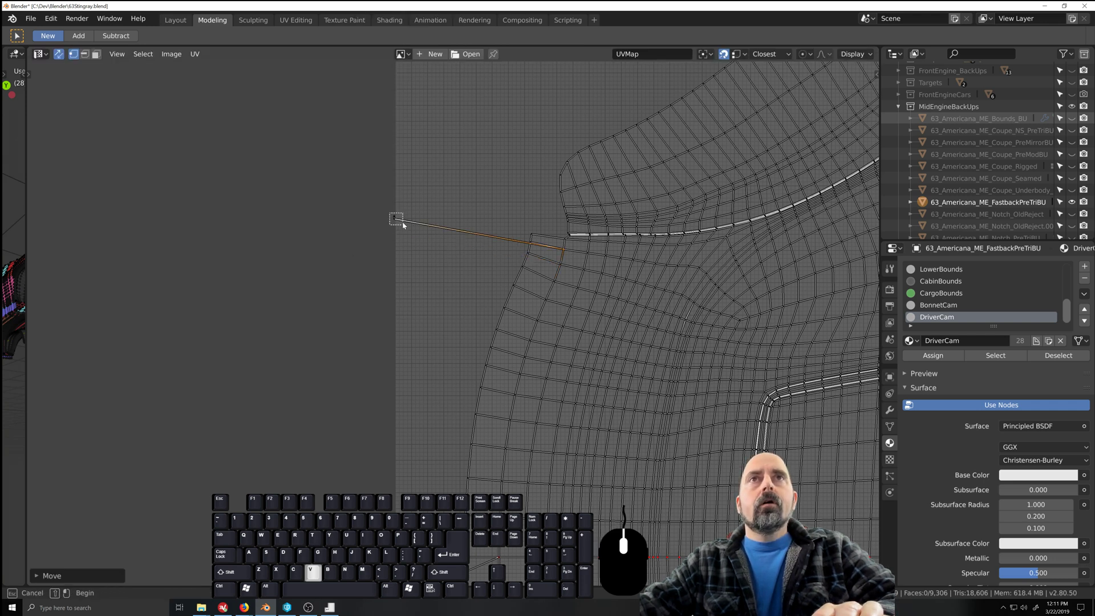
right_click(402, 221)
left_click(402, 247)
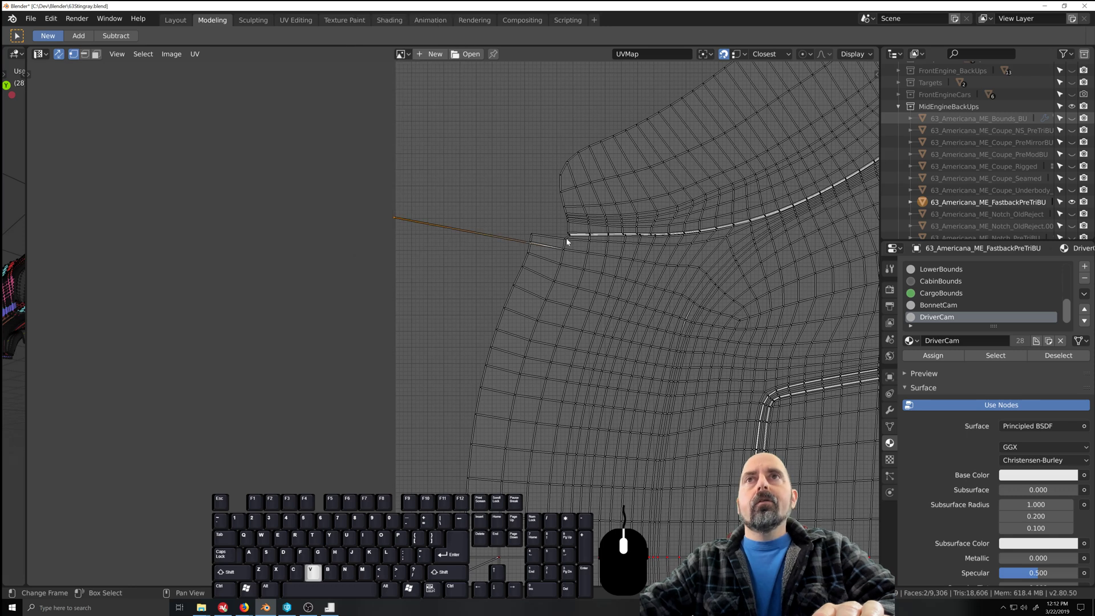
scroll(564, 285, "down", 6)
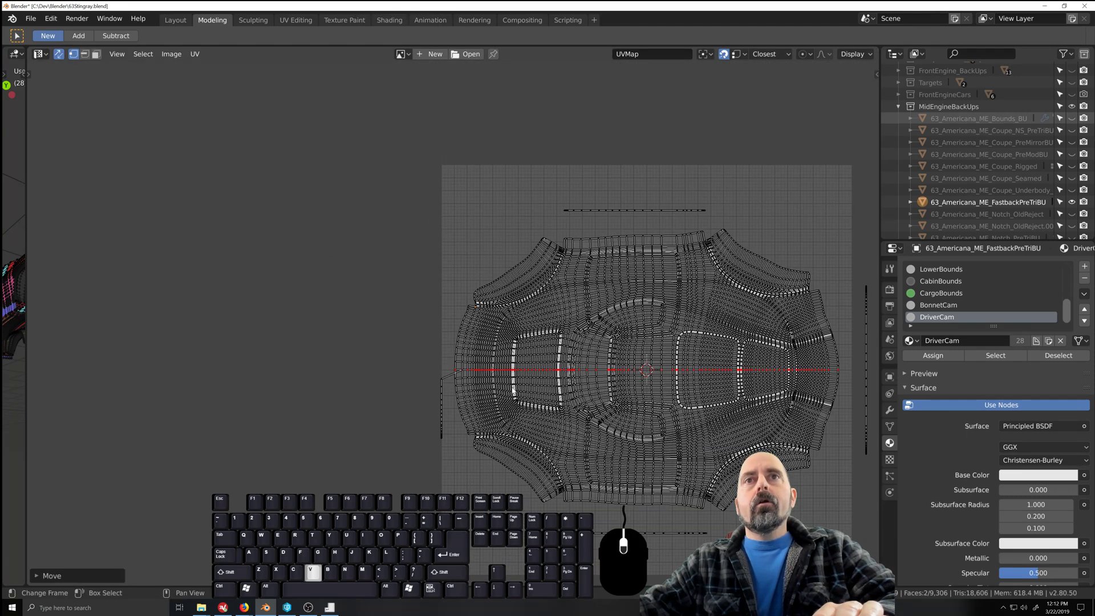
scroll(512, 391, "down", 2)
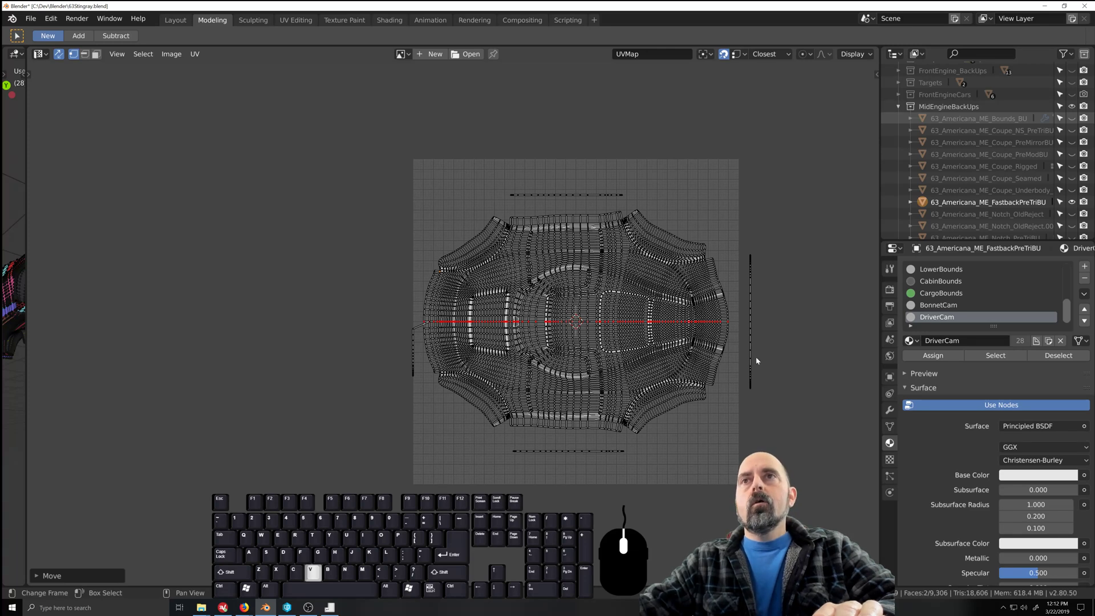
scroll(374, 407, "up", 3)
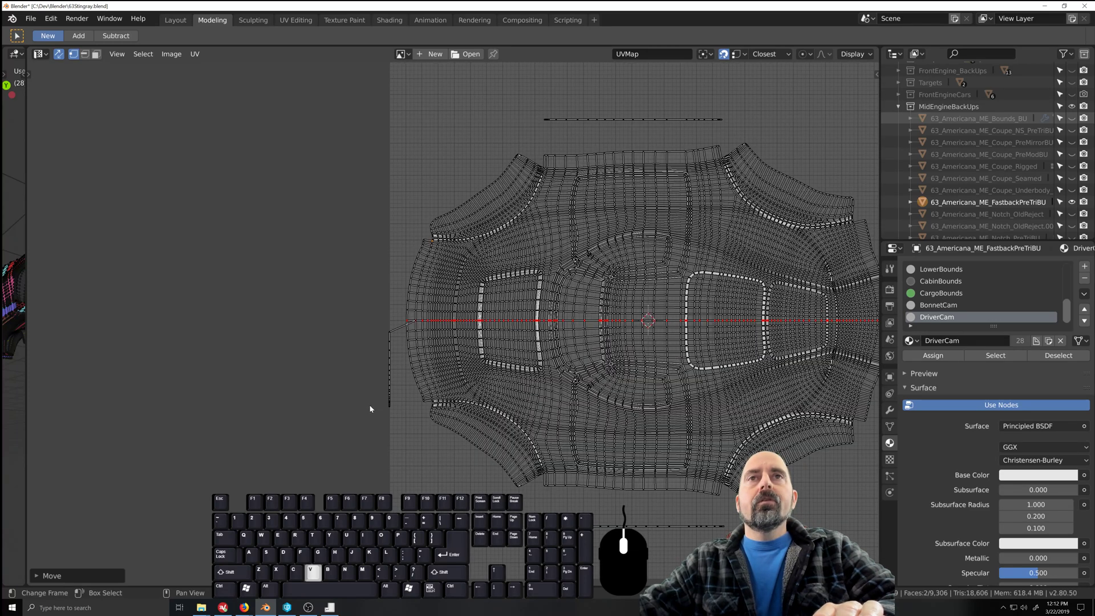
- Snap three more vertices of the flattened left line, working down from the centreline, onto the matching vertices of the body's left end
scroll(369, 409, "down", 1)
scroll(471, 384, "up", 6)
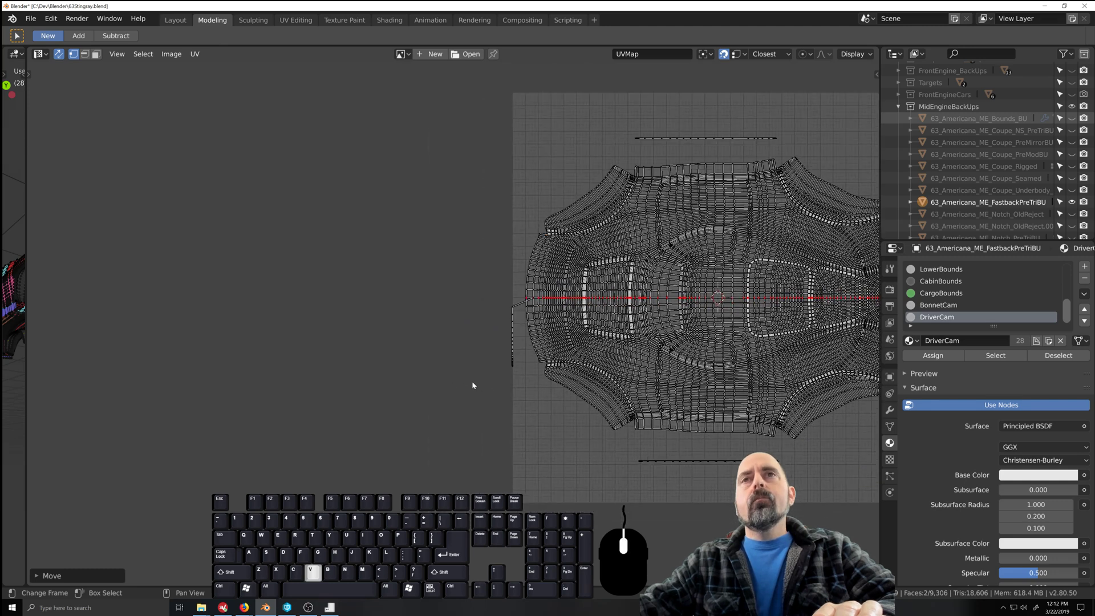
scroll(502, 383, "up", 4)
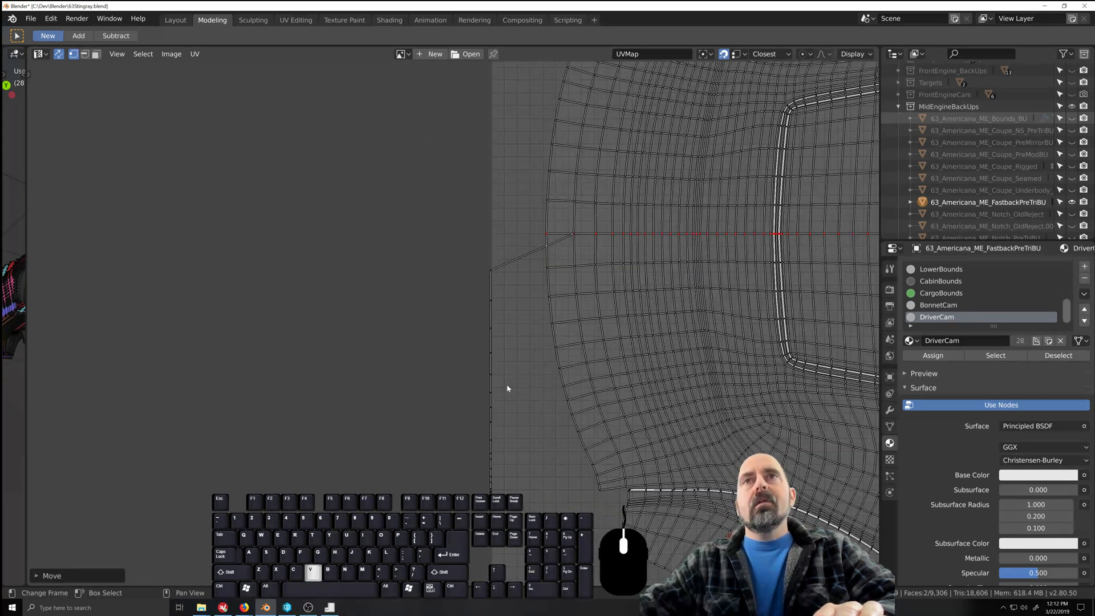
left_click(481, 257)
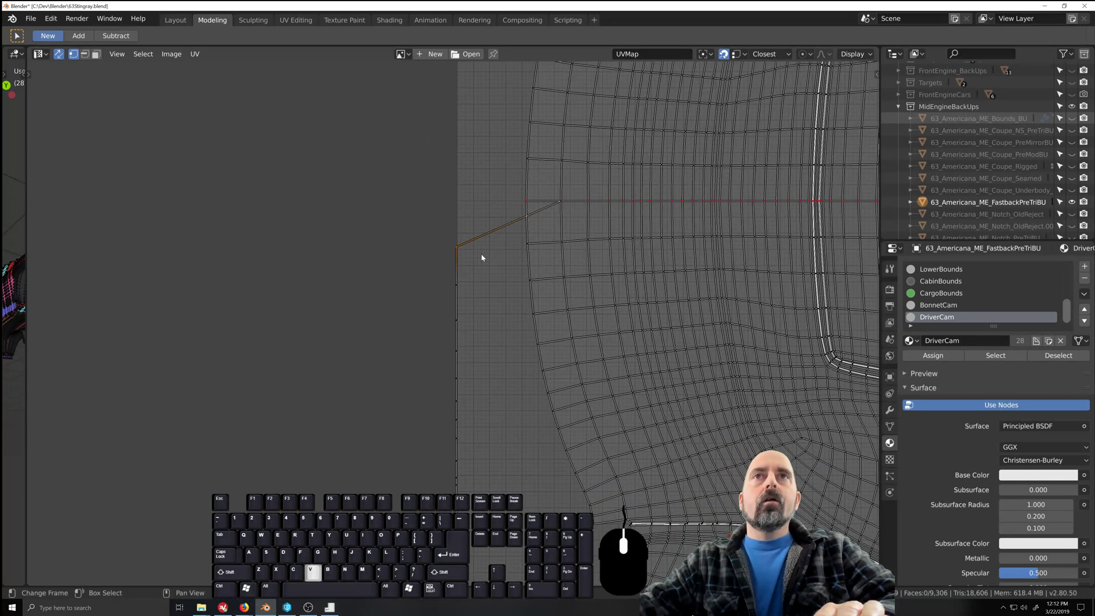
key("g")
left_click(528, 203)
left_click(450, 284)
key("g")
left_click(529, 244)
left_click(447, 318)
key("g")
left_click(531, 280)
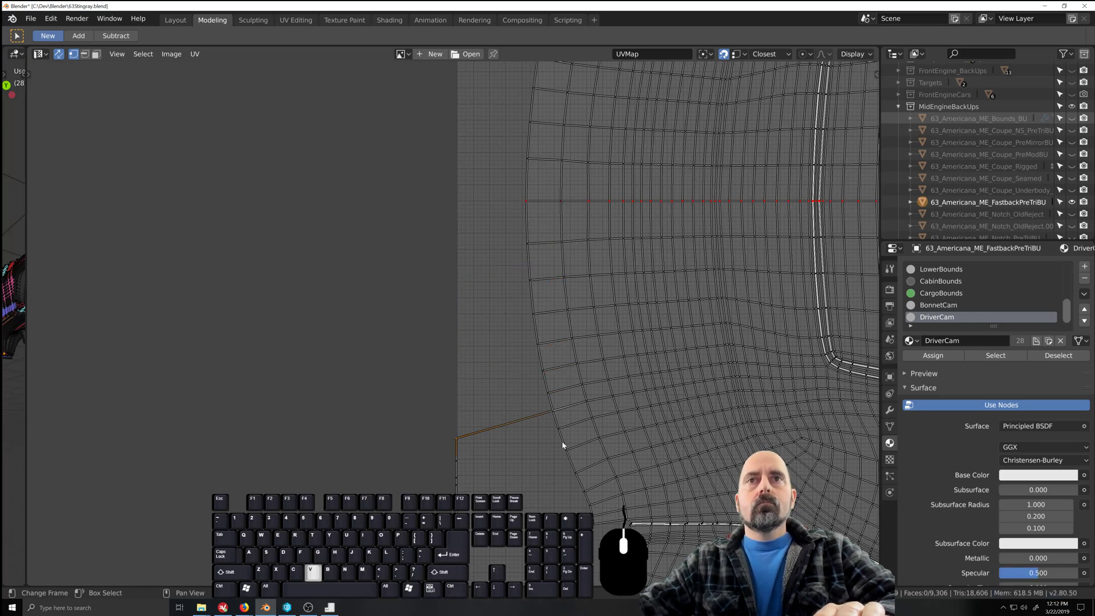
- Snap the flattened bottom line's vertices from below the door's lower-right corner rightward onto the matching row of body island vertices
scroll(534, 452, "down", 5)
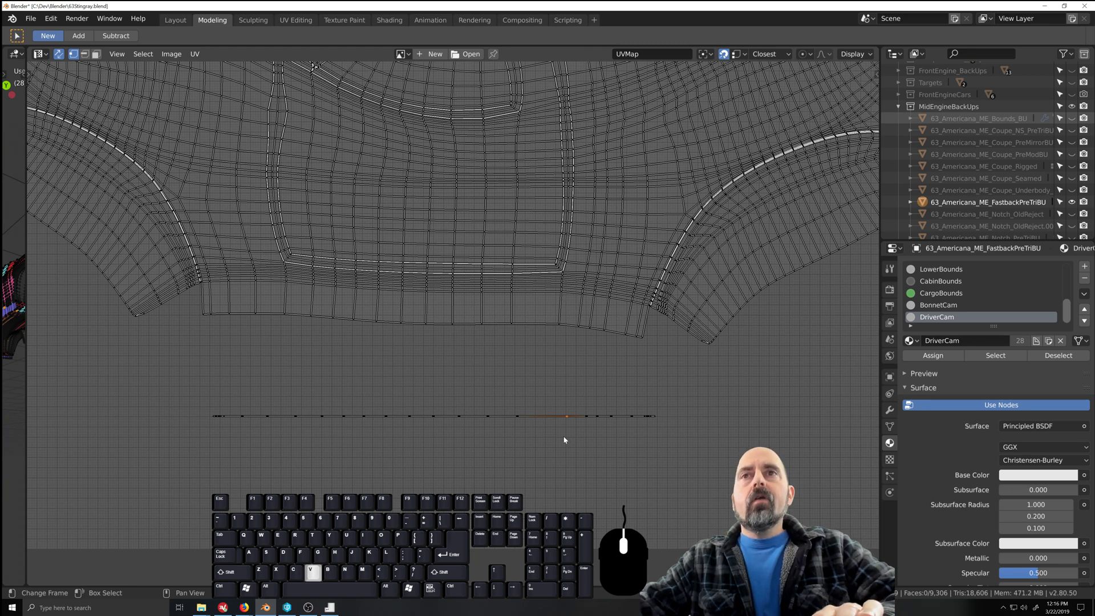
scroll(564, 440, "up", 4)
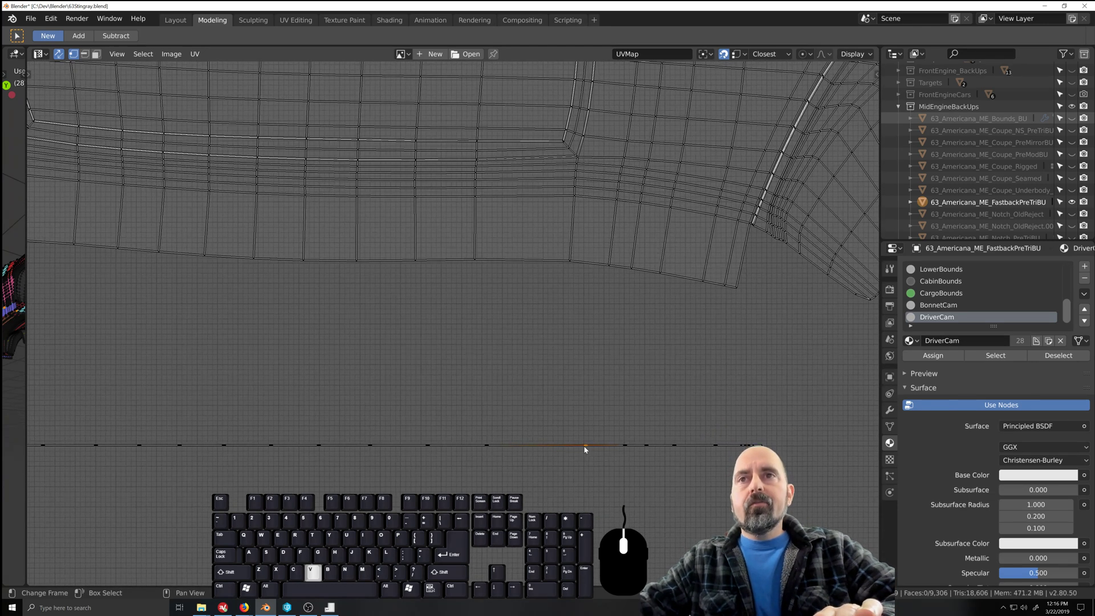
key("g")
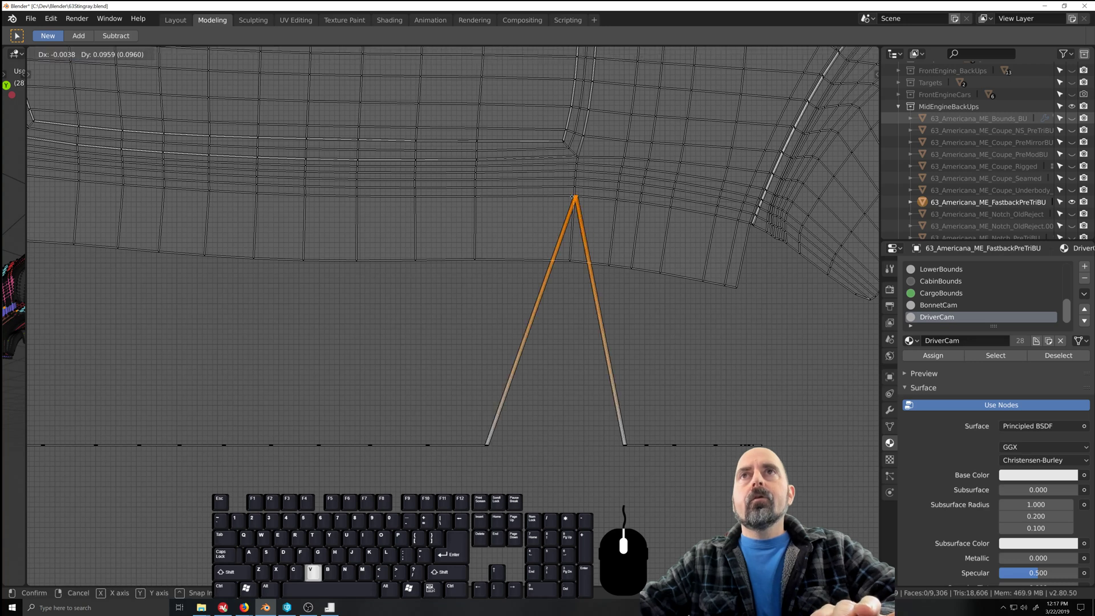
left_click(575, 198)
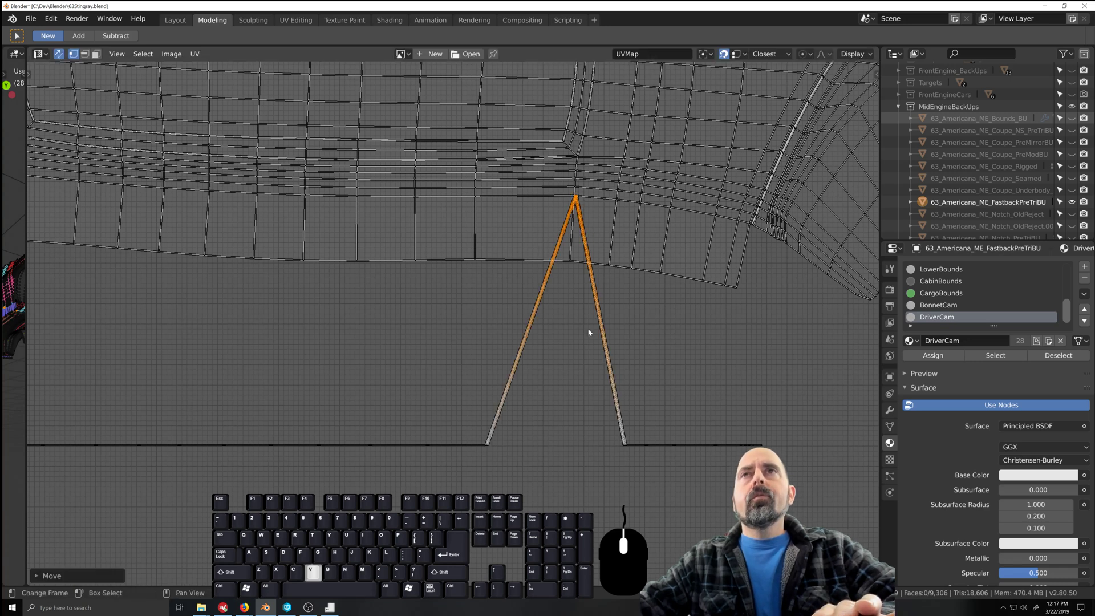
left_click(609, 443)
key("g")
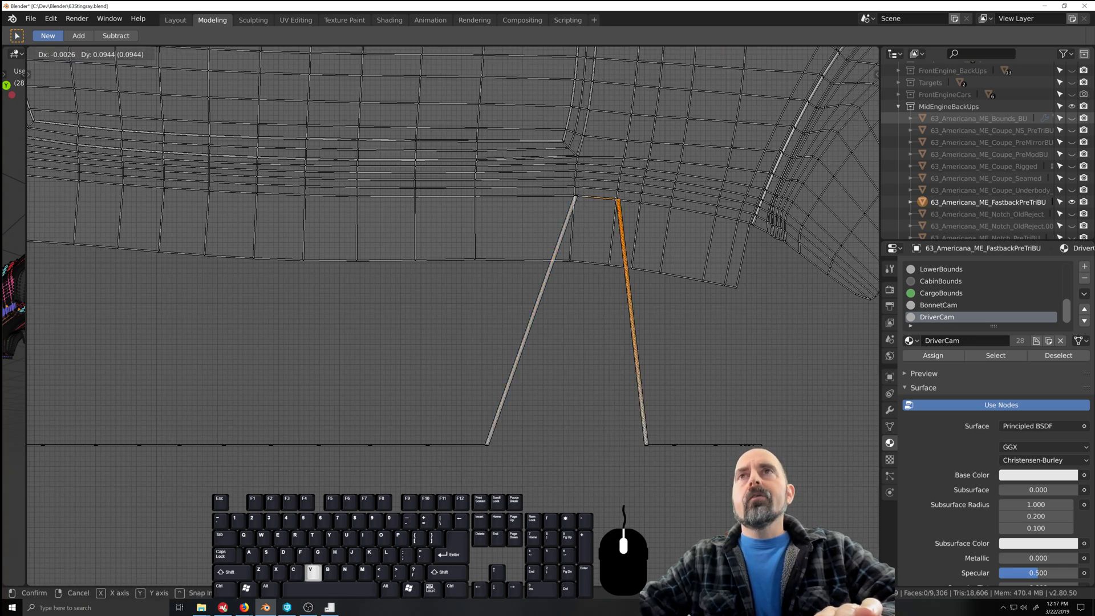
left_click(616, 202)
left_click(634, 437)
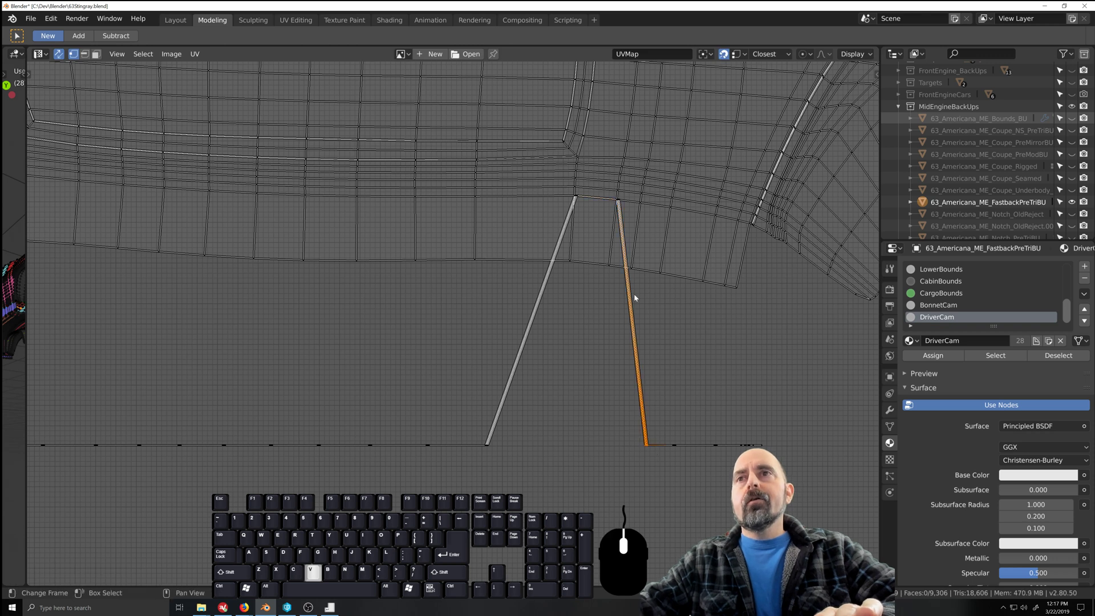
key("g")
left_click(640, 205)
left_click(673, 441)
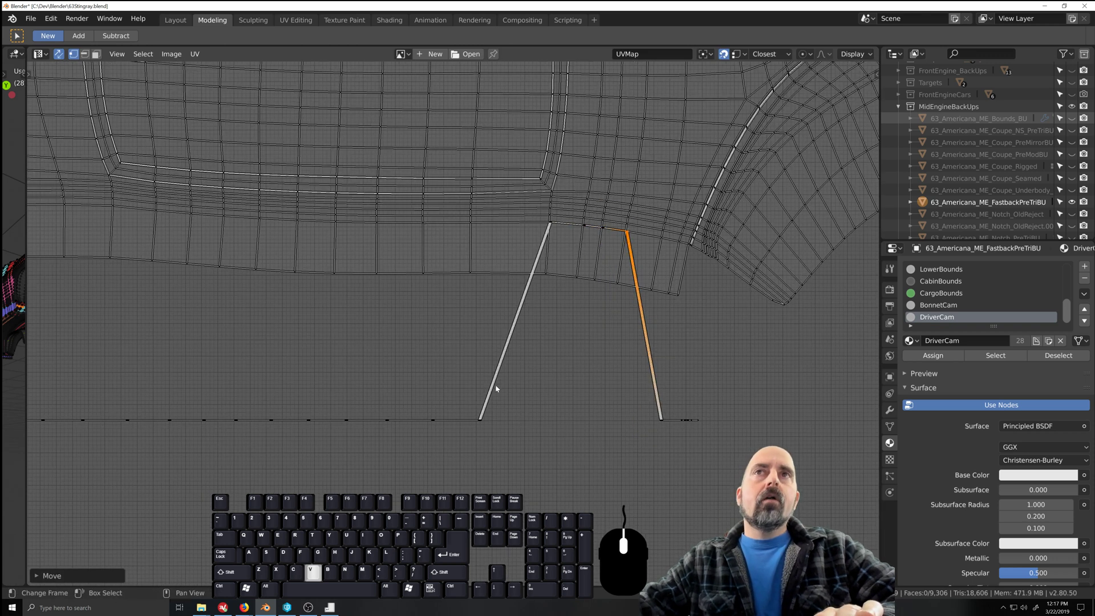
scroll(499, 385, "down", 1)
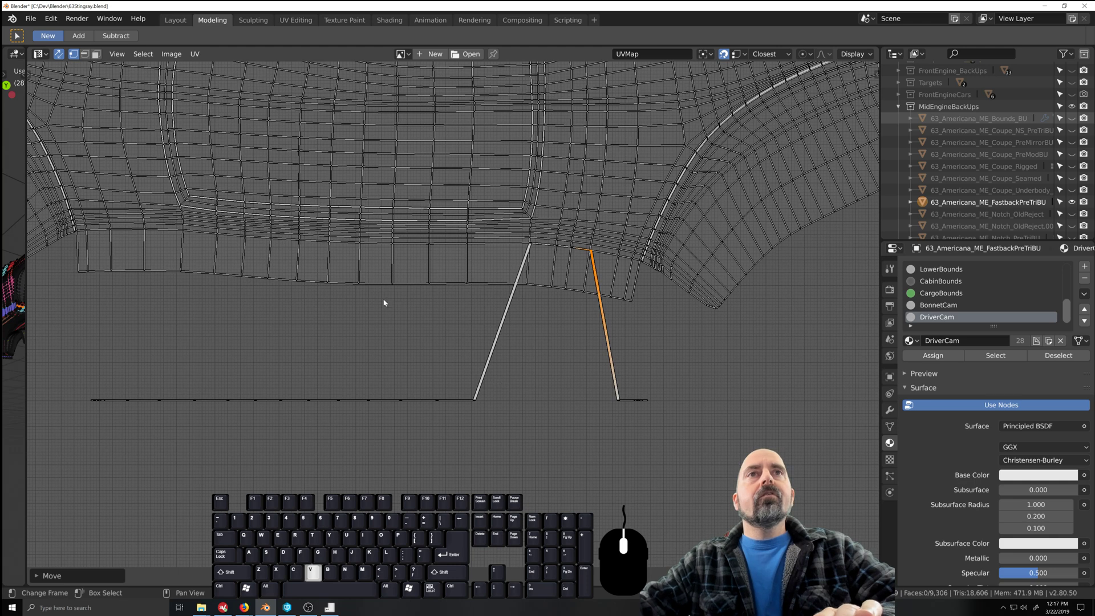
scroll(455, 292, "down", 1)
scroll(467, 155, "down", 2)
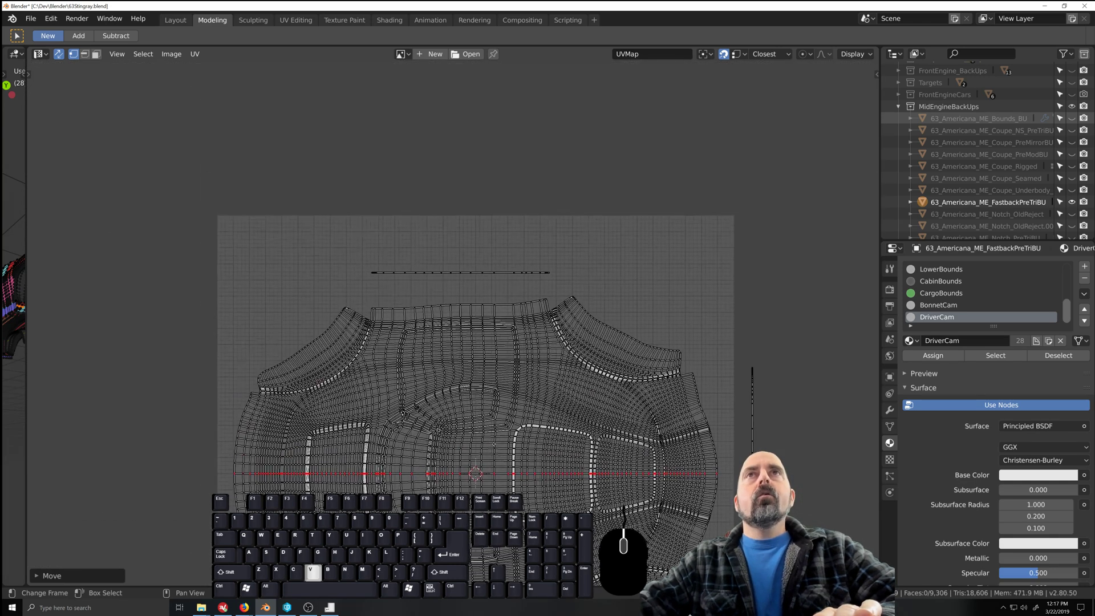
scroll(495, 264, "up", 1)
scroll(585, 225, "up", 2)
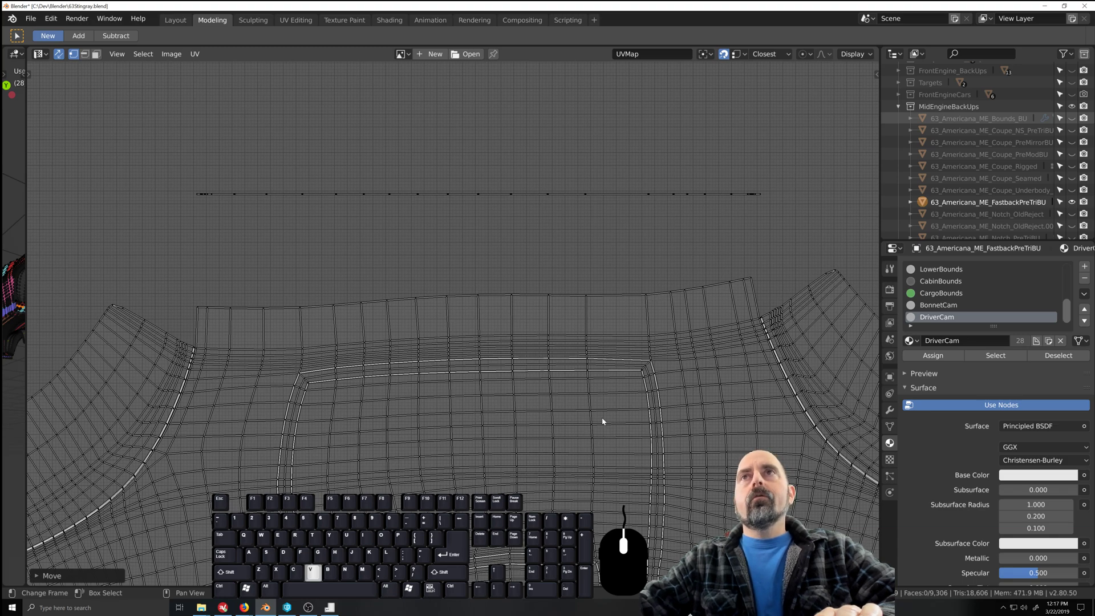
scroll(600, 416, "down", 8)
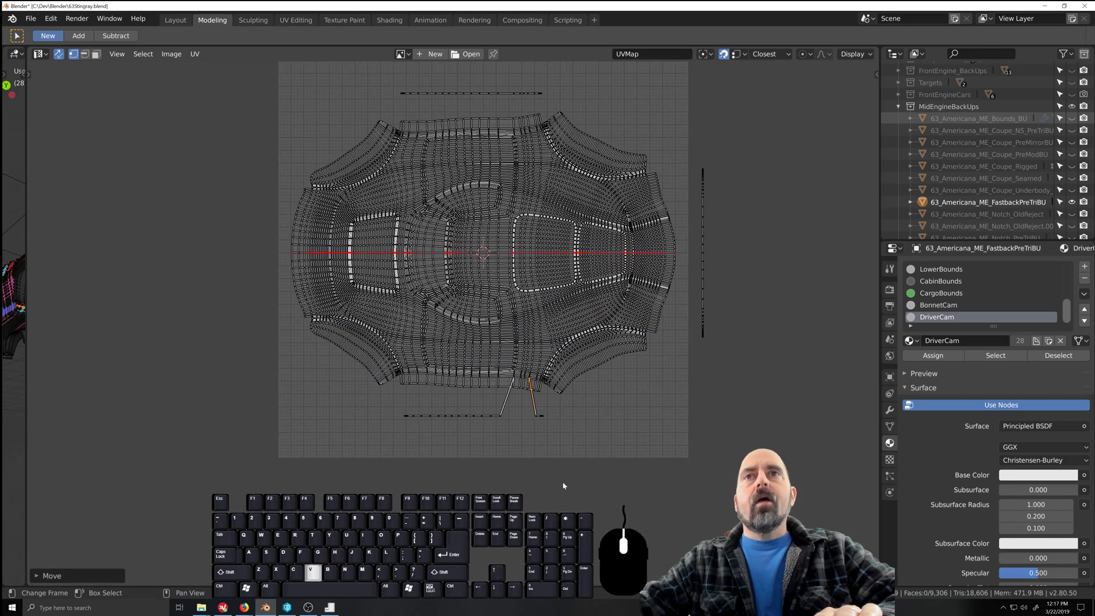
- Snap the next two bottom line vertices, just left of the door's lower-right corner, onto the body row beneath the door
scroll(516, 409, "up", 6)
key("v")
scroll(505, 392, "down", 1)
middle_click_drag(491, 392, 551, 393)
left_click(518, 312)
key("v")
left_click(489, 312)
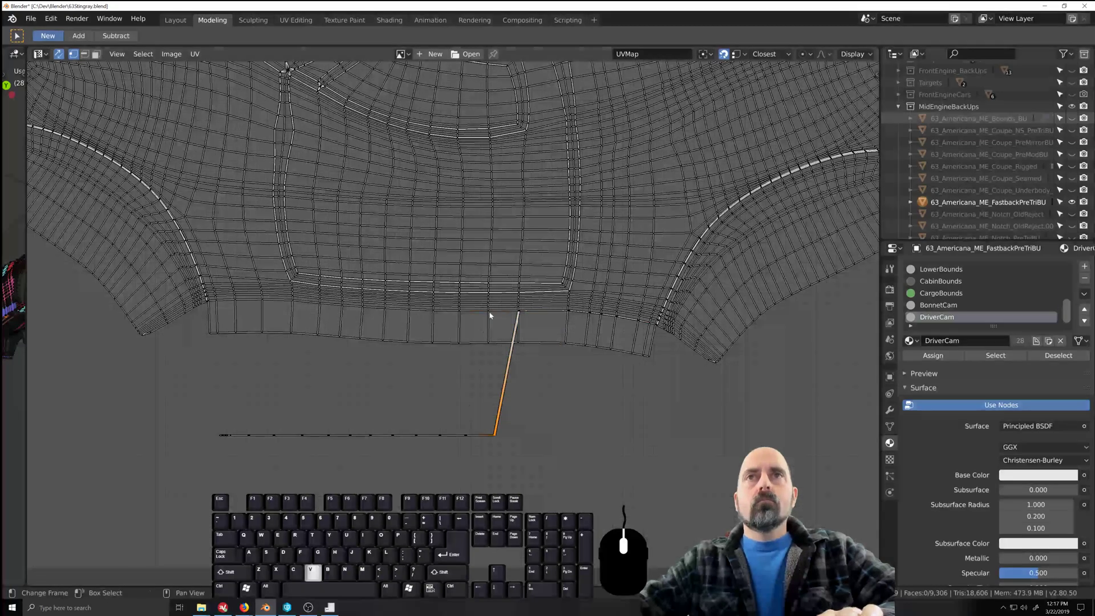
- Continue leftward along the bottom line, snapping the vertices below the middle of the door onto the matching body row
left_click(465, 435)
left_click(459, 312)
left_click(439, 435)
left_click(434, 311)
left_click(414, 433)
middle_click_drag(393, 354, 476, 381)
left_click(453, 462)
left_click(444, 333)
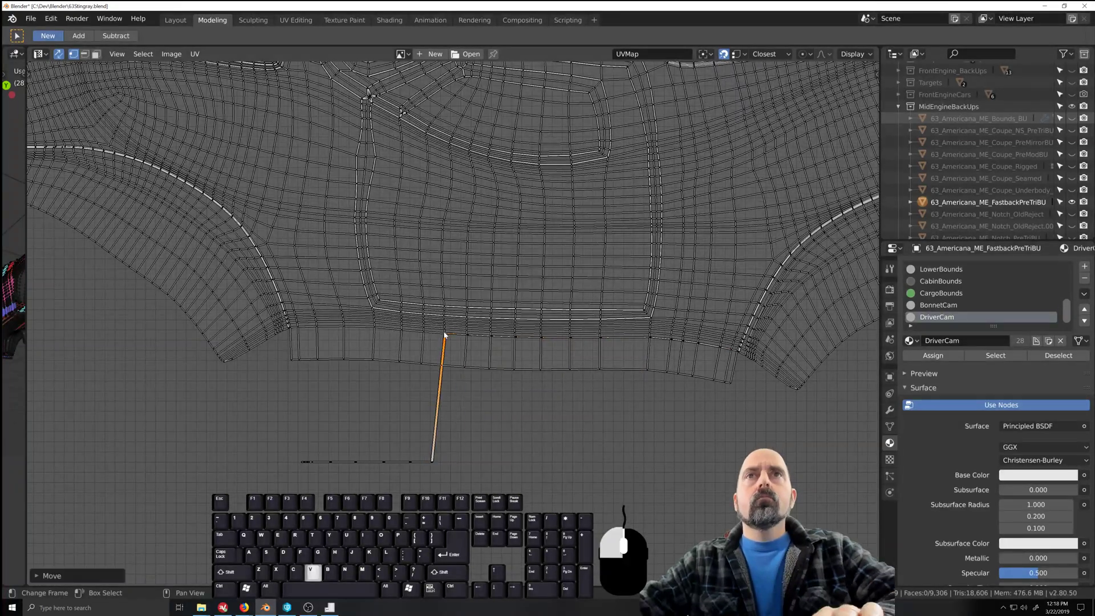
- Snap the remaining bottom line vertices onto the body row, ending beside the left wheel arch
left_click(422, 333)
left_click(400, 330)
left_click(374, 328)
left_click(343, 327)
left_click(316, 327)
left_click(291, 327)
- Select the whole flattened right line and move it inward, close to the body island's right edge
scroll(319, 342, "down", 3)
left_click_drag(580, 171, 610, 452)
key("g")
scroll(581, 434, "up", 2)
left_click(576, 428)
- Snap the right line's vertices at and below the centreline onto the matching column at the body island's right end
scroll(647, 289, "up", 1)
left_click_drag(647, 296, 611, 311)
left_click_drag(647, 353, 609, 337)
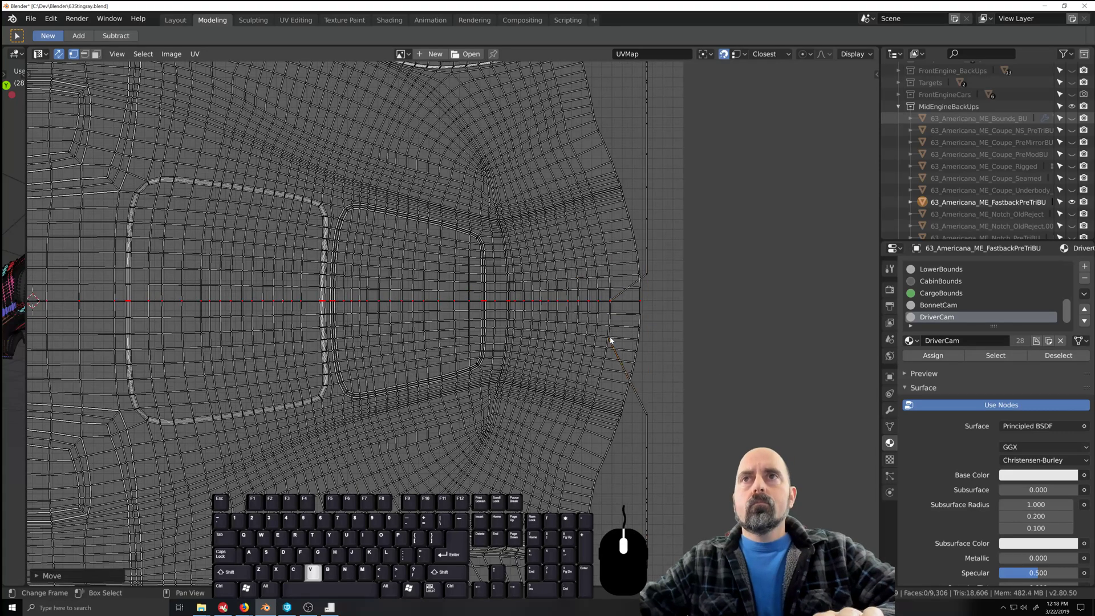
right_click_drag(646, 413, 606, 361)
- Weld the next group of doubled vertices down the right line and snap the welded point onto its matching body vertex
middle_click_drag(705, 504, 645, 399)
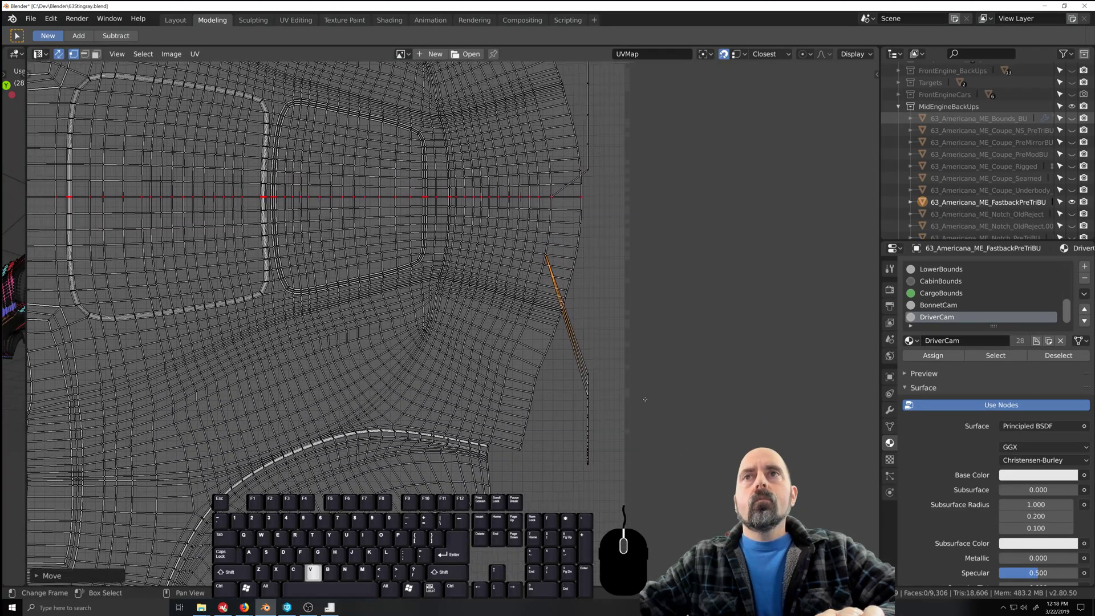
scroll(655, 412, "down", 1)
scroll(692, 454, "up", 2)
middle_click_drag(719, 464, 650, 429)
scroll(651, 432, "up", 1)
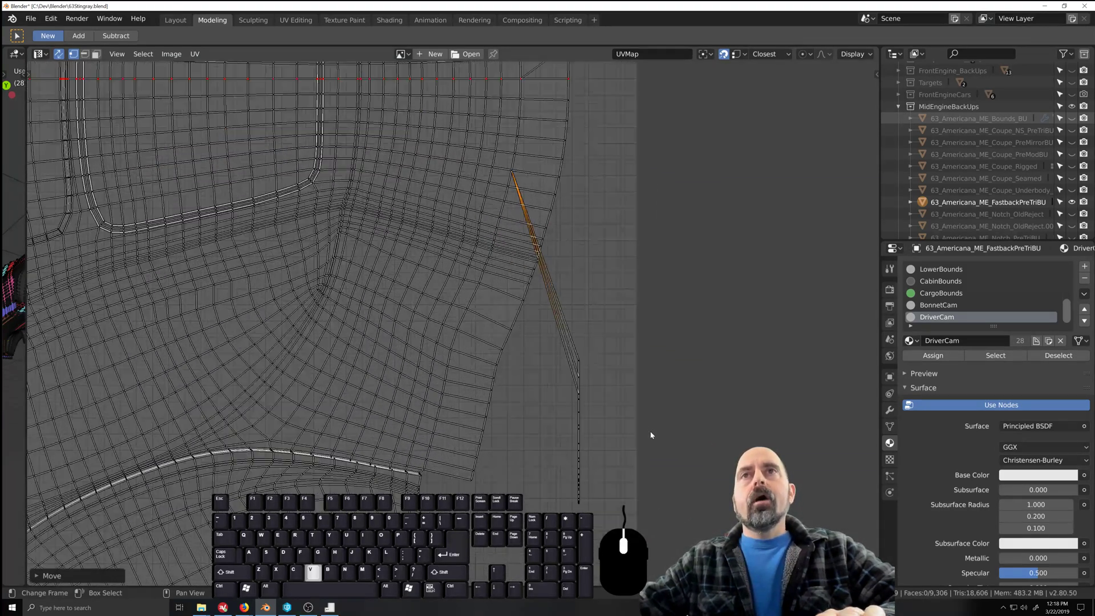
left_click_drag(560, 336, 600, 399)
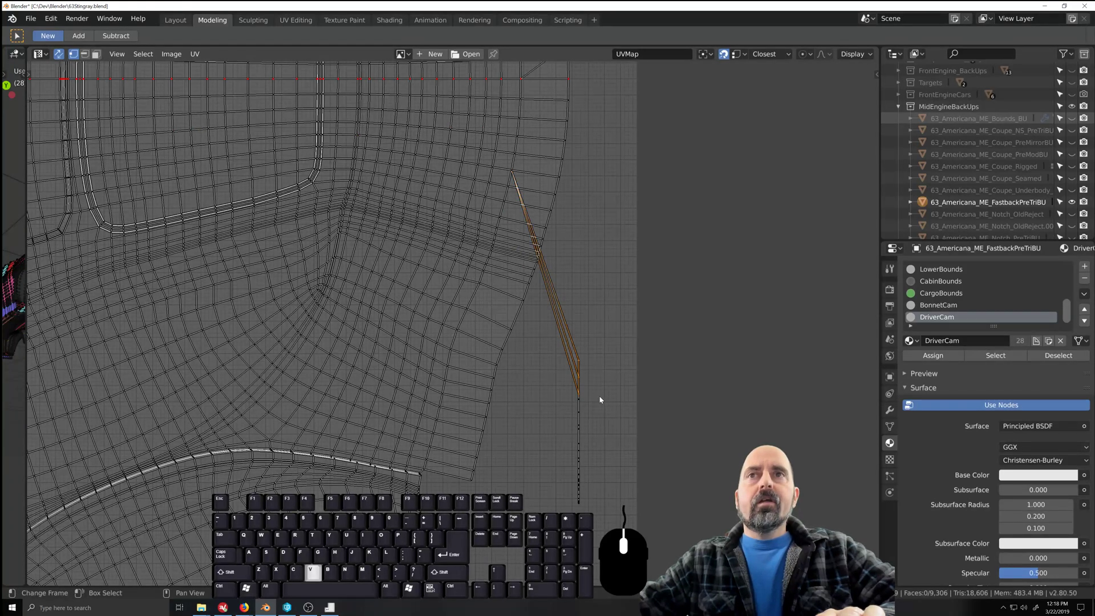
right_click(582, 365)
left_click(586, 362)
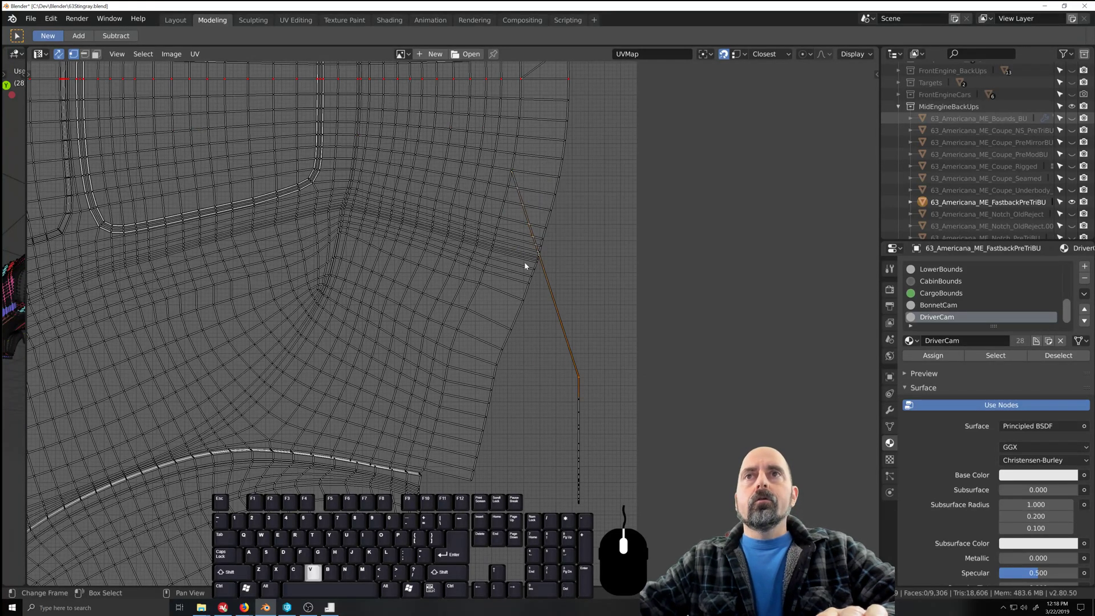
key("g")
left_click(509, 187)
- Weld the following doubled vertices on the right line and snap them one body vertex further down the same column
left_click_drag(565, 378, 587, 423)
right_click(578, 415)
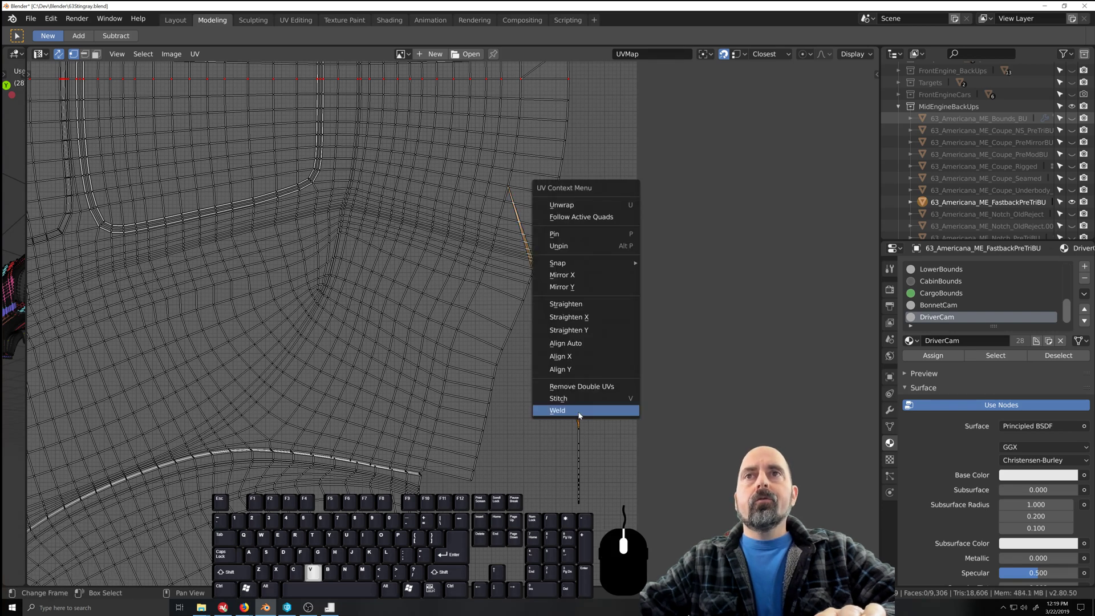
left_click(579, 410)
key("g")
left_click(503, 201)
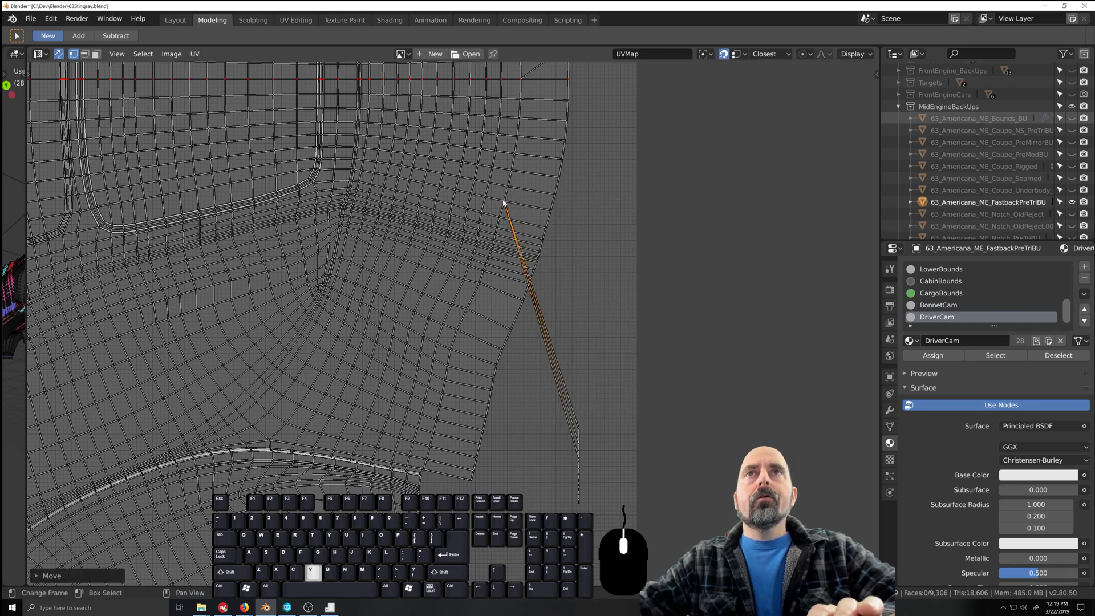
- Weld another doubled group near the right line's lower end and snap it to the next body vertex beside the dense edge rows
left_click_drag(562, 405, 590, 458)
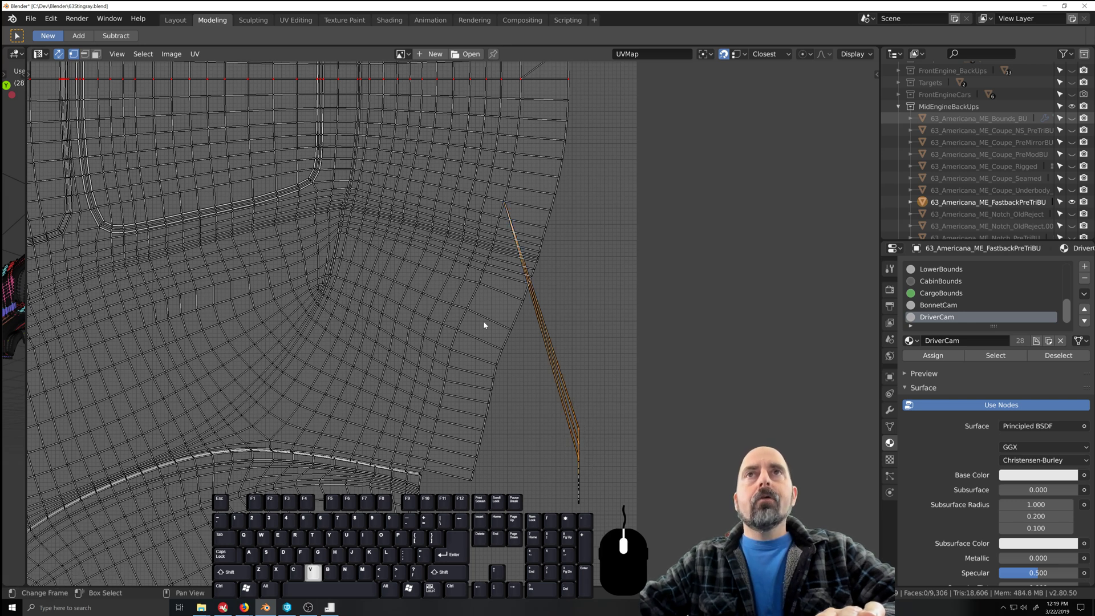
right_click(581, 457)
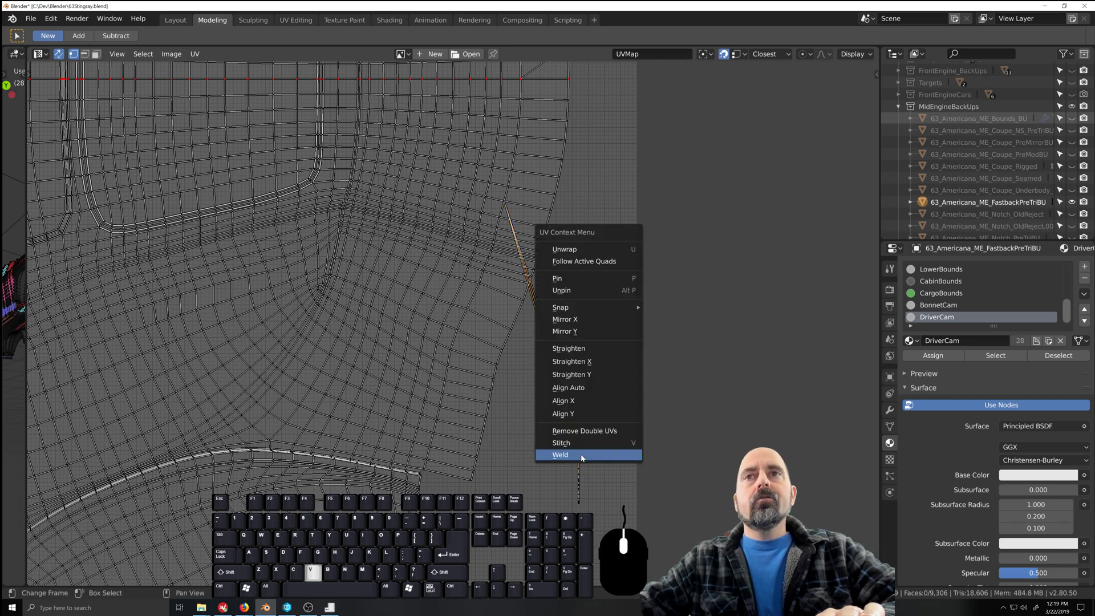
left_click(582, 455)
key("g")
left_click(498, 221)
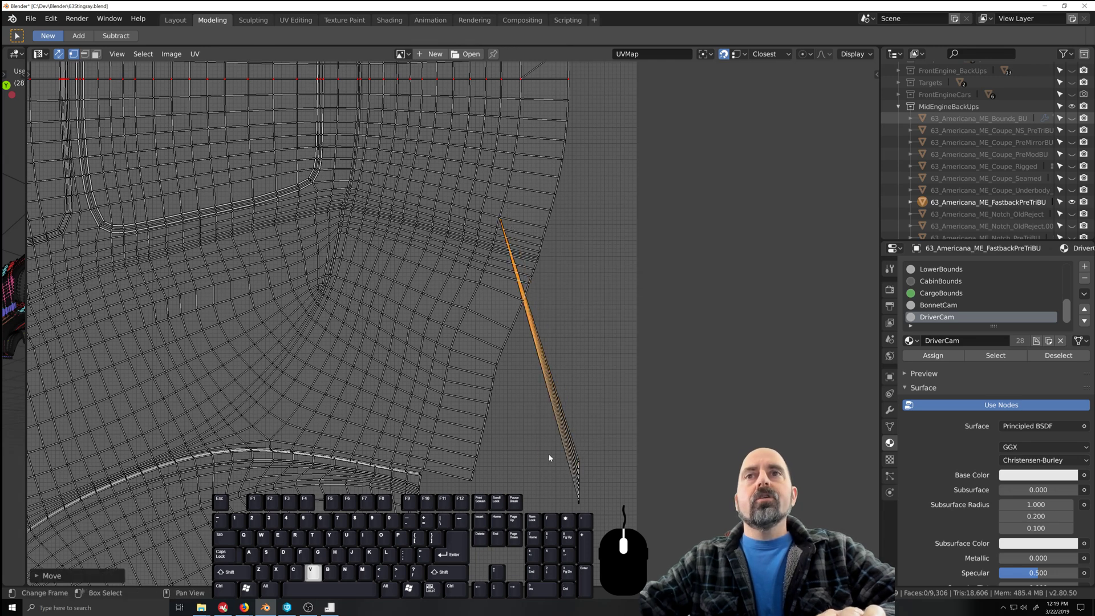
left_click_drag(553, 456, 562, 462)
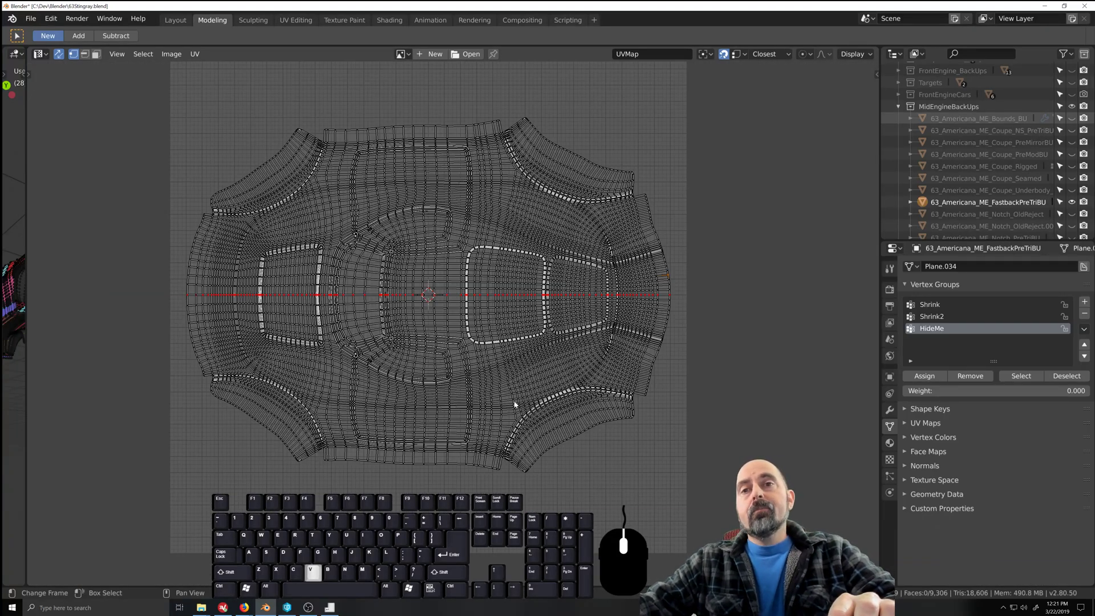
- Show the mesh's UV maps and add a second UV map
left_click(904, 423)
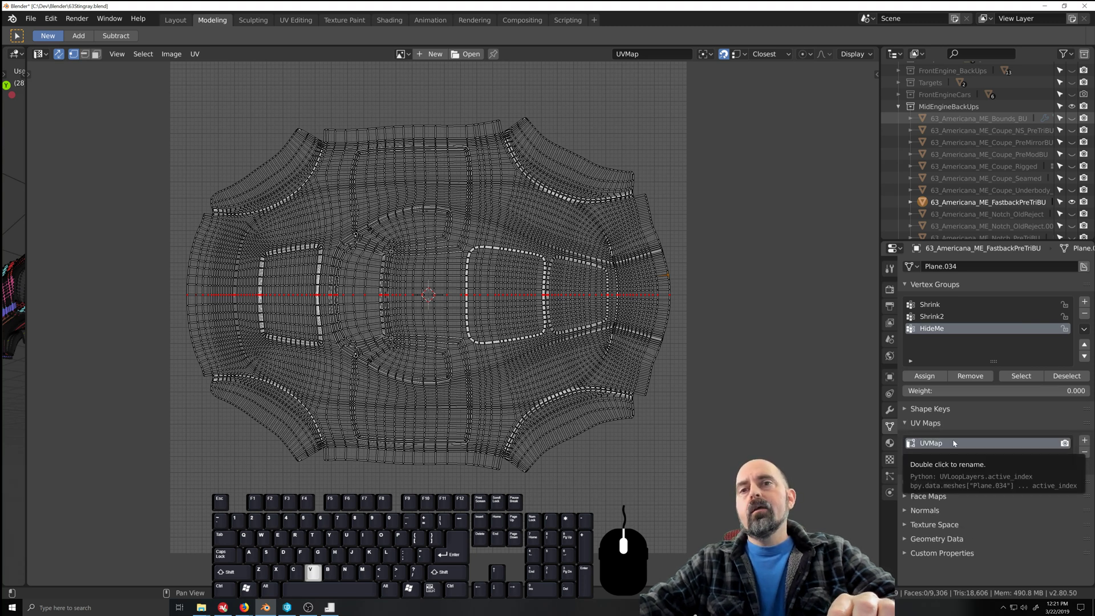
left_click(1084, 442)
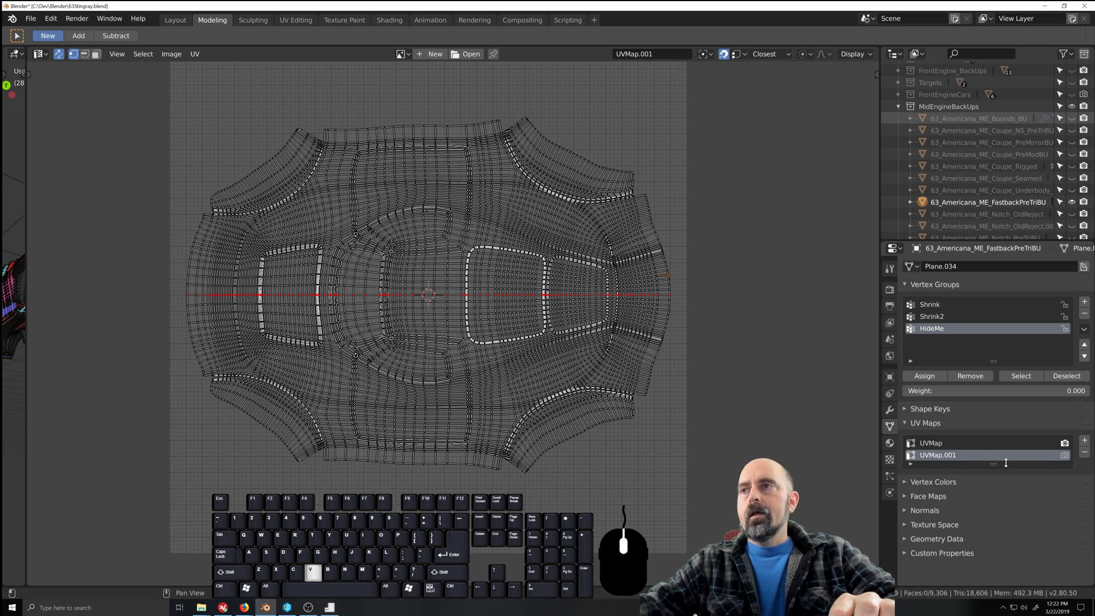